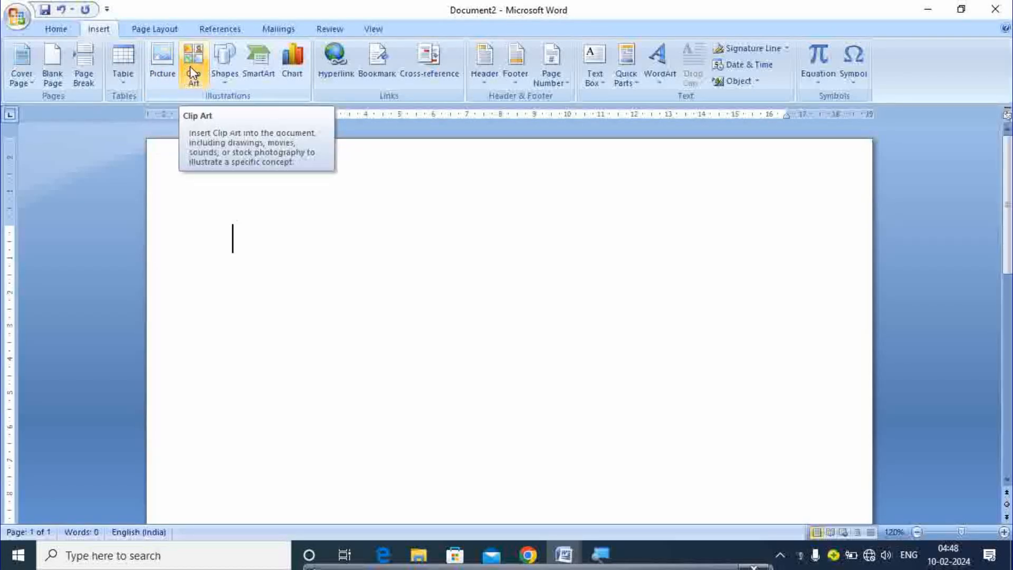
# Pick the 5-point star from the Insert tab's Shapes gallery
pyautogui.click(221, 78)
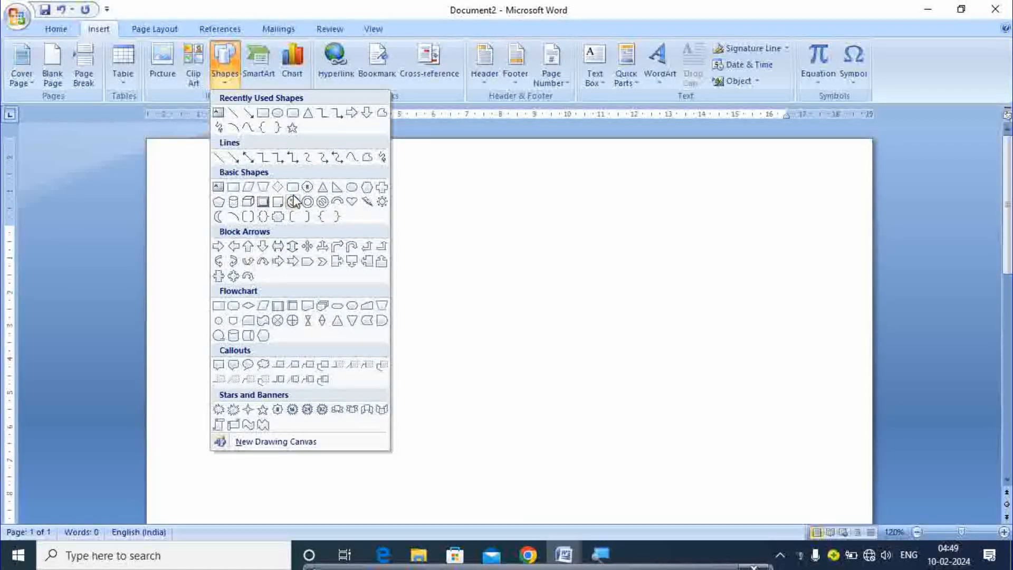
pyautogui.click(293, 132)
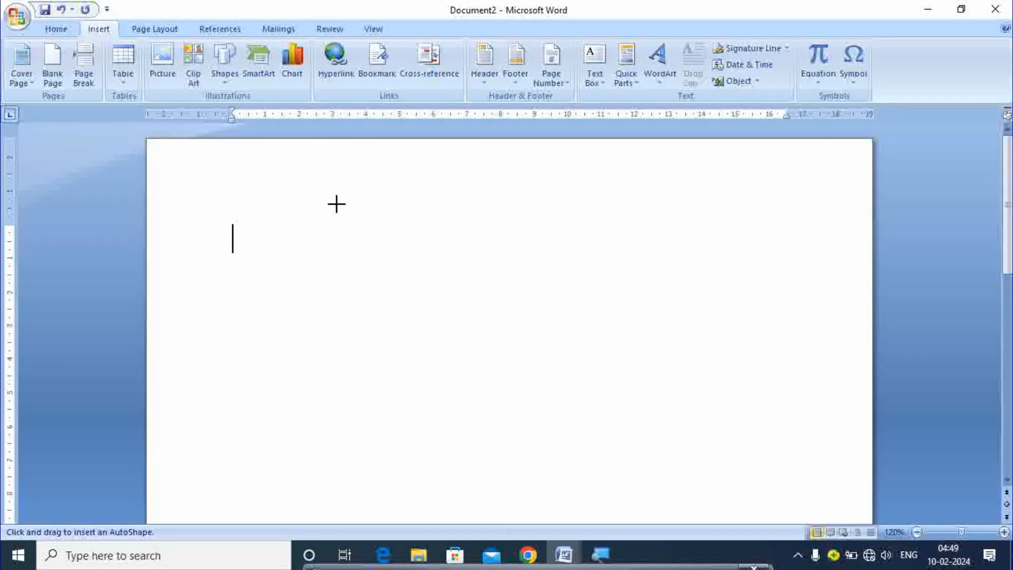
# Draw a large star across the middle of the page and browse the Shape Styles gallery
pyautogui.moveTo(337, 206); pyautogui.dragTo(599, 435)
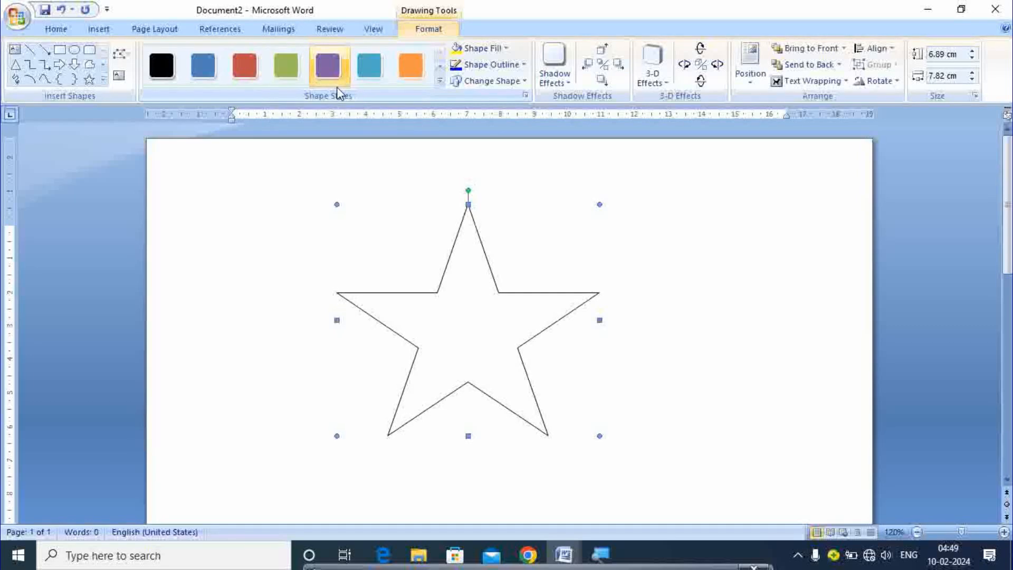
pyautogui.click(440, 82)
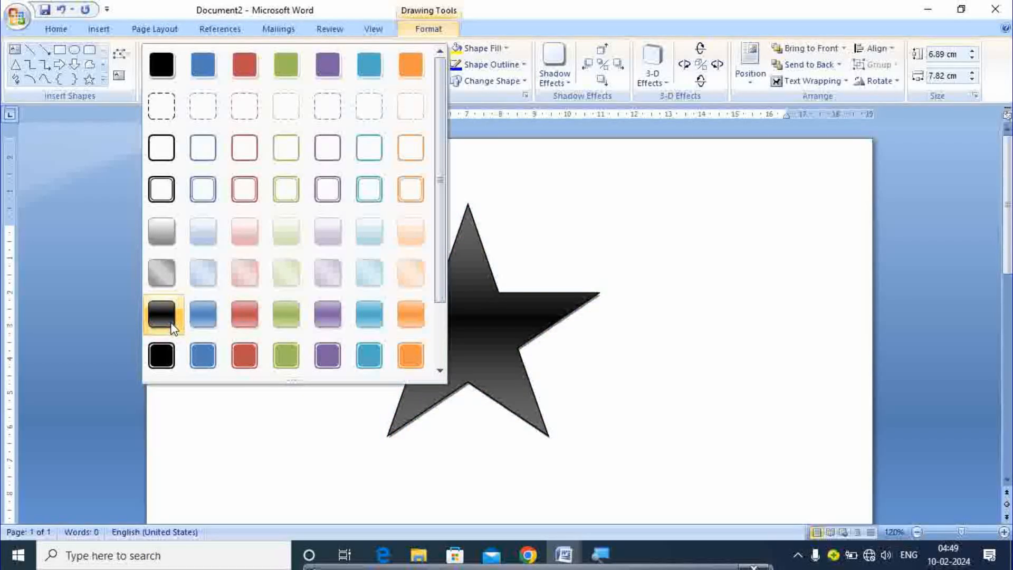
pyautogui.click(257, 407)
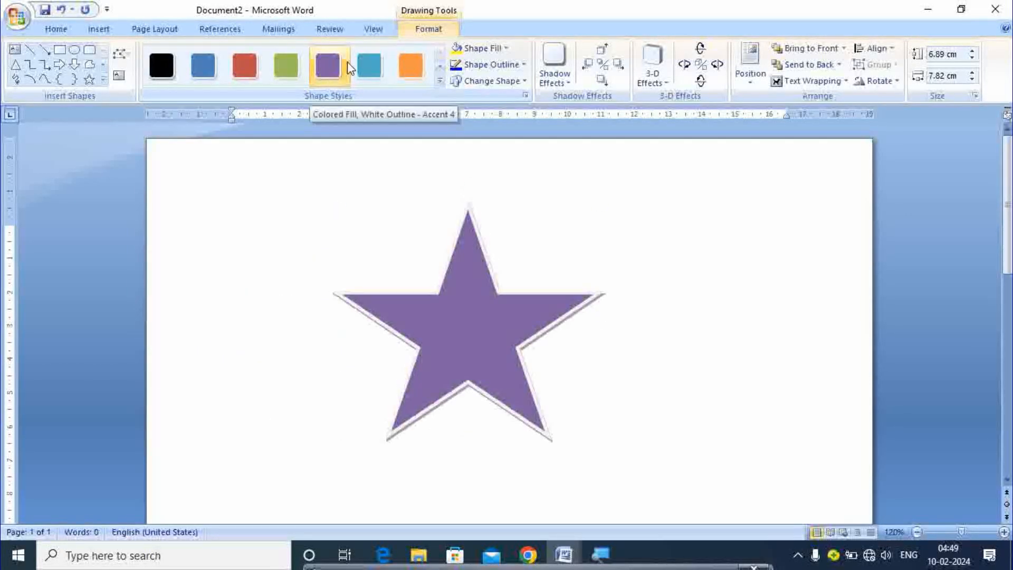
pyautogui.click(500, 49)
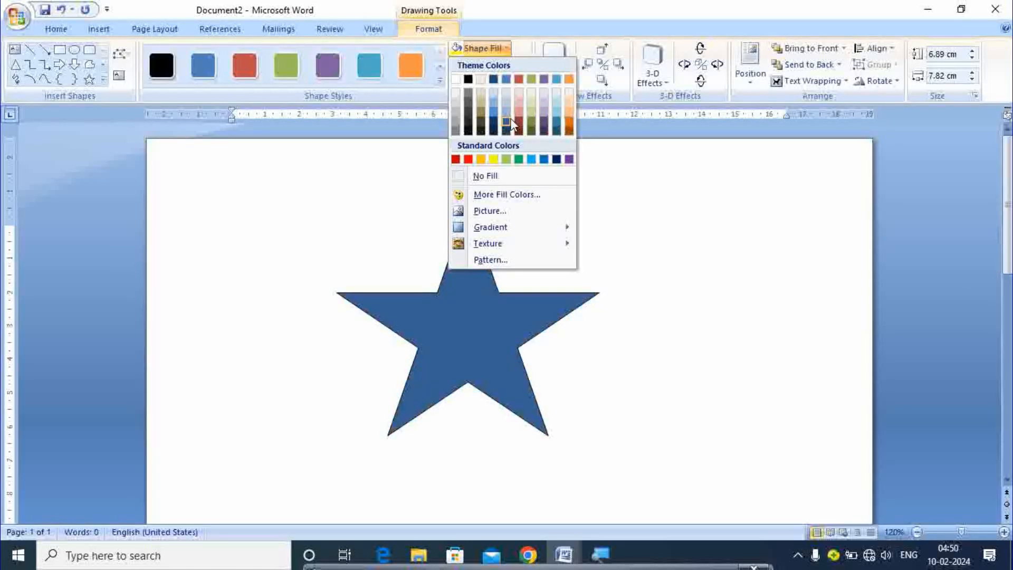
# Fill the star with the 'download' picture, then preview the Gradient fill variations
pyautogui.click(497, 211)
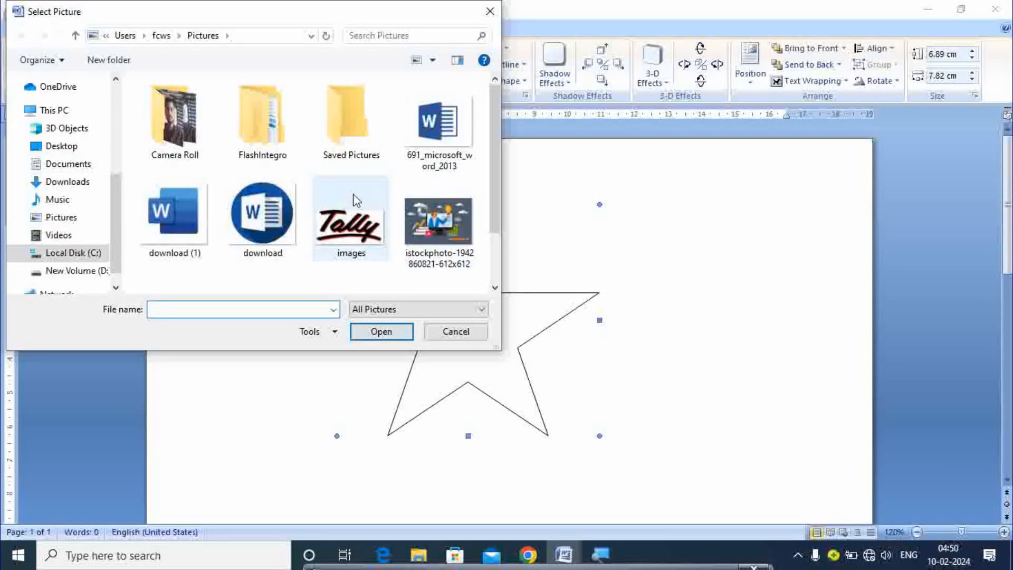
pyautogui.click(264, 210)
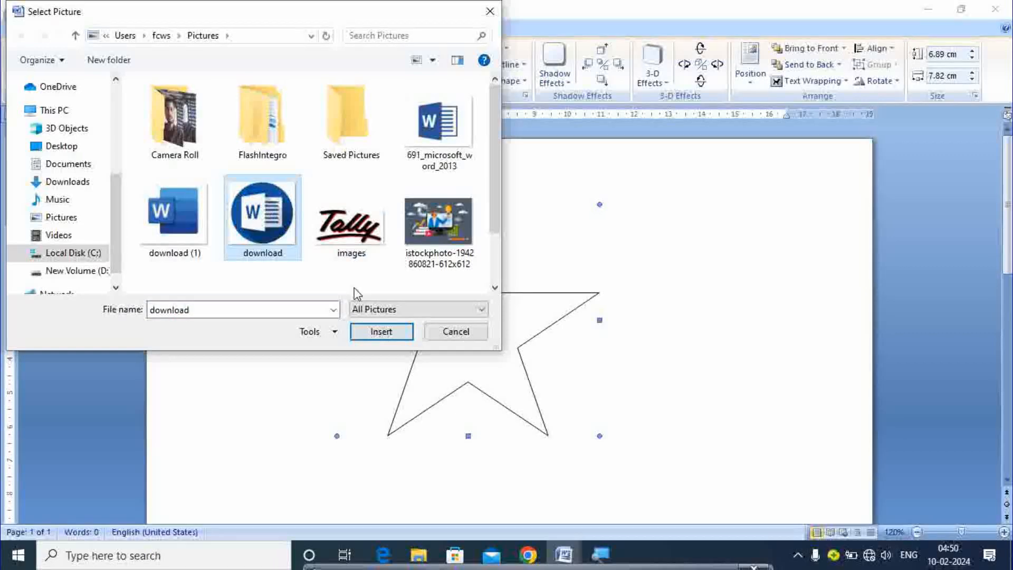
pyautogui.click(382, 334)
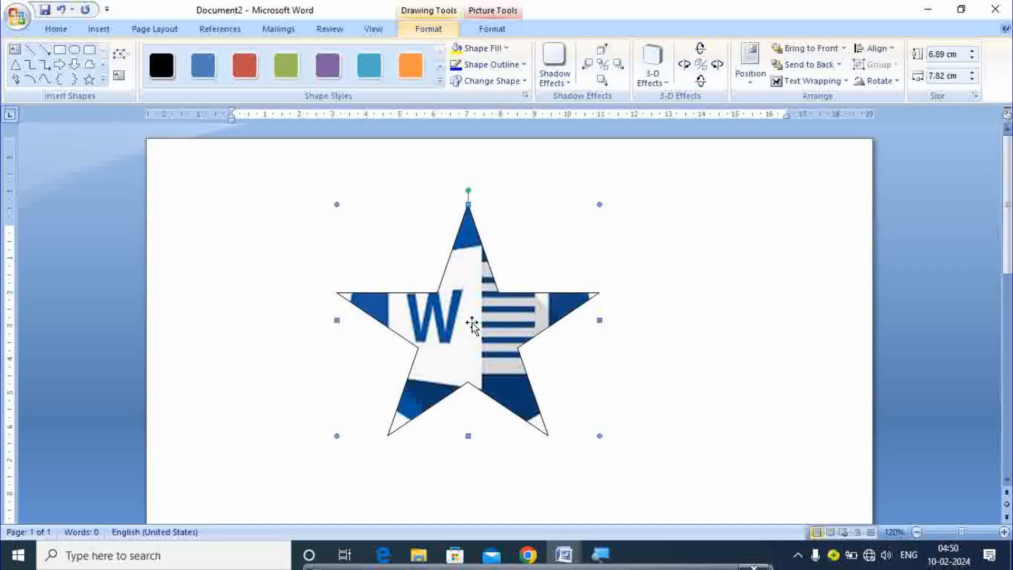
pyautogui.click(501, 48)
pyautogui.moveTo(510, 229)
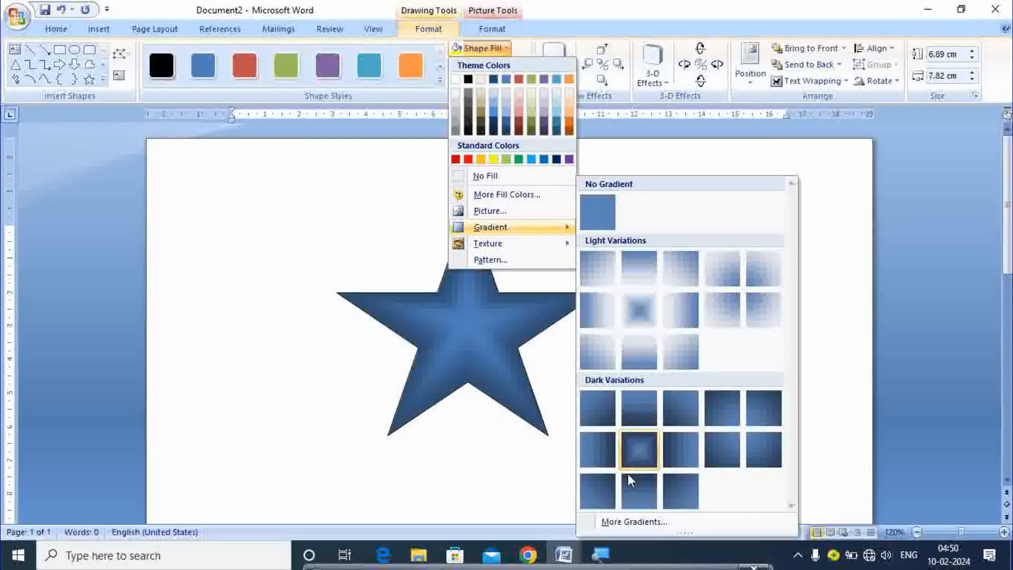
# In Fill Effects, set a two-colour gradient with orange as Color 1 and red as Color 2
pyautogui.click(624, 531)
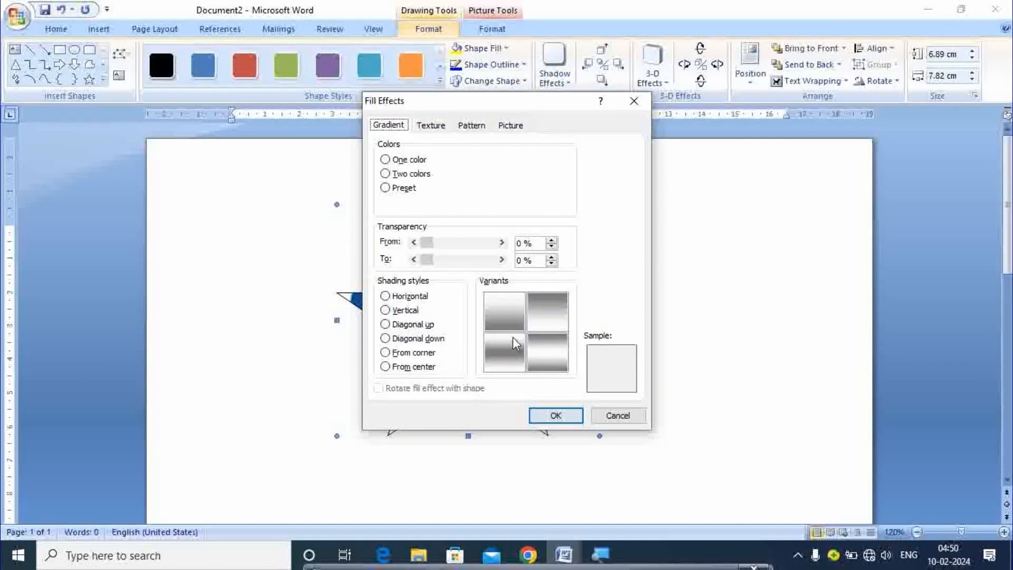
pyautogui.click(387, 159)
pyautogui.click(492, 174)
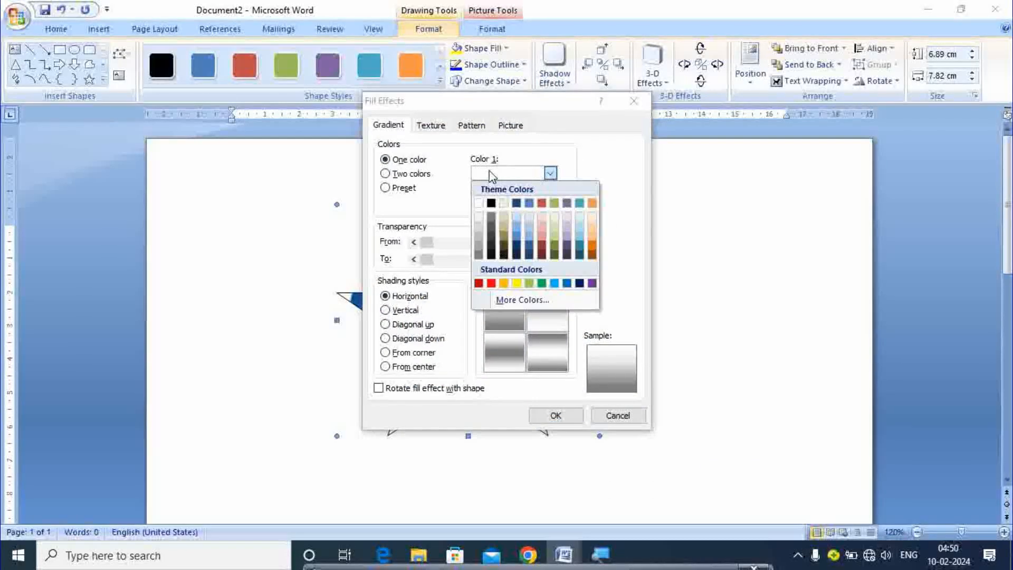
pyautogui.click(506, 284)
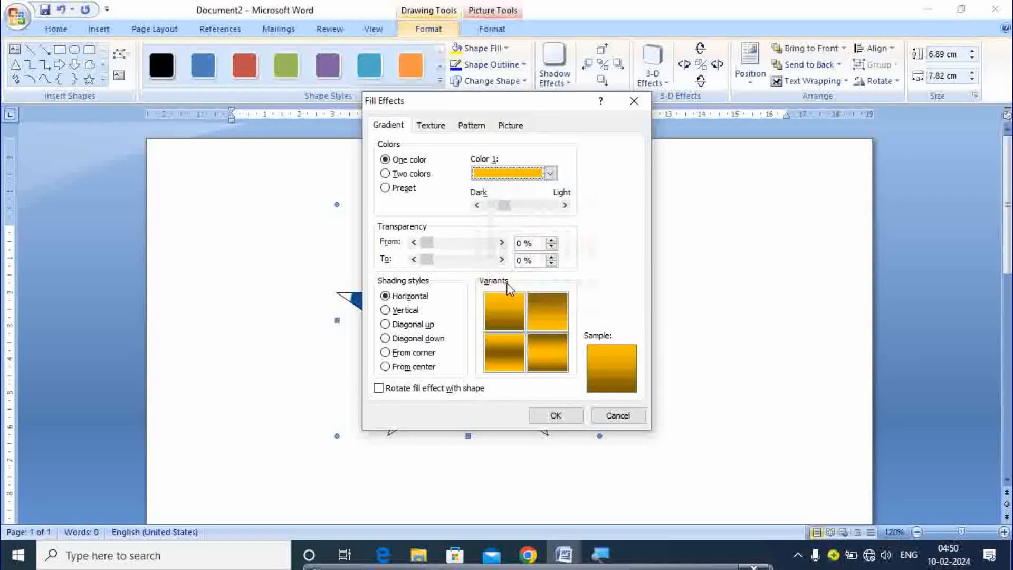
pyautogui.click(386, 174)
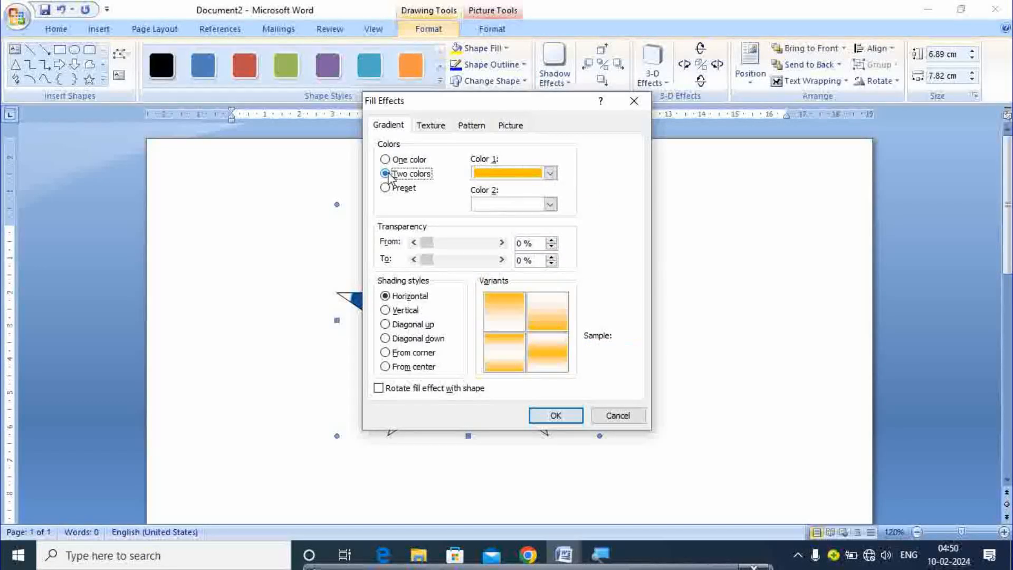
pyautogui.click(495, 205)
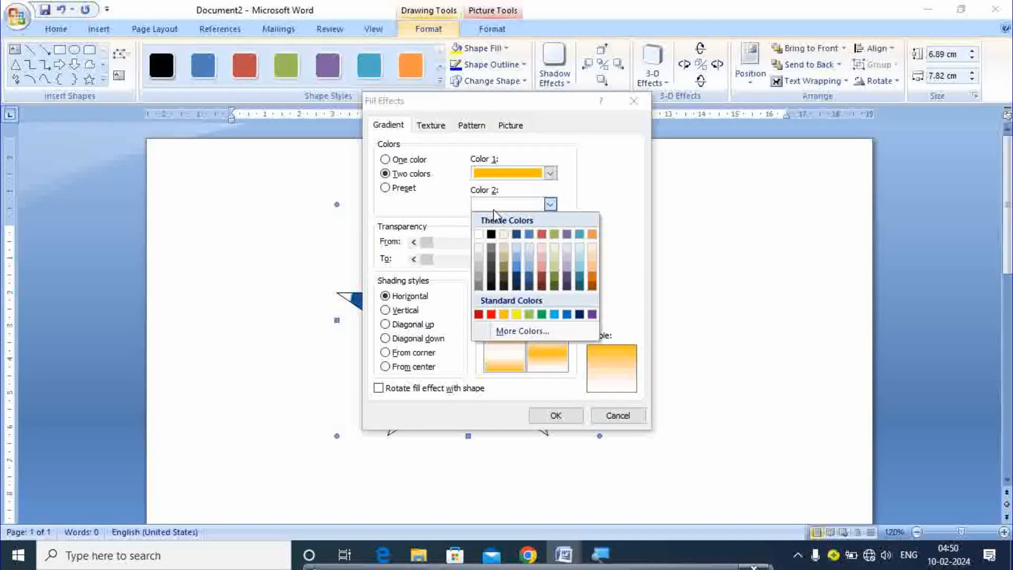
pyautogui.click(490, 315)
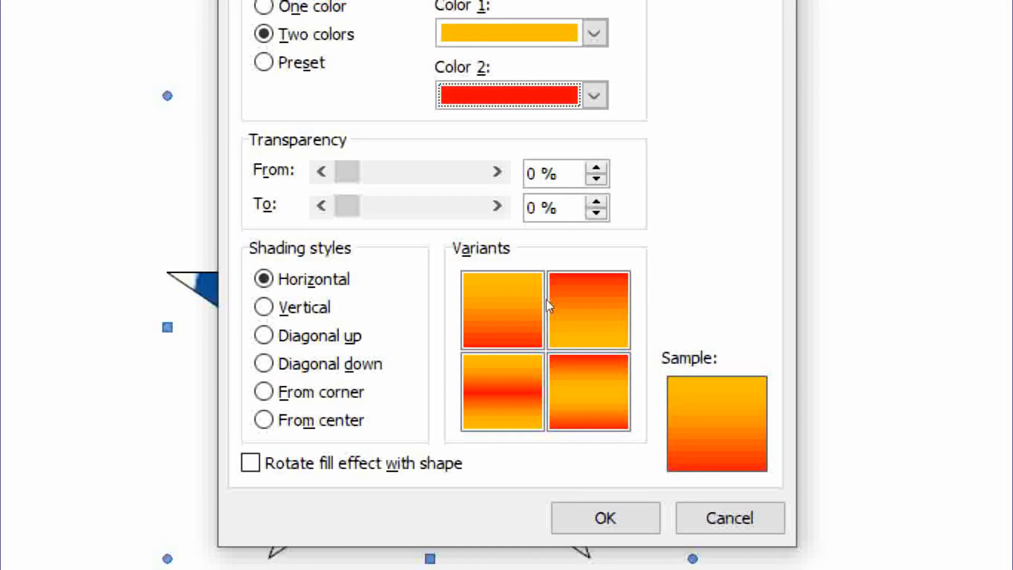
# Choose From center shading with the light-centre, red-edge variant and apply it
pyautogui.click(385, 314)
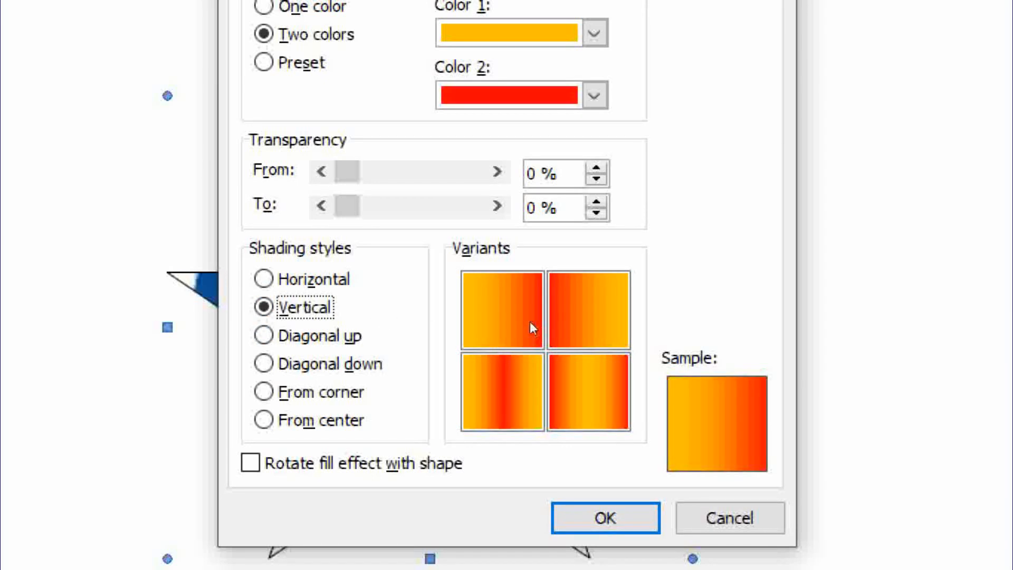
pyautogui.click(398, 333)
pyautogui.click(397, 347)
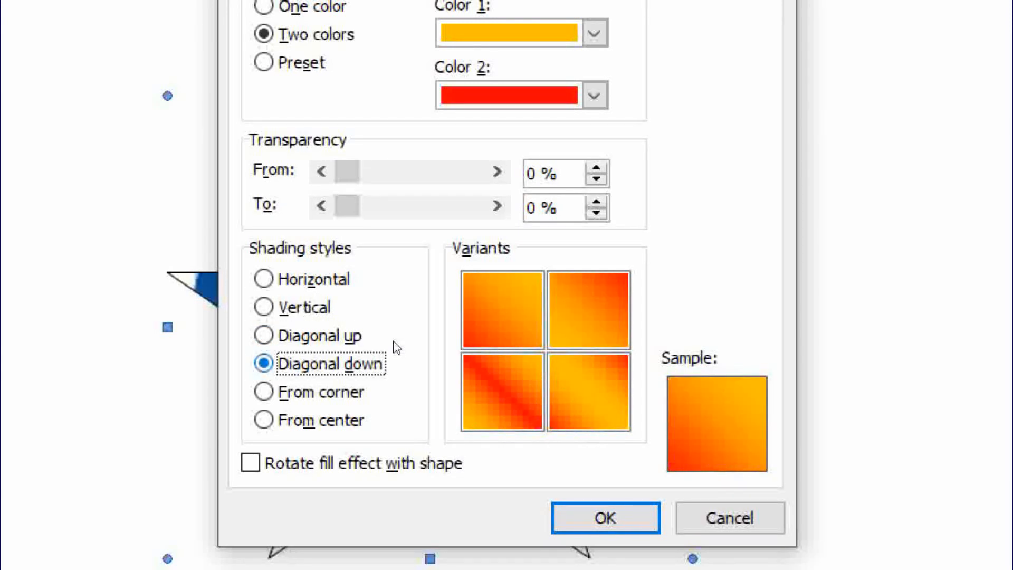
pyautogui.press('Down')
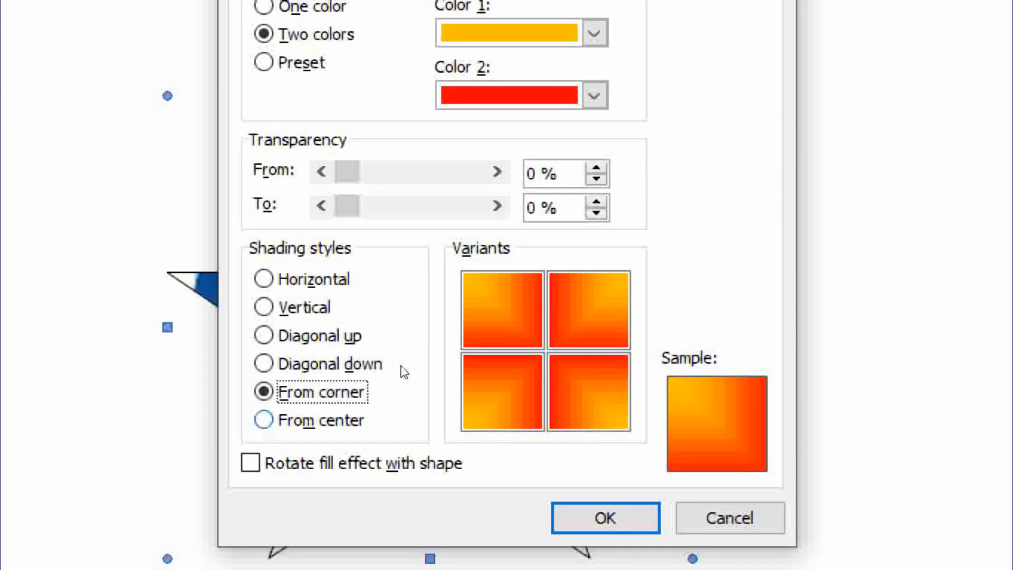
pyautogui.press('Down')
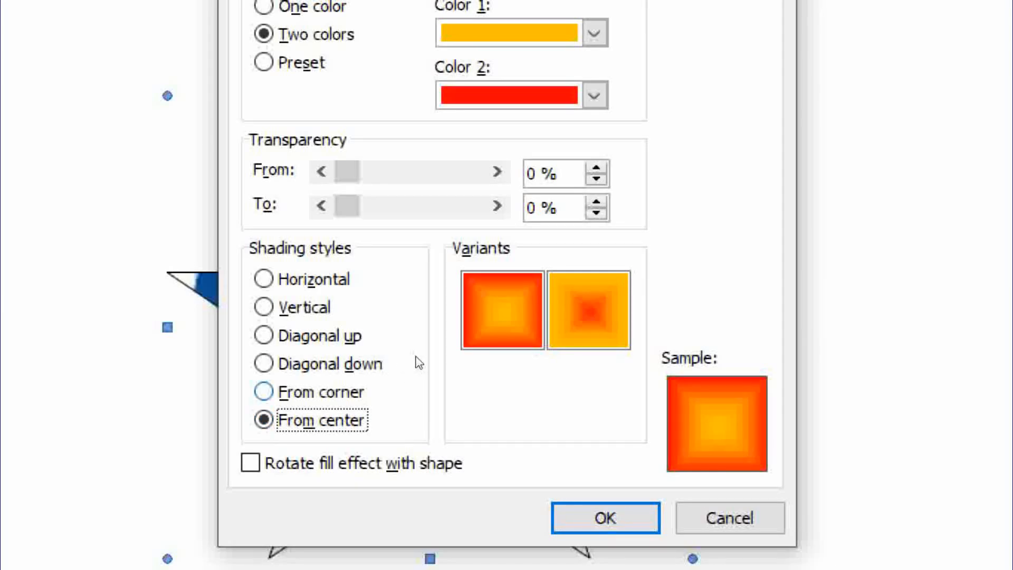
pyautogui.click(517, 302)
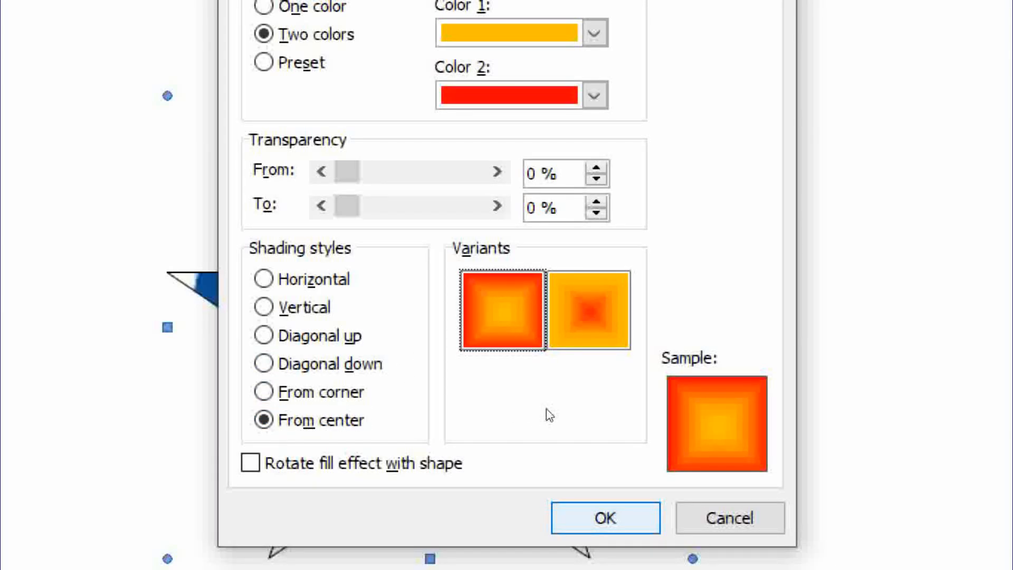
pyautogui.press('Return')
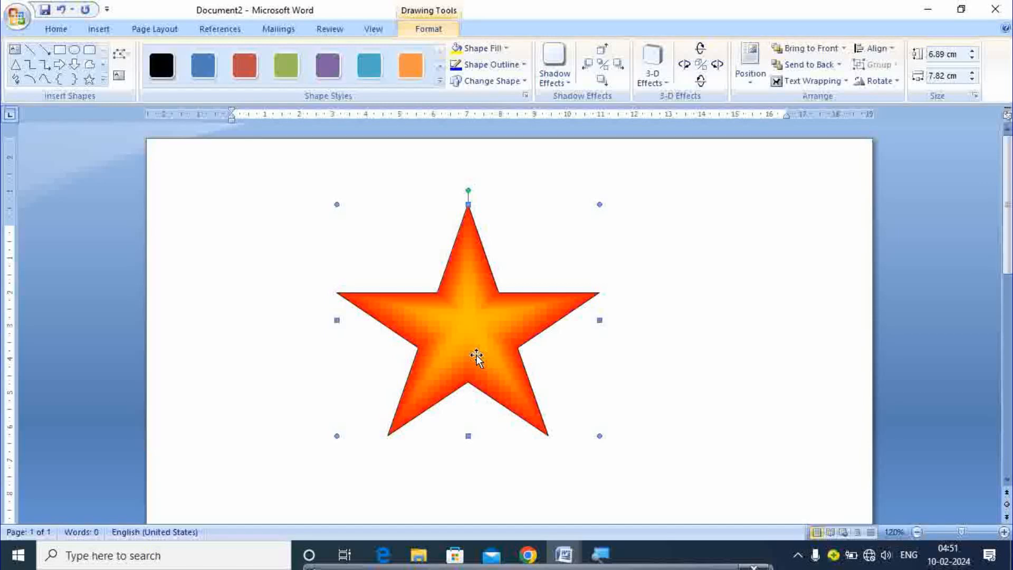
pyautogui.click(503, 50)
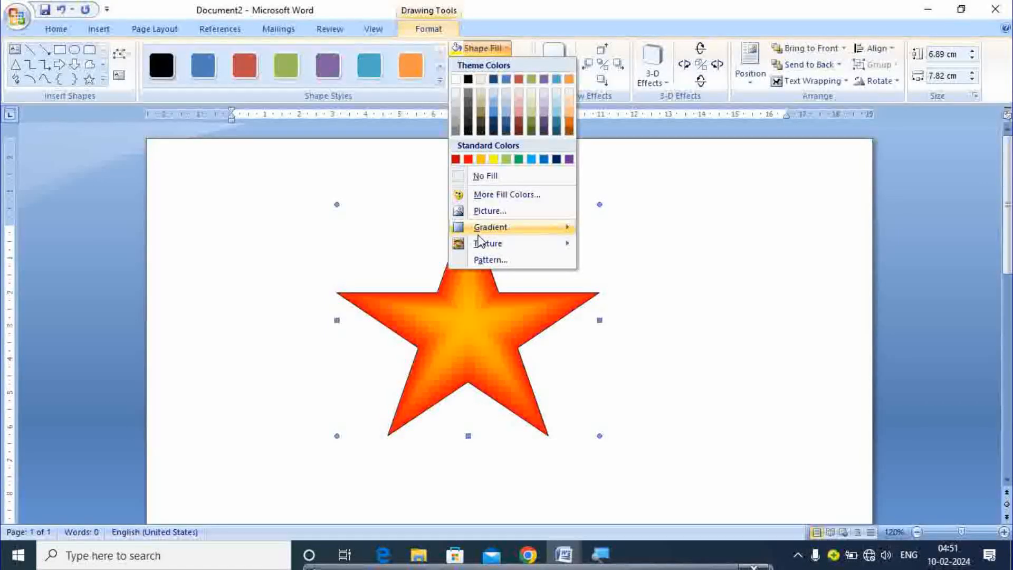
pyautogui.moveTo(479, 245)
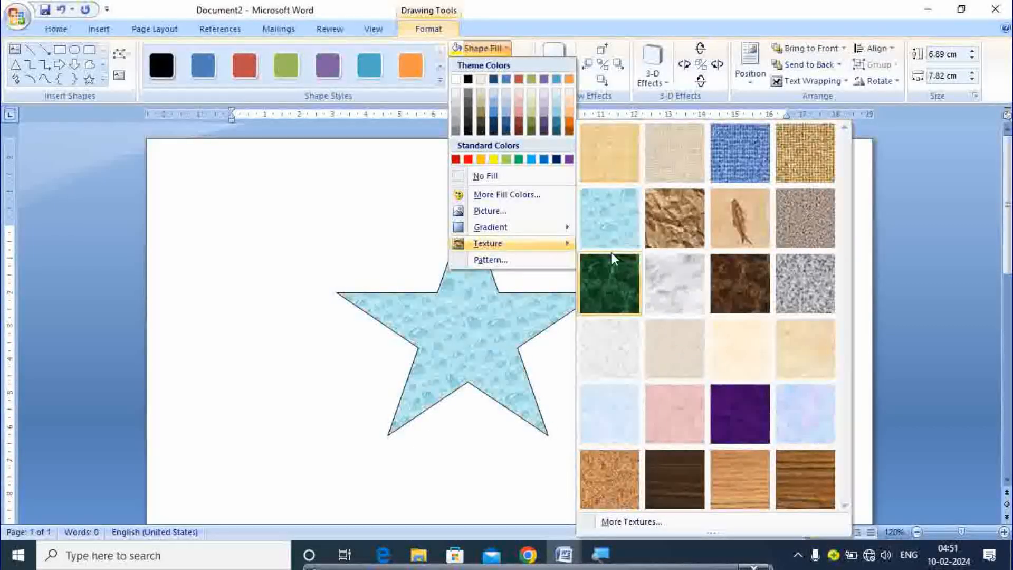
pyautogui.moveTo(507, 232)
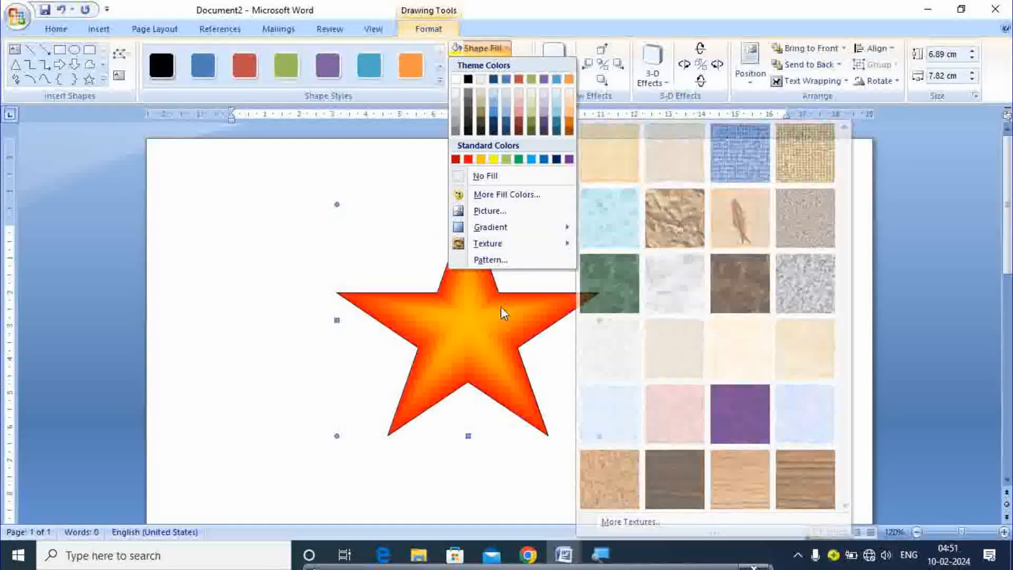
pyautogui.click(501, 308)
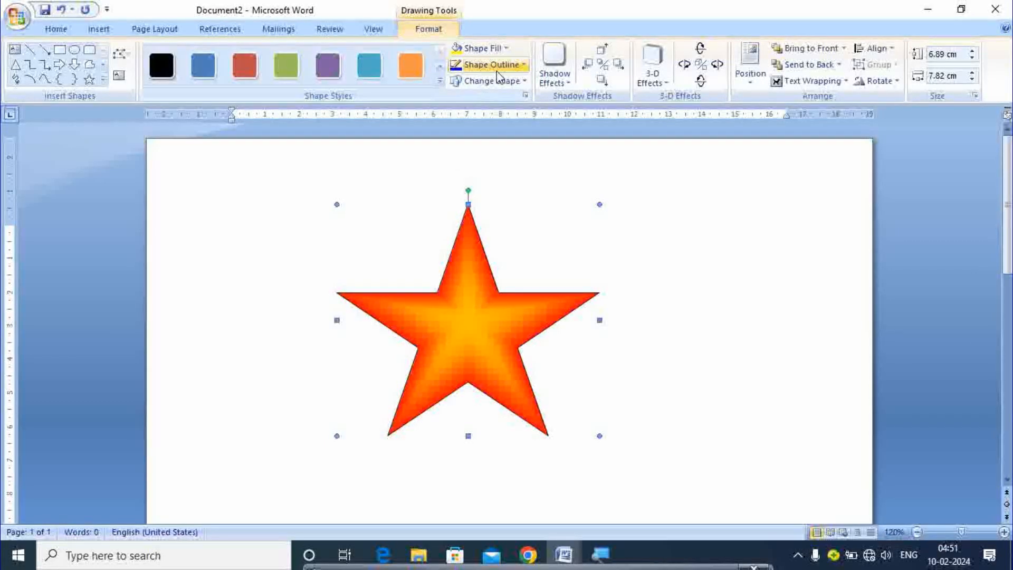
# Give the star a 4½ pt outline coloured red
pyautogui.click(525, 66)
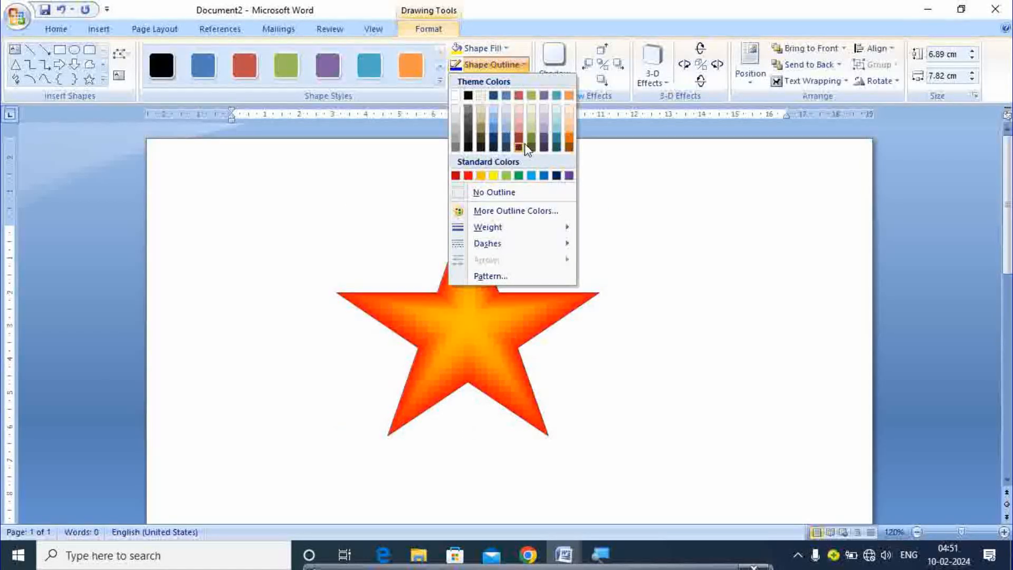
pyautogui.moveTo(493, 228)
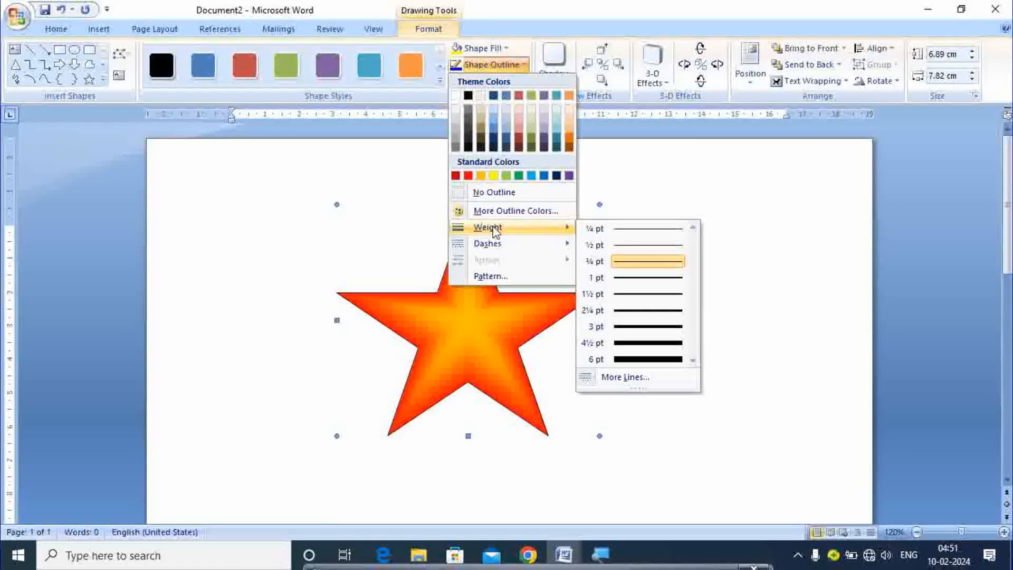
pyautogui.moveTo(562, 244)
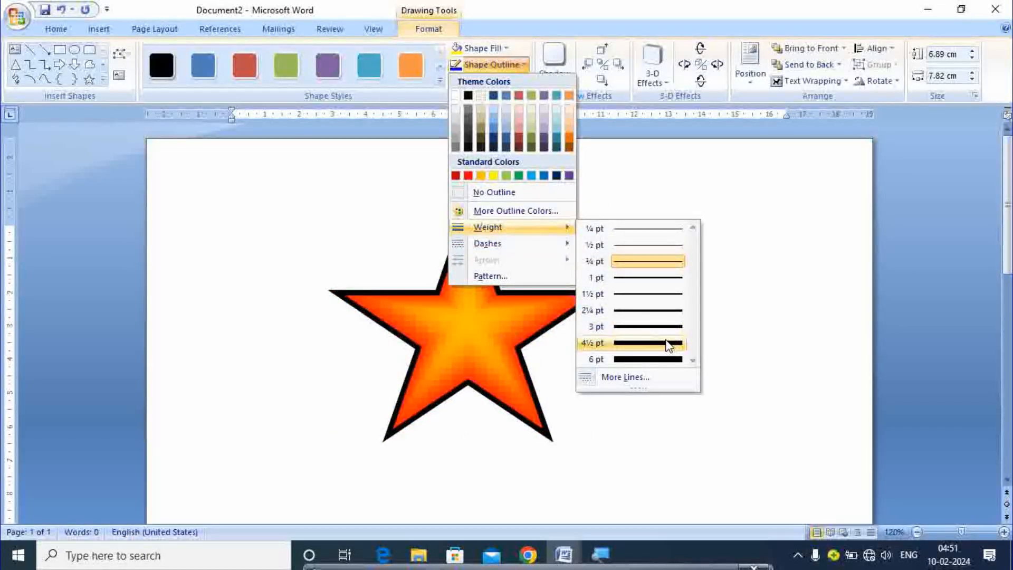
pyautogui.click(668, 344)
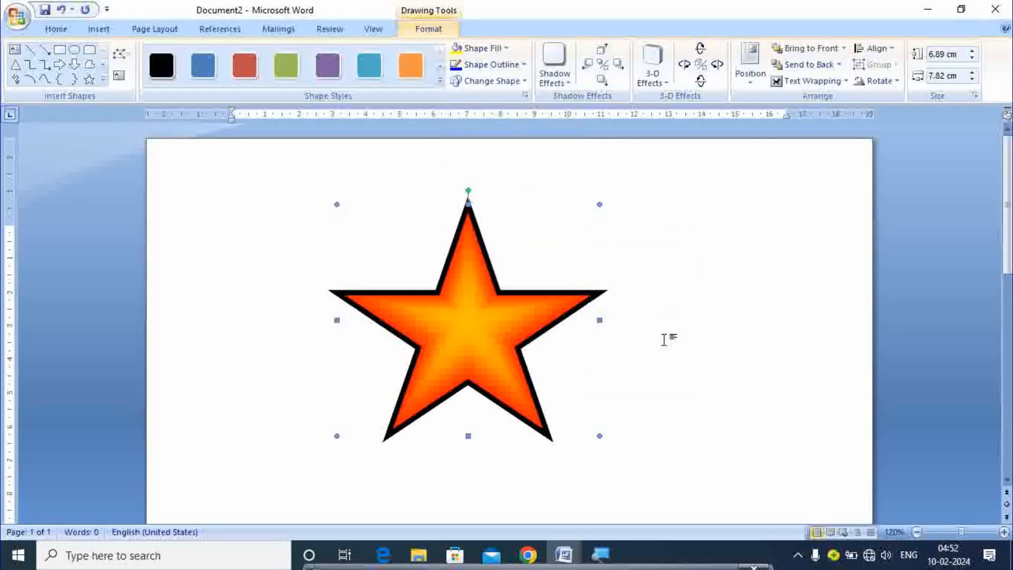
pyautogui.click(496, 64)
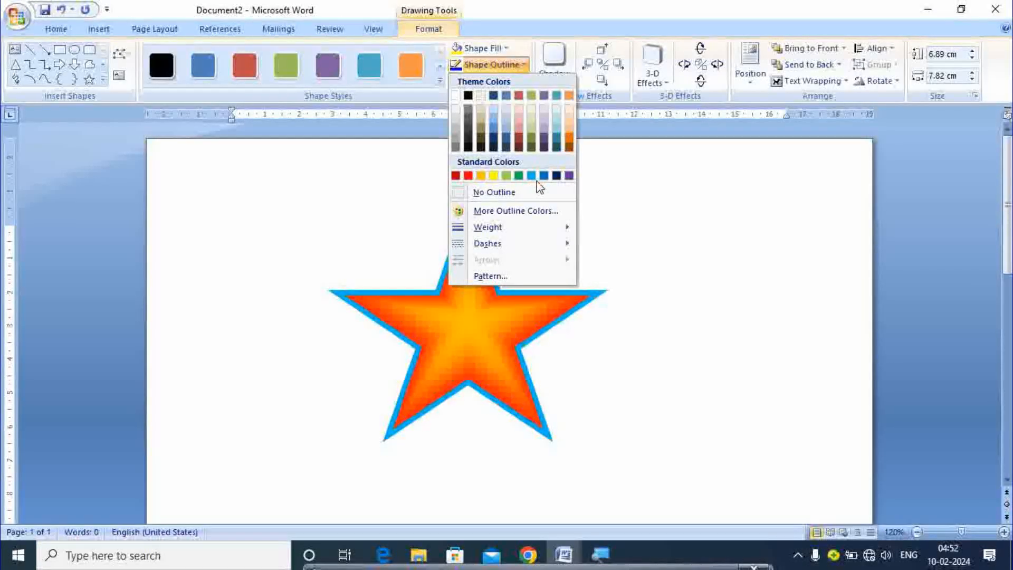
pyautogui.click(466, 175)
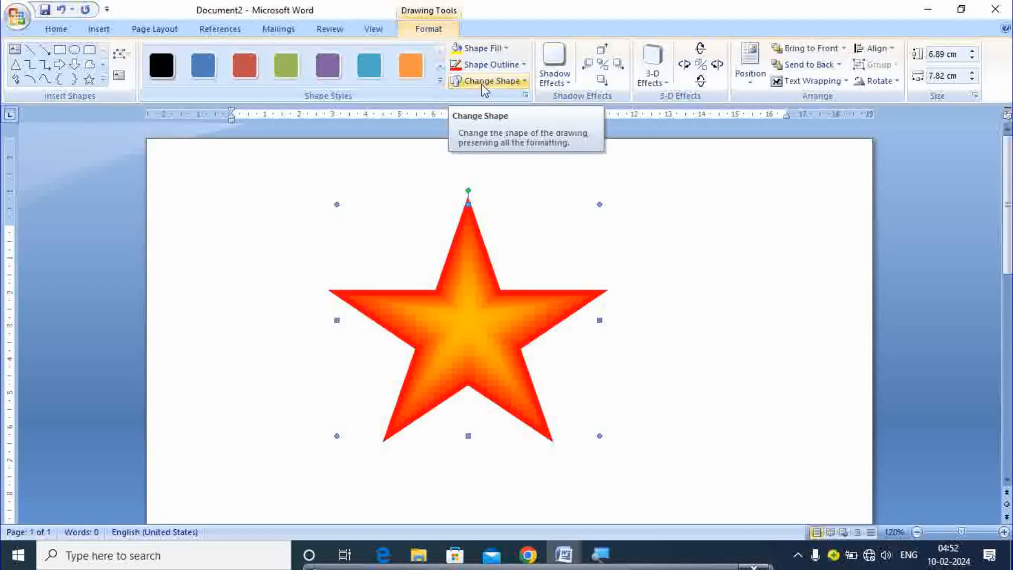
pyautogui.click(484, 87)
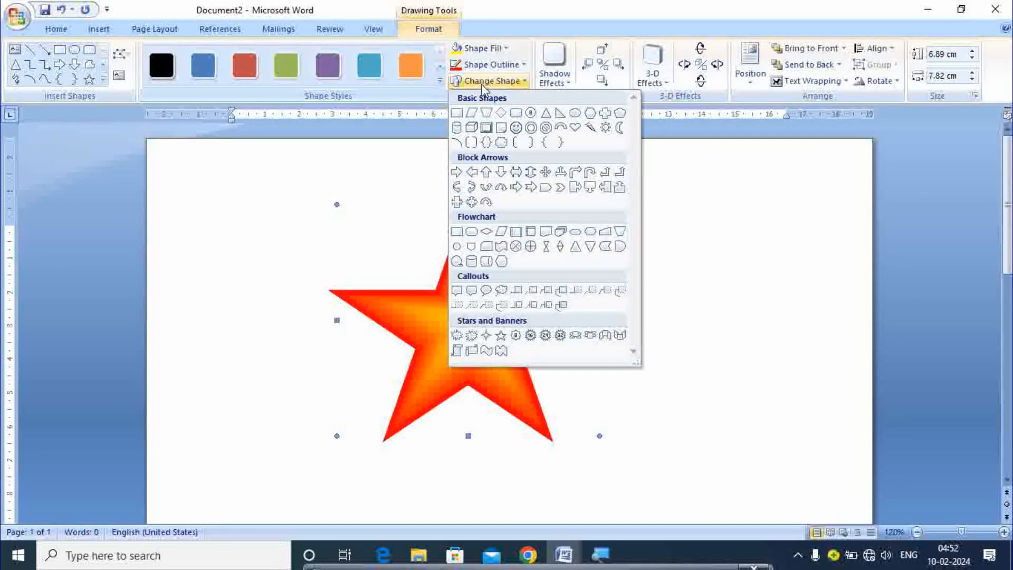
pyautogui.click(487, 172)
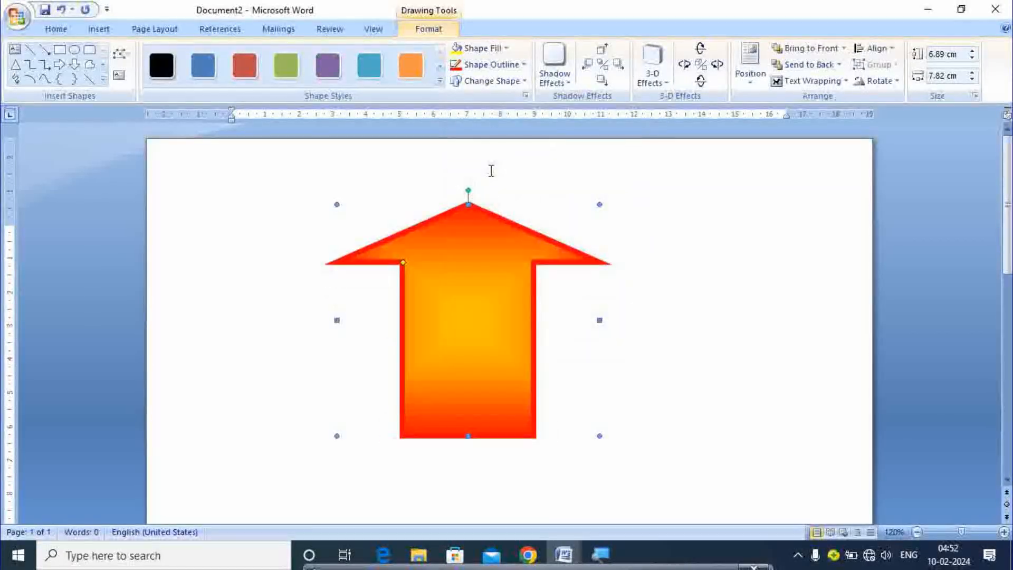
pyautogui.click(497, 81)
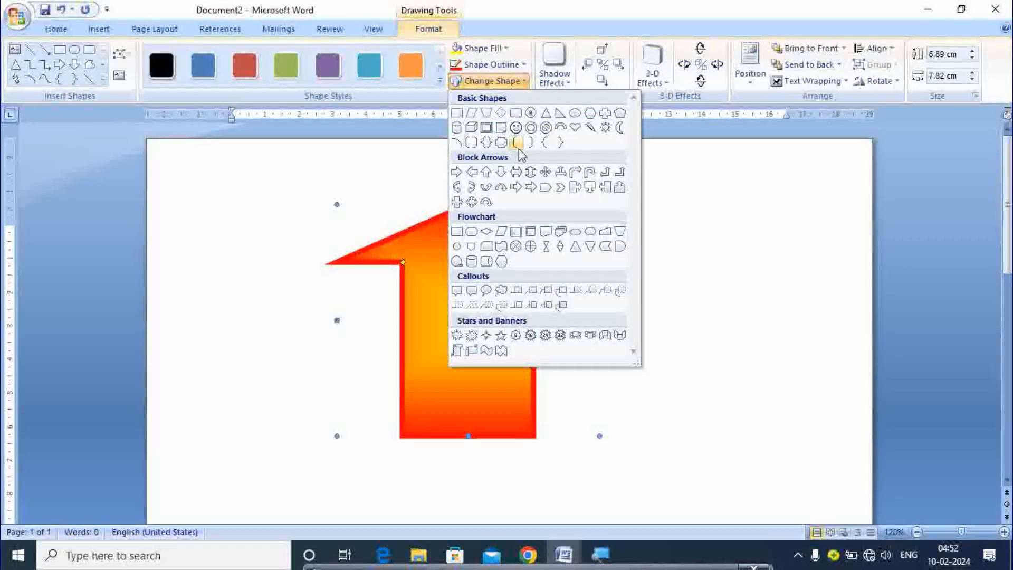
pyautogui.click(544, 173)
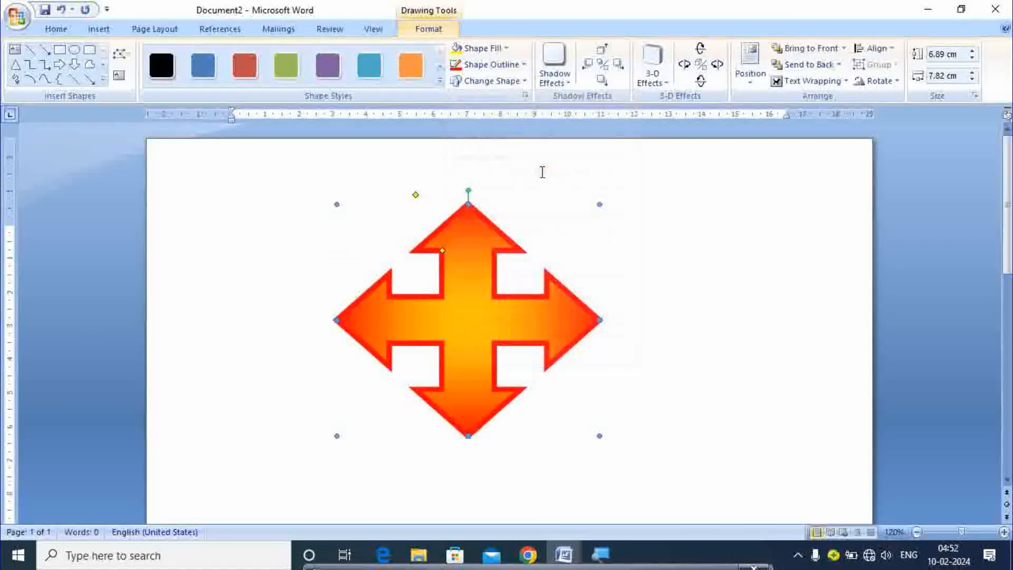
pyautogui.click(501, 79)
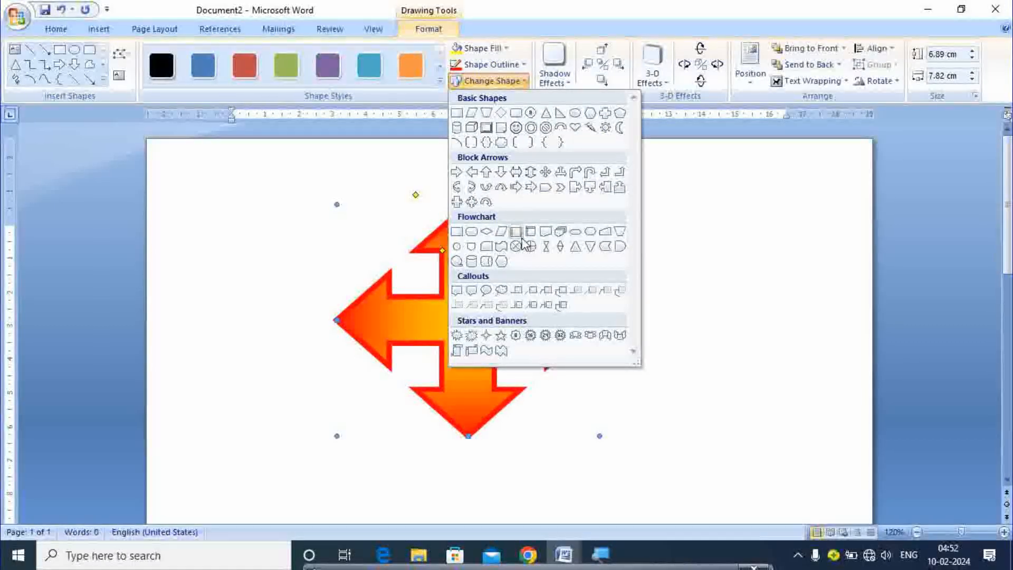
pyautogui.click(501, 336)
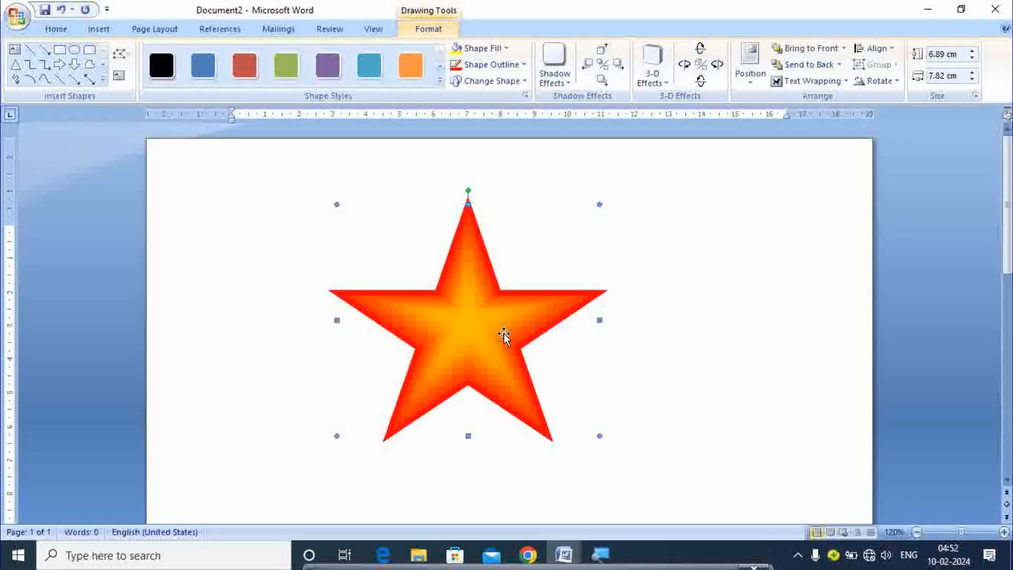
# Try a drop shadow, then apply the first Perspective Shadow to the star
pyautogui.click(563, 58)
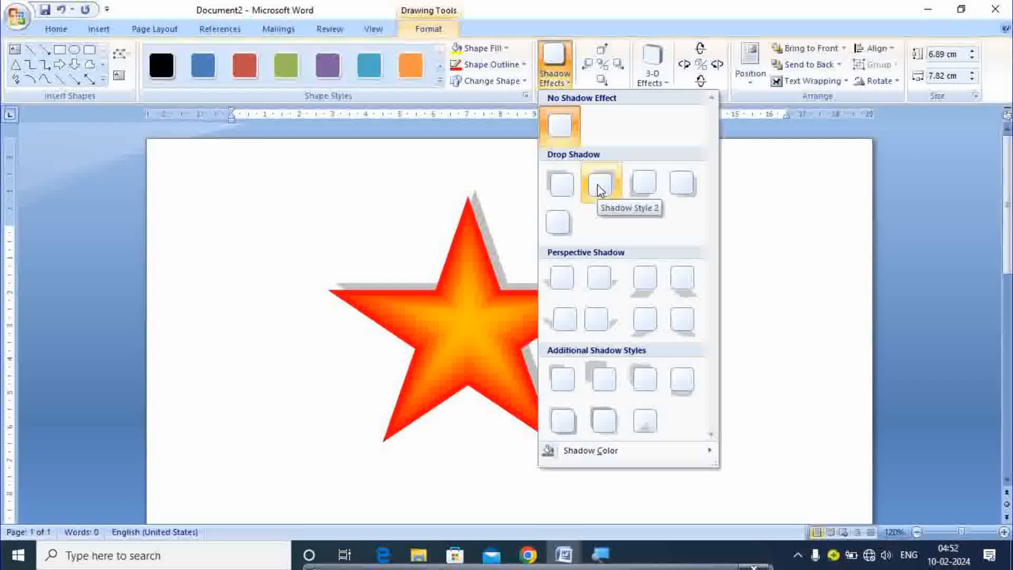
pyautogui.click(644, 182)
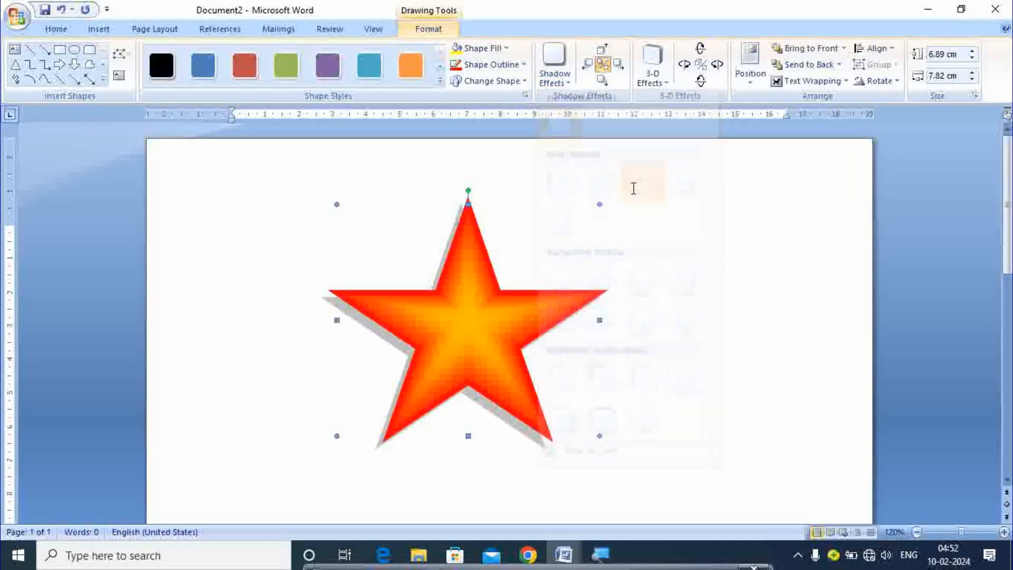
pyautogui.click(554, 76)
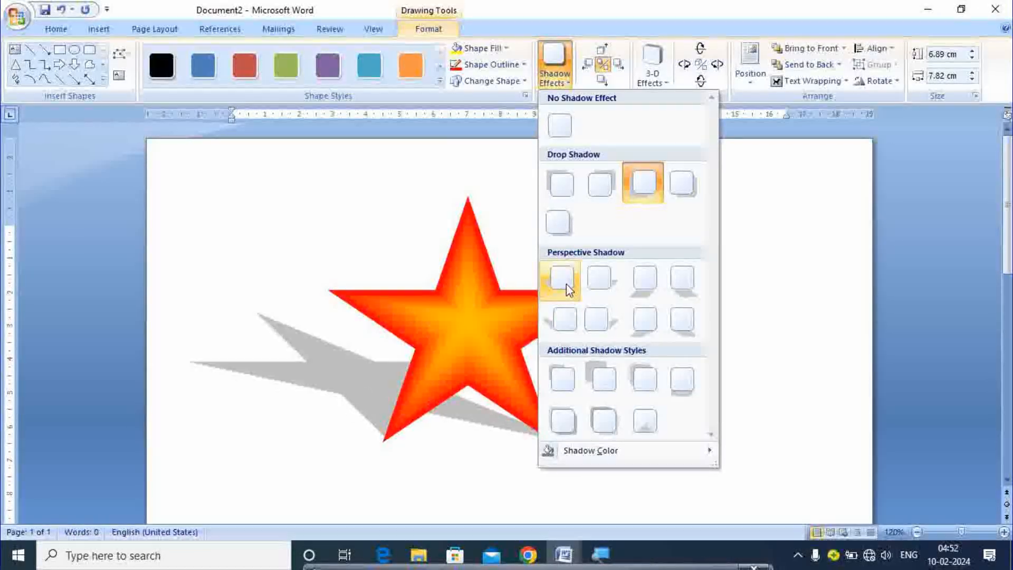
pyautogui.click(566, 283)
# Change the star's shadow colour to tan
pyautogui.click(554, 61)
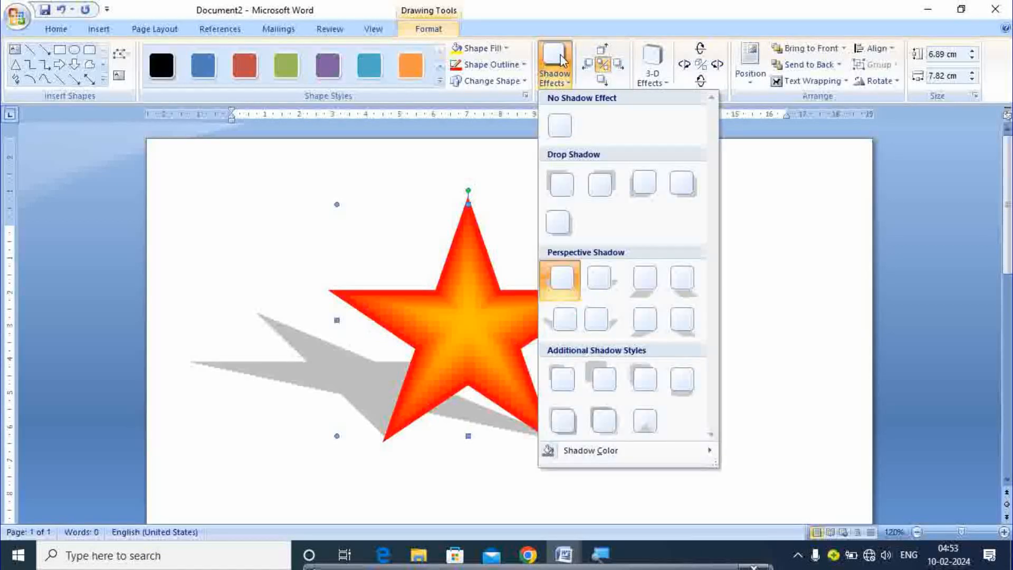
pyautogui.moveTo(572, 452)
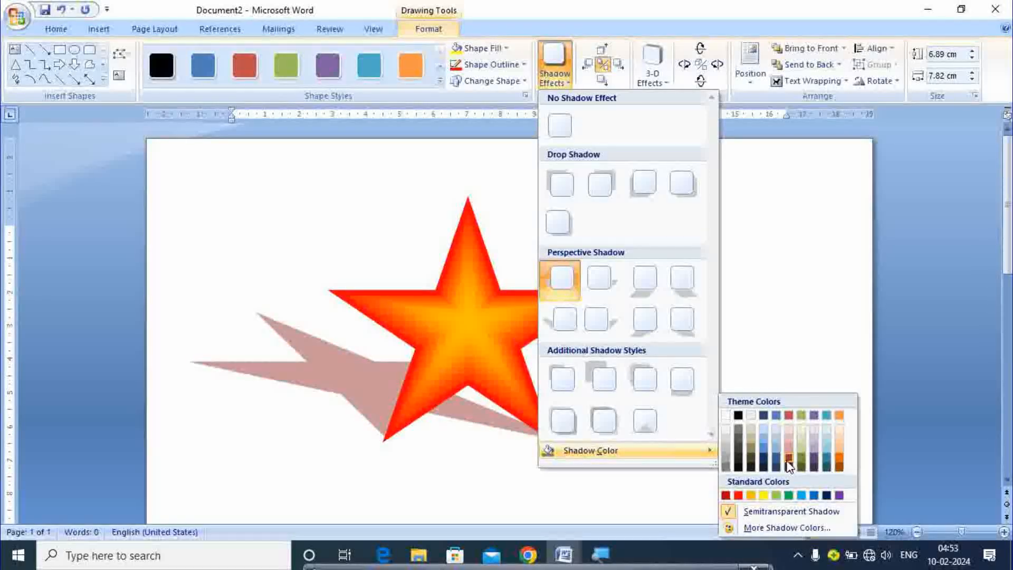
pyautogui.click(839, 467)
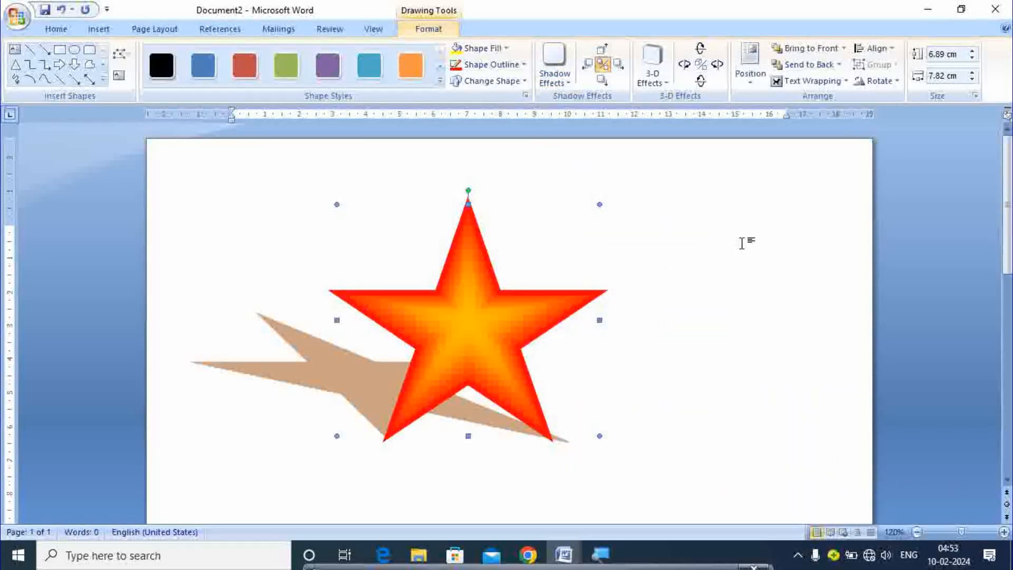
pyautogui.click(645, 76)
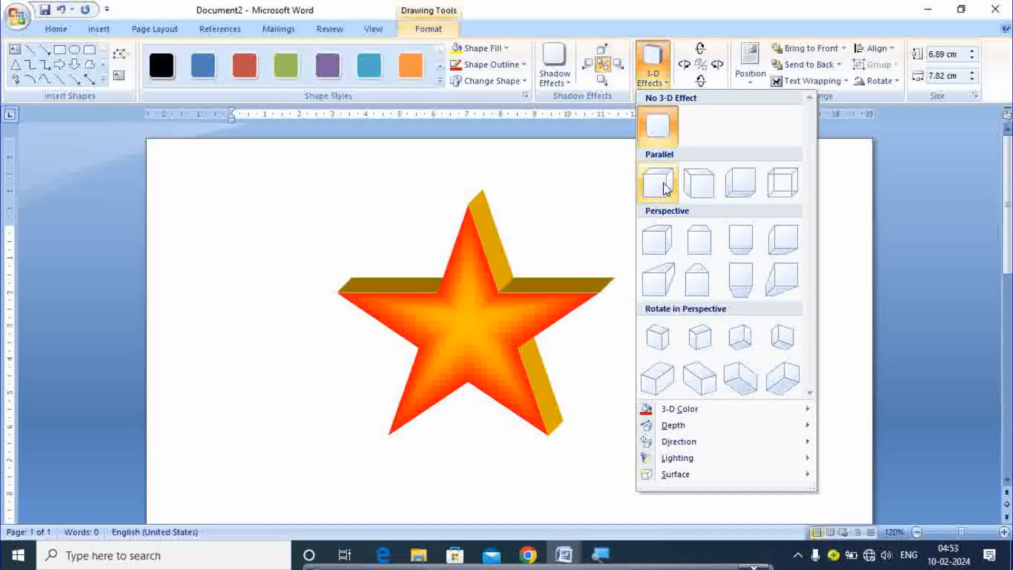
# Apply a Parallel 3-D extrusion to the star, then switch to the second Parallel preset
pyautogui.click(693, 189)
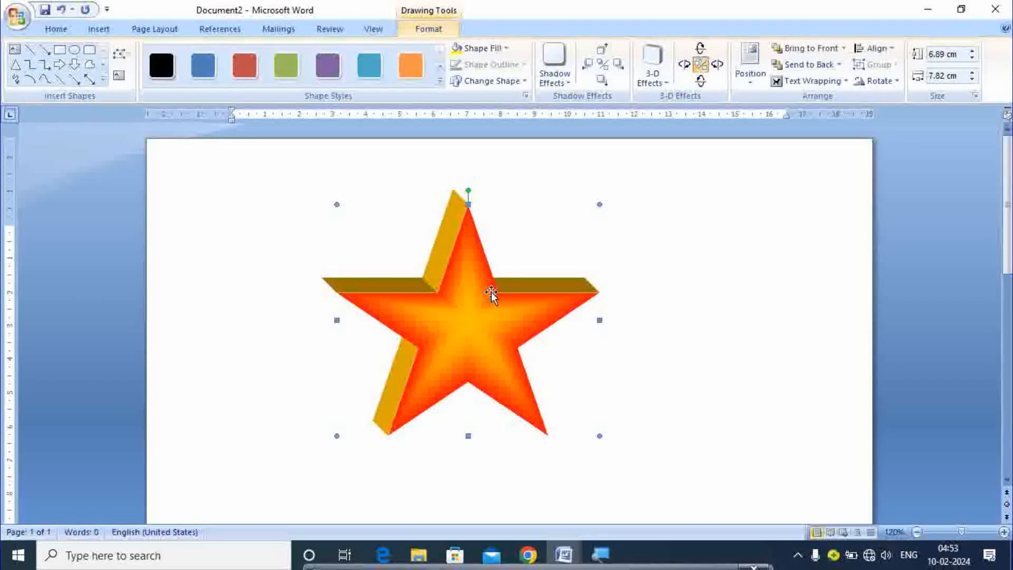
pyautogui.click(653, 66)
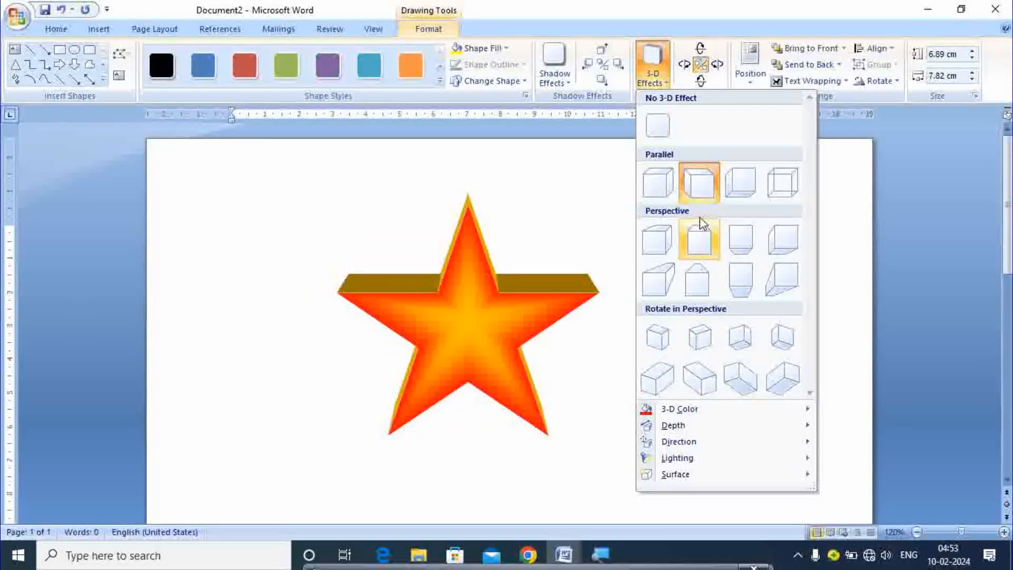
pyautogui.click(701, 188)
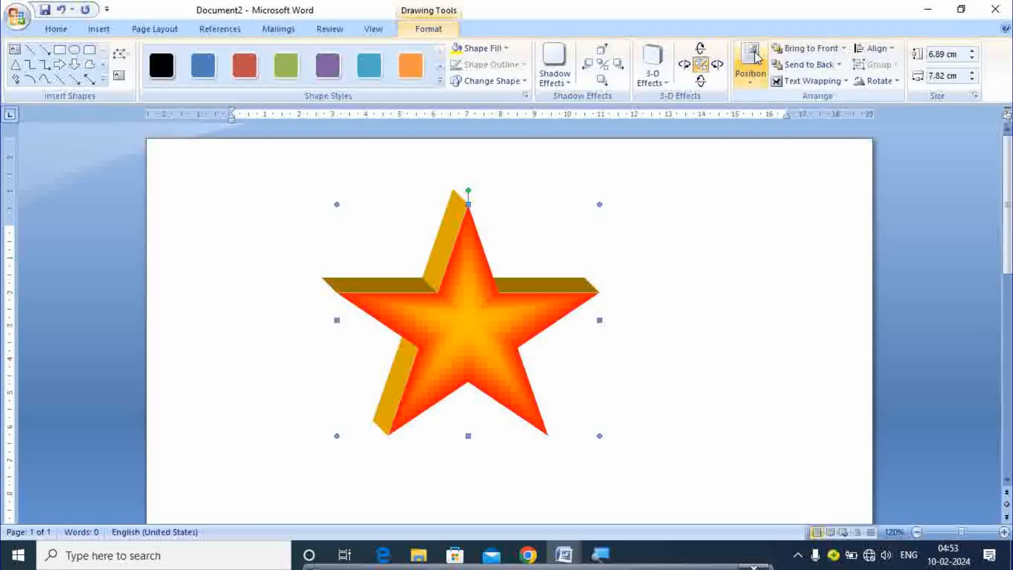
pyautogui.click(754, 71)
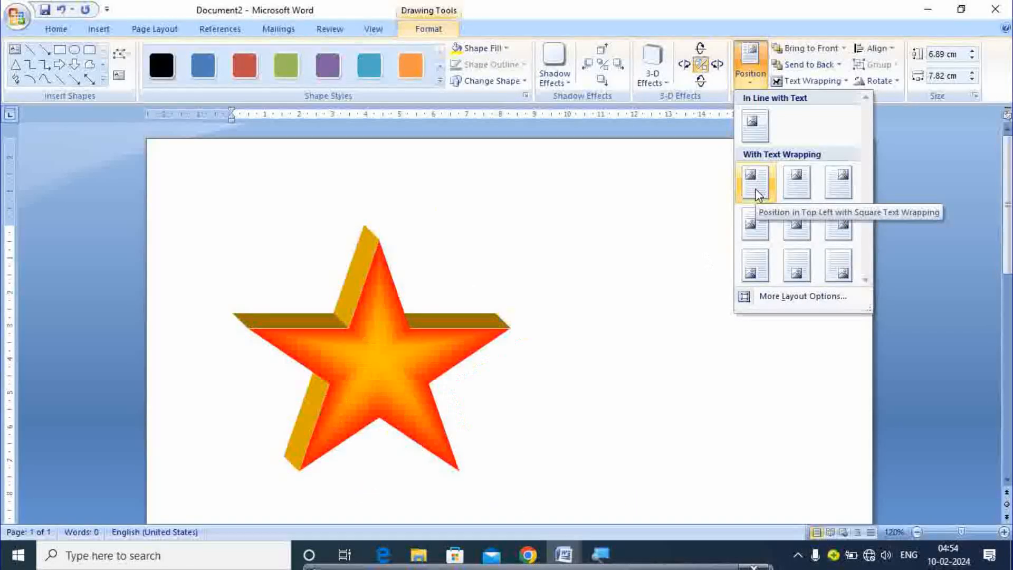
pyautogui.click(689, 187)
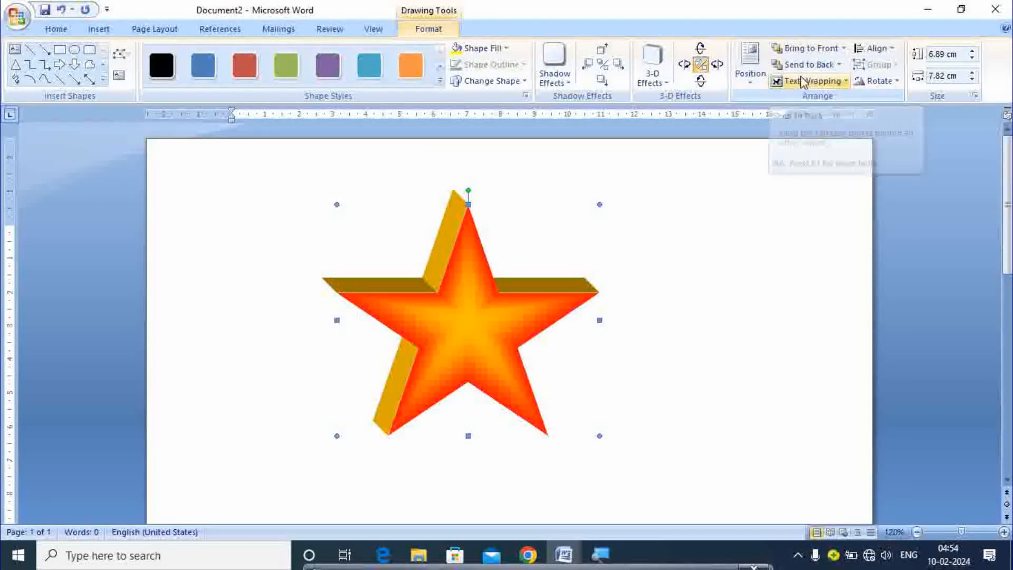
# Select the star and delete it from the page
pyautogui.click(695, 179)
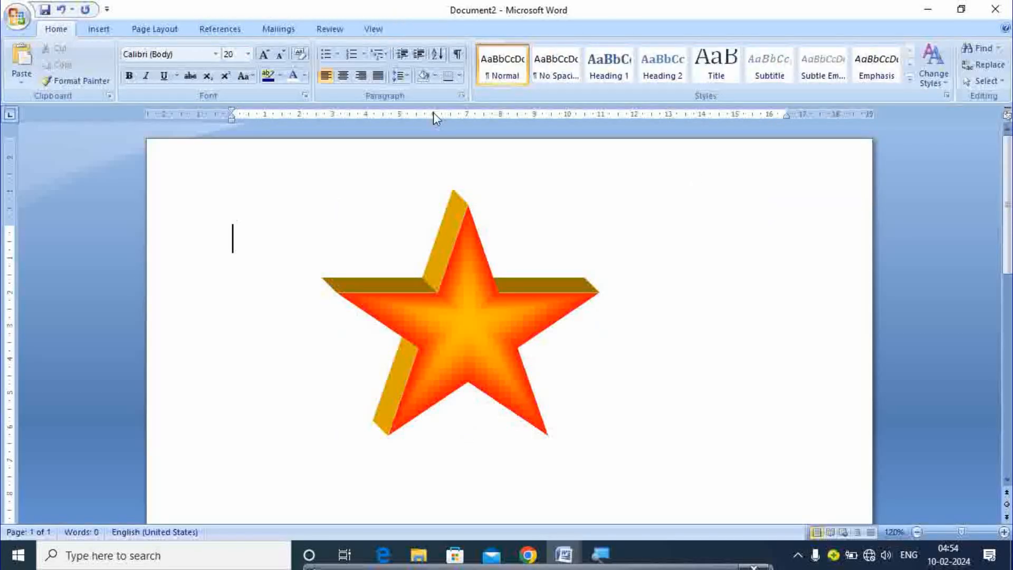
pyautogui.click(88, 30)
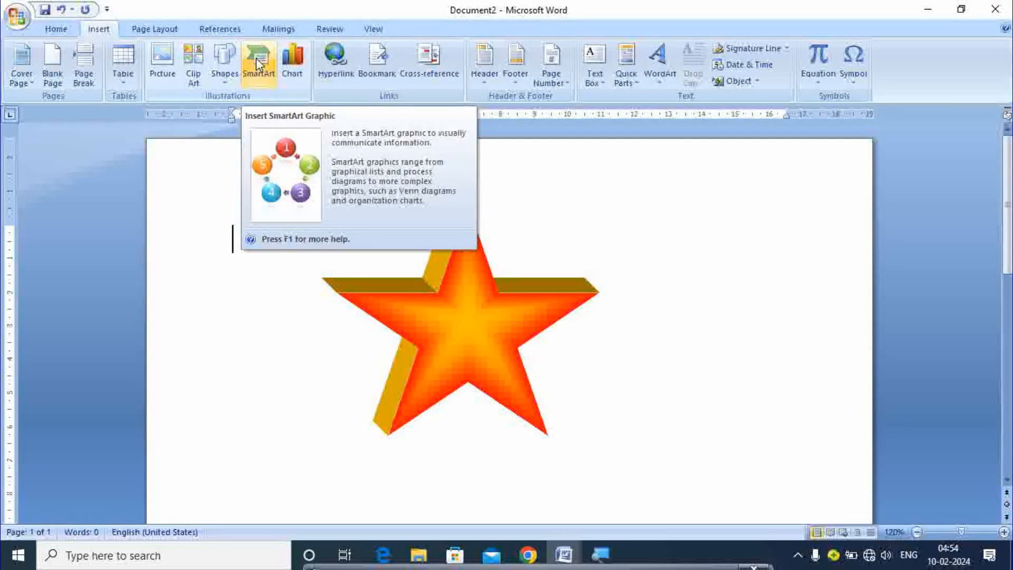
pyautogui.click(450, 268)
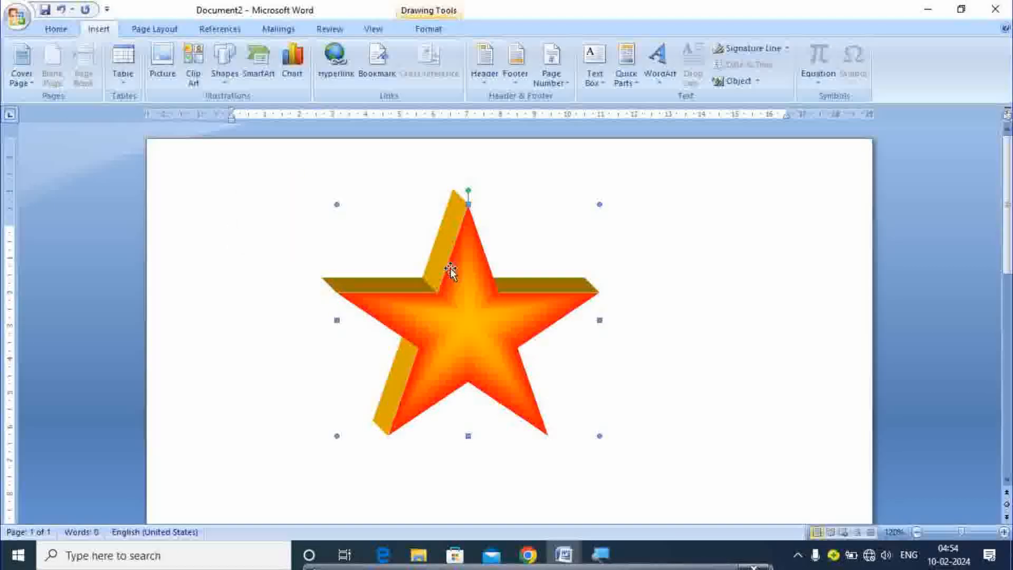
pyautogui.press('Delete')
# Insert a Basic Block List SmartArt graphic with five blank blocks
pyautogui.click(261, 66)
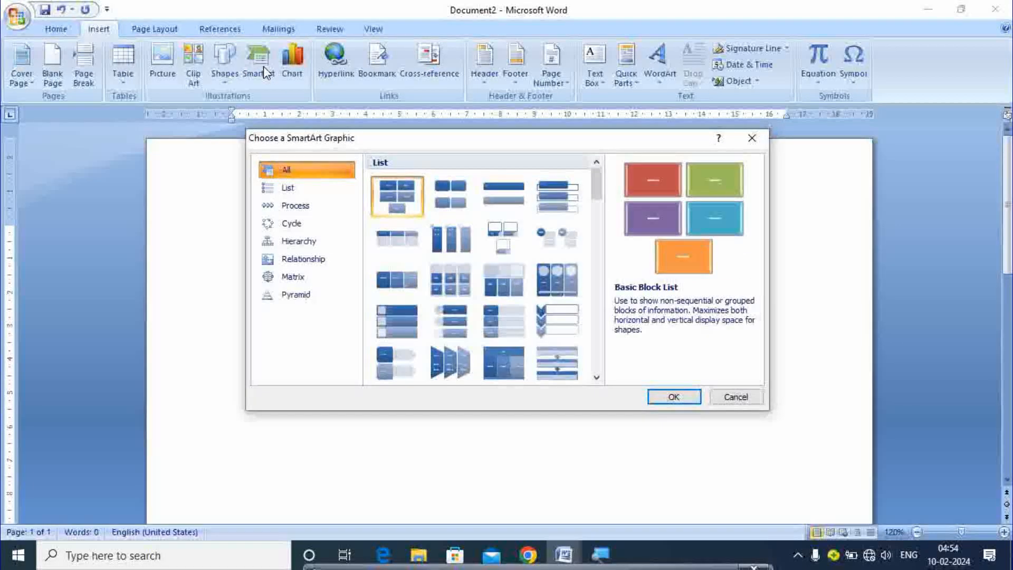
pyautogui.click(405, 198)
pyautogui.click(658, 403)
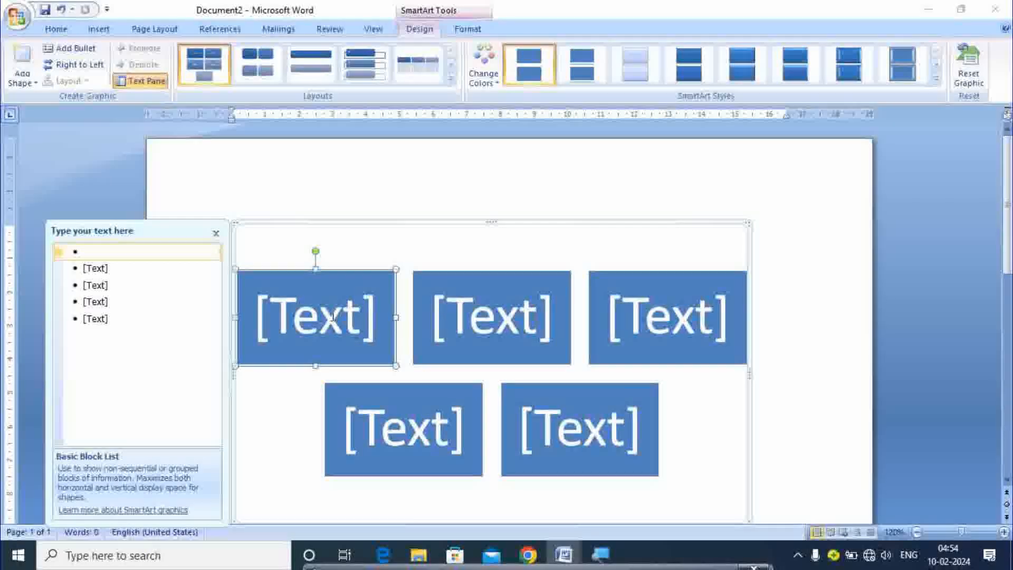
pyautogui.click(302, 322)
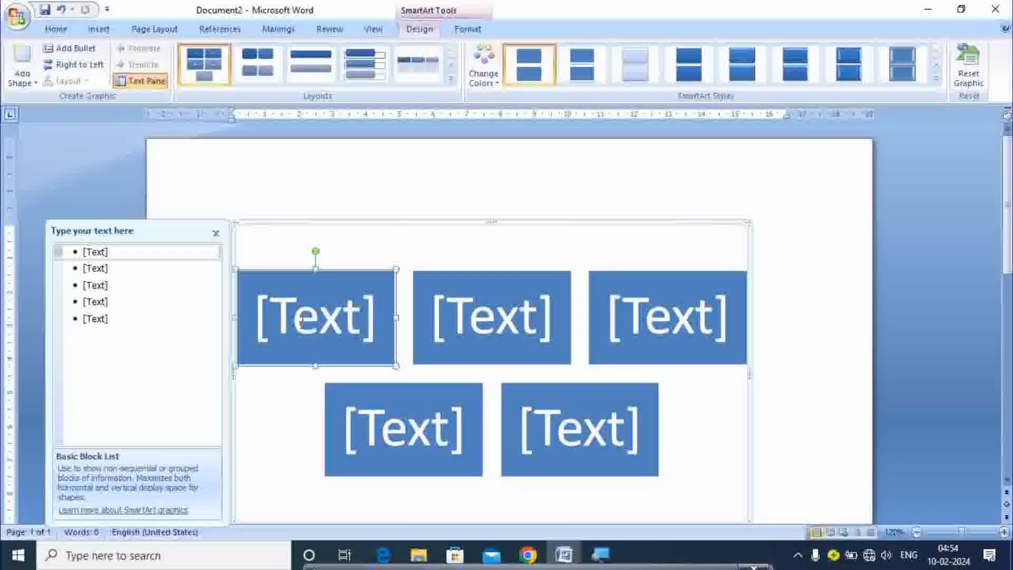
# Type RAHUL, RAVI, RAJU, AKASH and ABHISHEK into the five SmartArt blocks
pyautogui.click(302, 323)
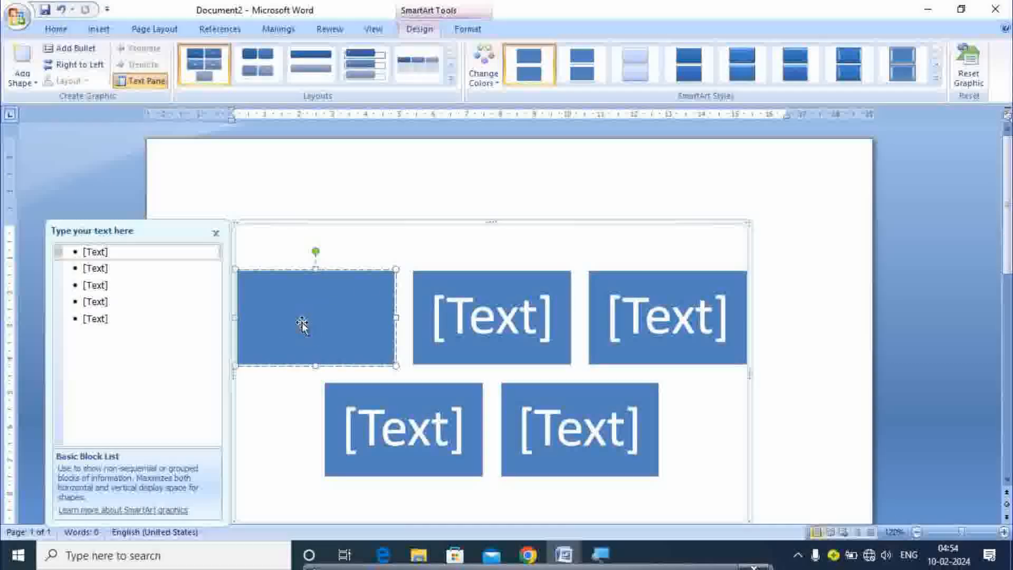
pyautogui.write('r')
pyautogui.press('BackSpace')
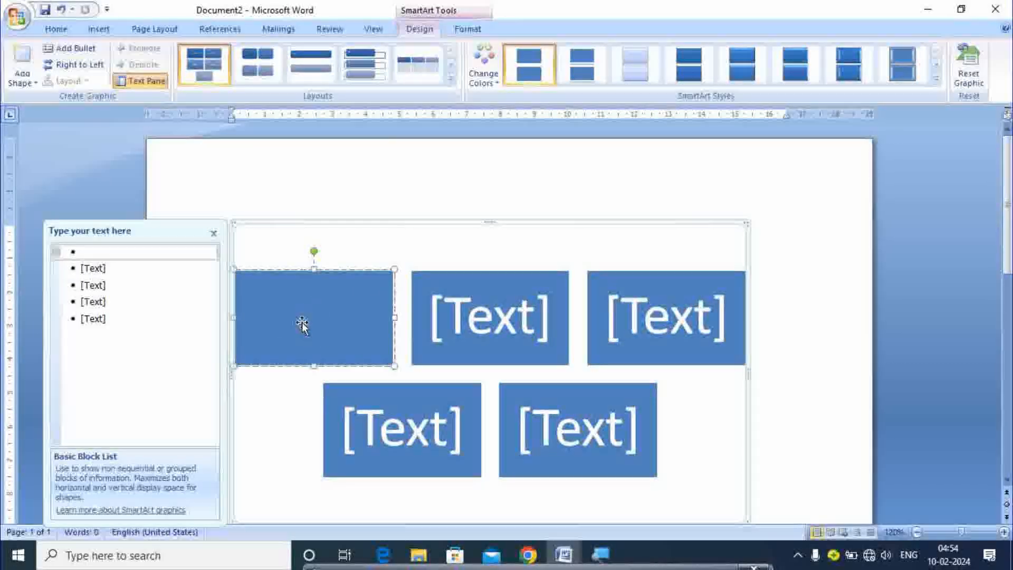
pyautogui.write('RAHUL')
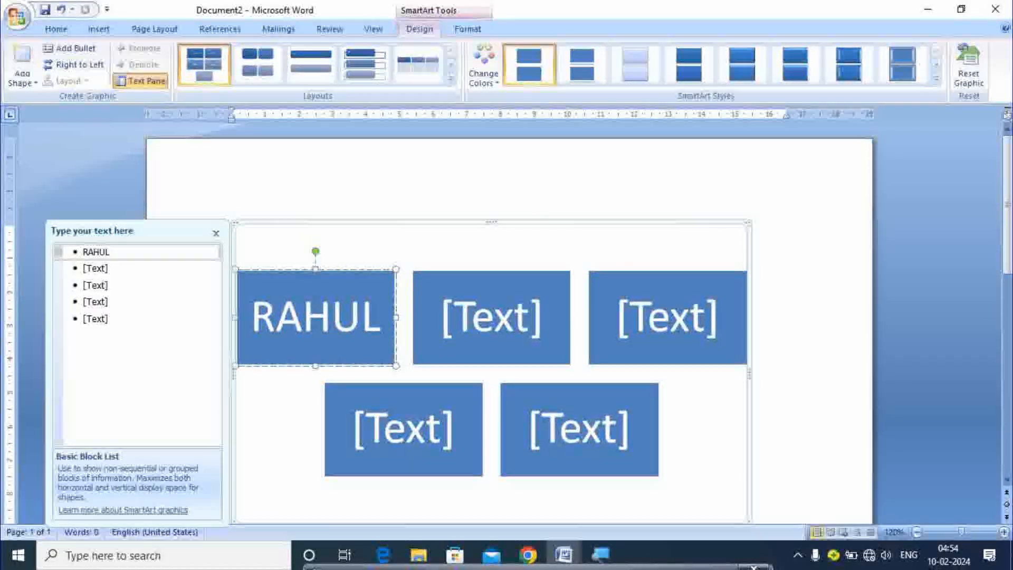
pyautogui.click(470, 317)
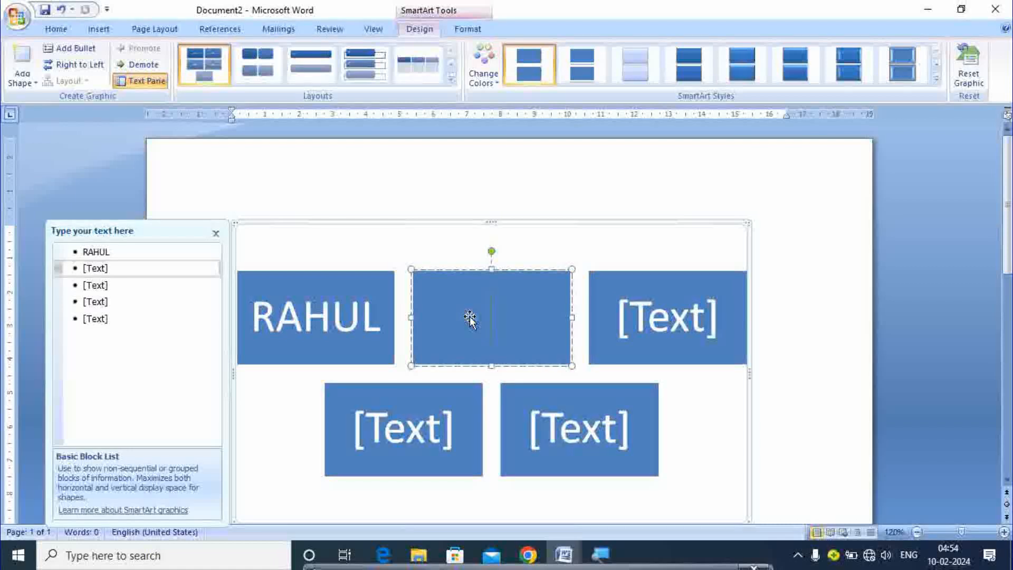
pyautogui.write('RAVI')
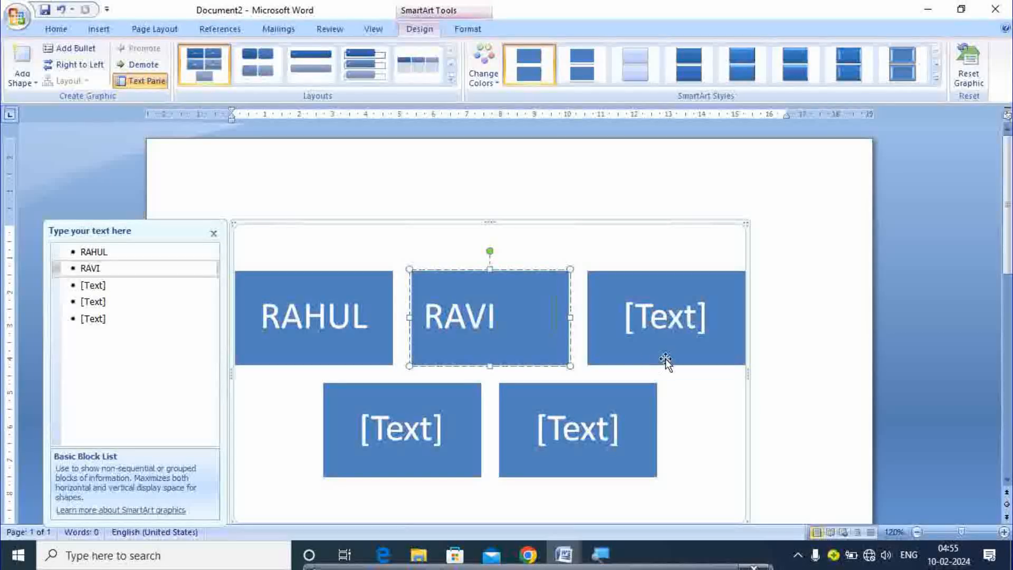
pyautogui.click(656, 330)
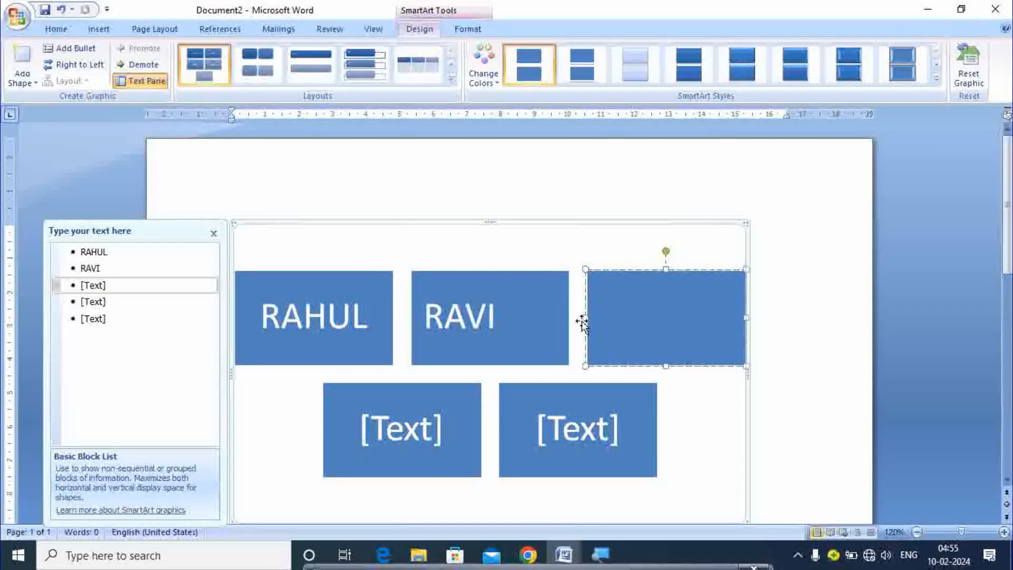
pyautogui.write('RAJU')
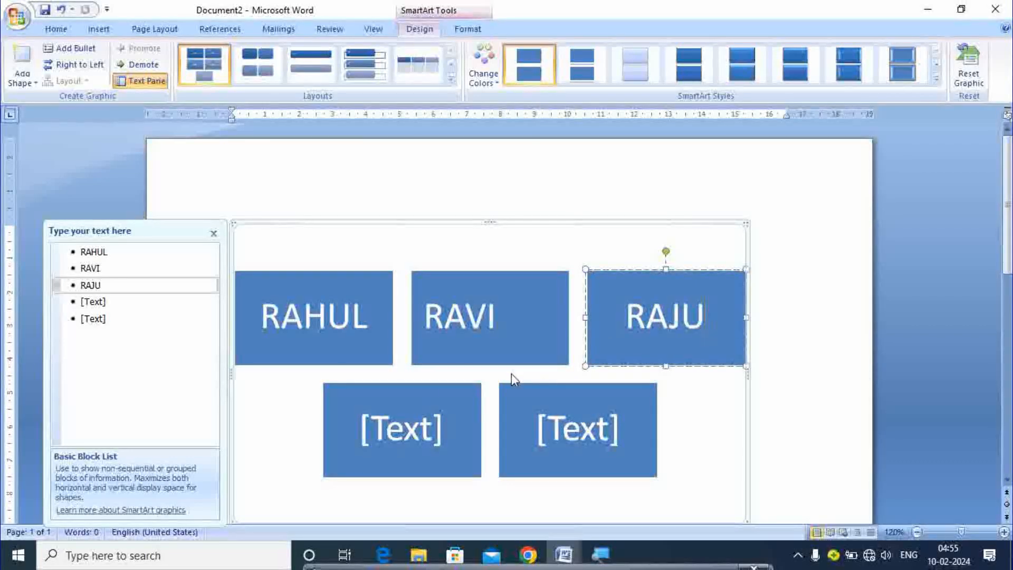
pyautogui.click(427, 413)
pyautogui.write('AKASH')
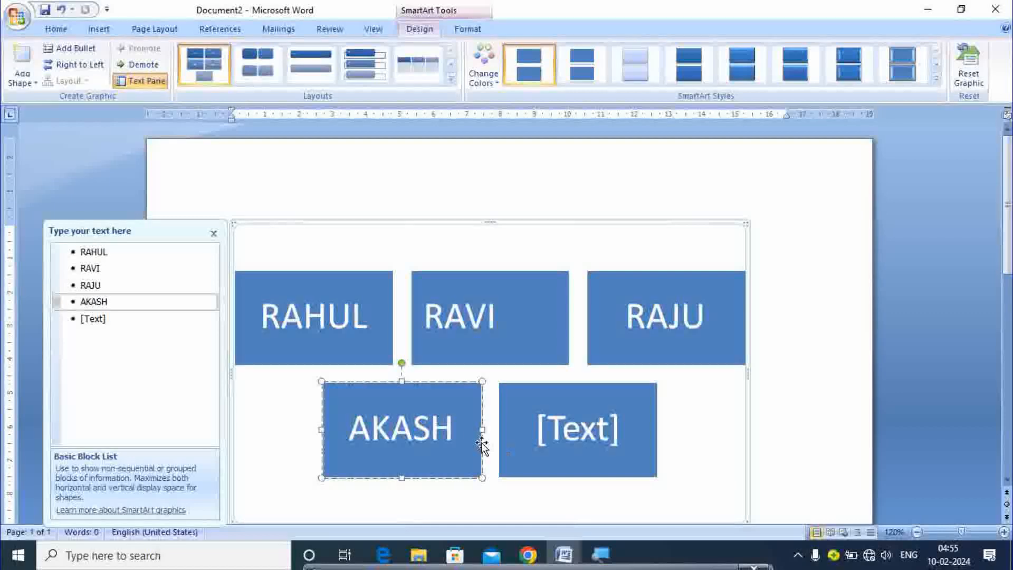
pyautogui.click(533, 441)
pyautogui.write('A')
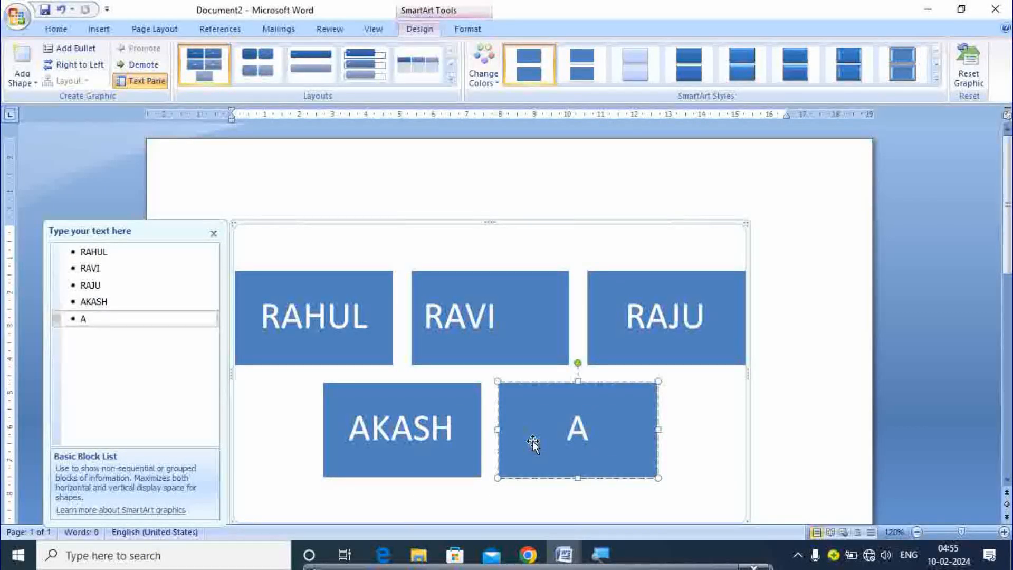
pyautogui.write('BHISHEK')
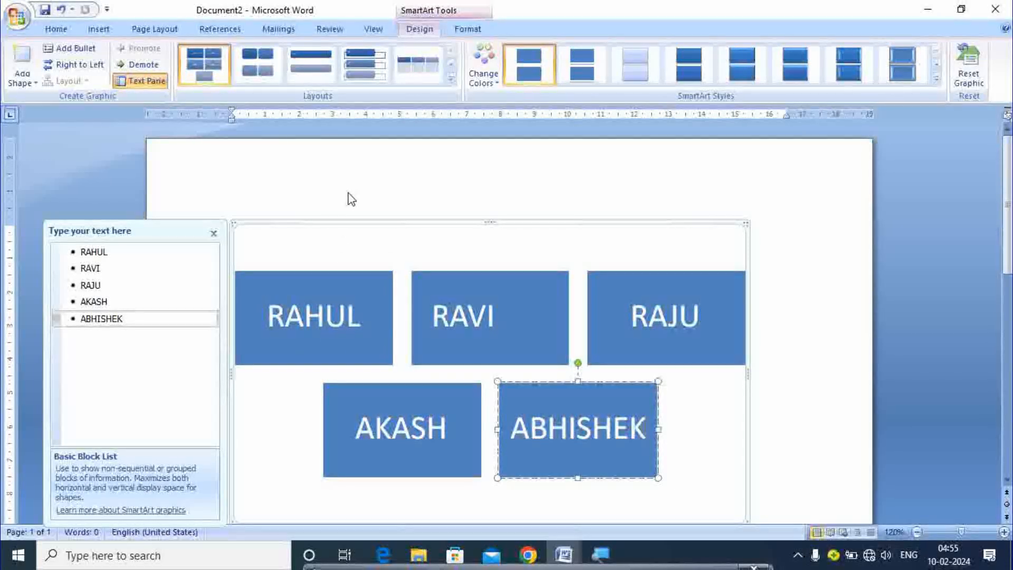
# Select and deselect the RAHUL and RAVI blocks, leaving the whole graphic selected
pyautogui.click(326, 315)
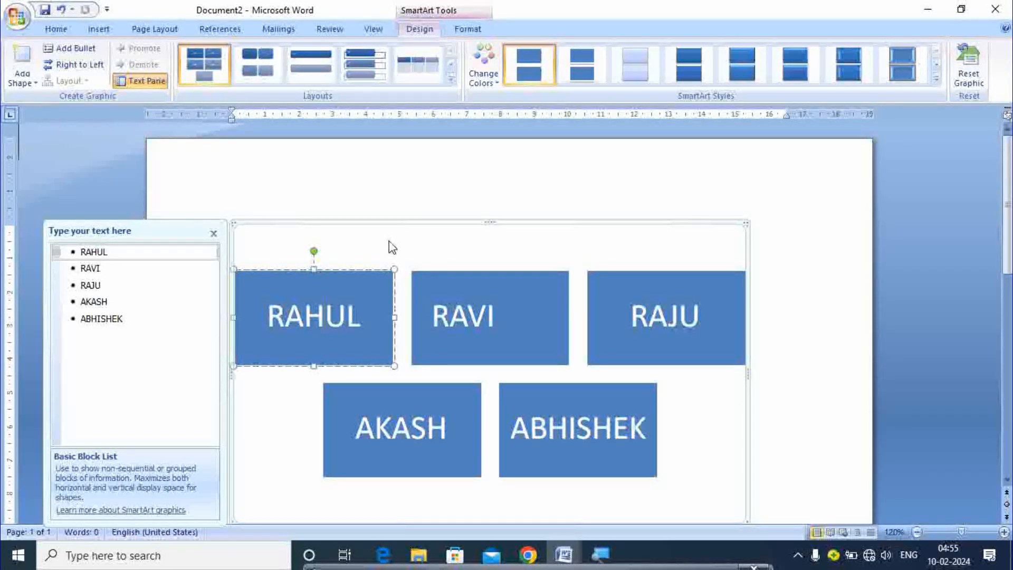
pyautogui.click(384, 255)
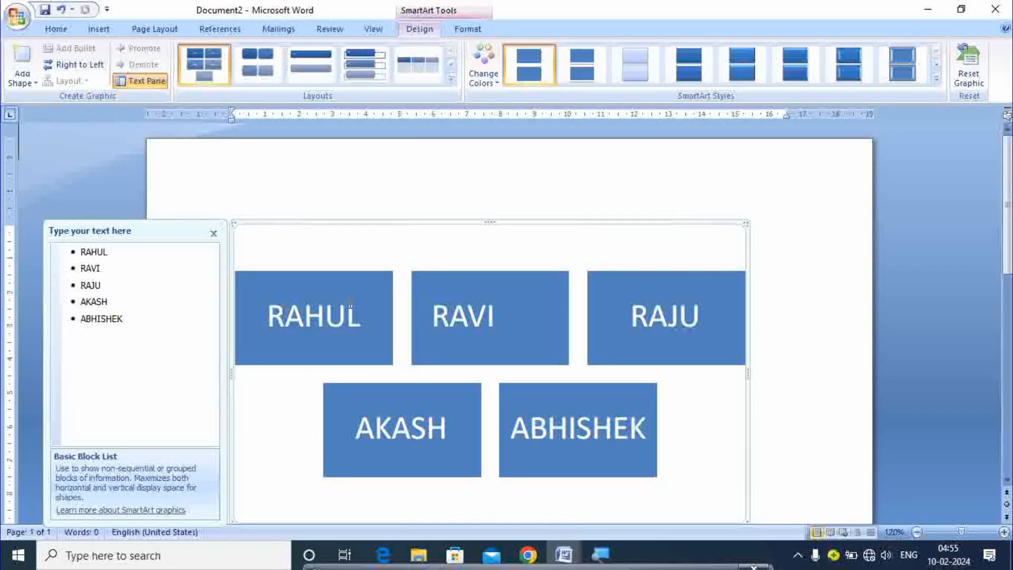
pyautogui.click(320, 313)
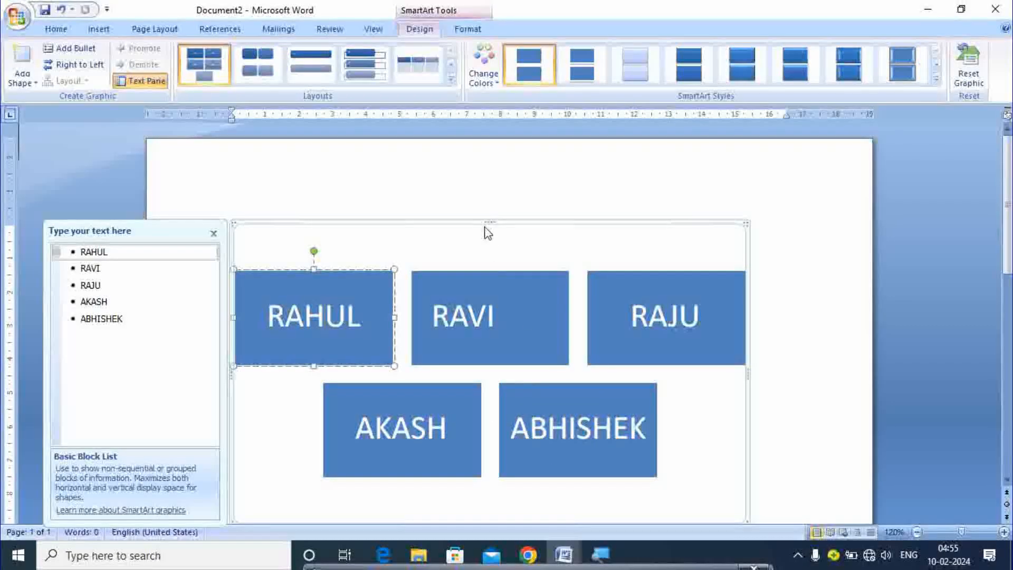
pyautogui.click(475, 270)
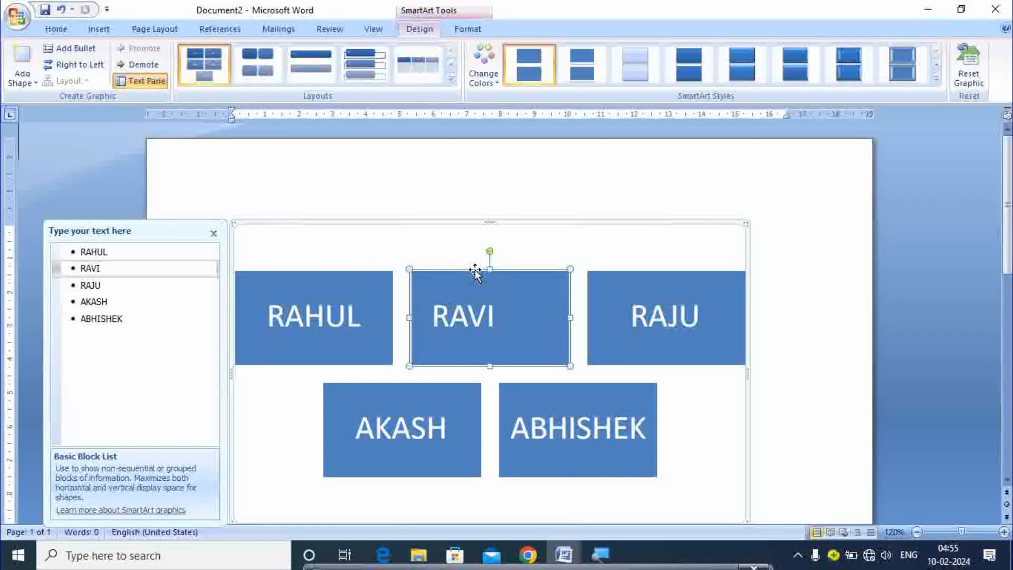
pyautogui.click(472, 224)
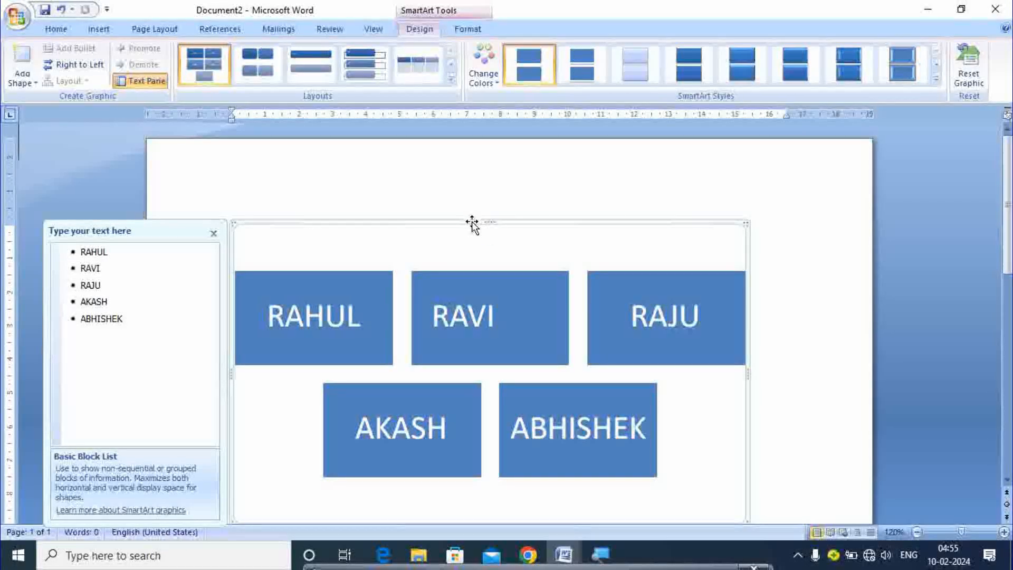
# Delete the SmartArt and insert a Clustered Column chart after previewing cylinder and cone types
pyautogui.press('Delete')
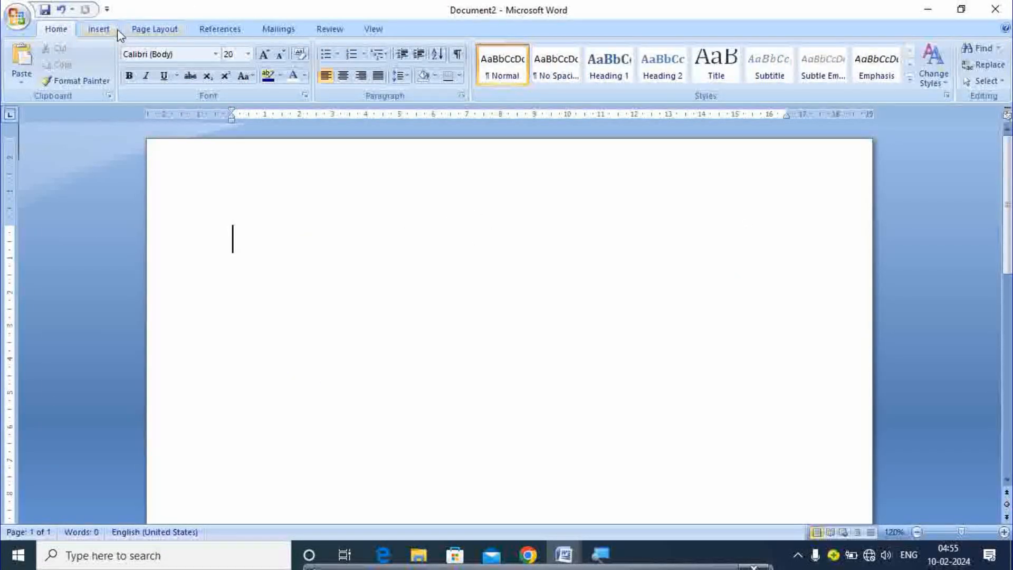
pyautogui.click(102, 29)
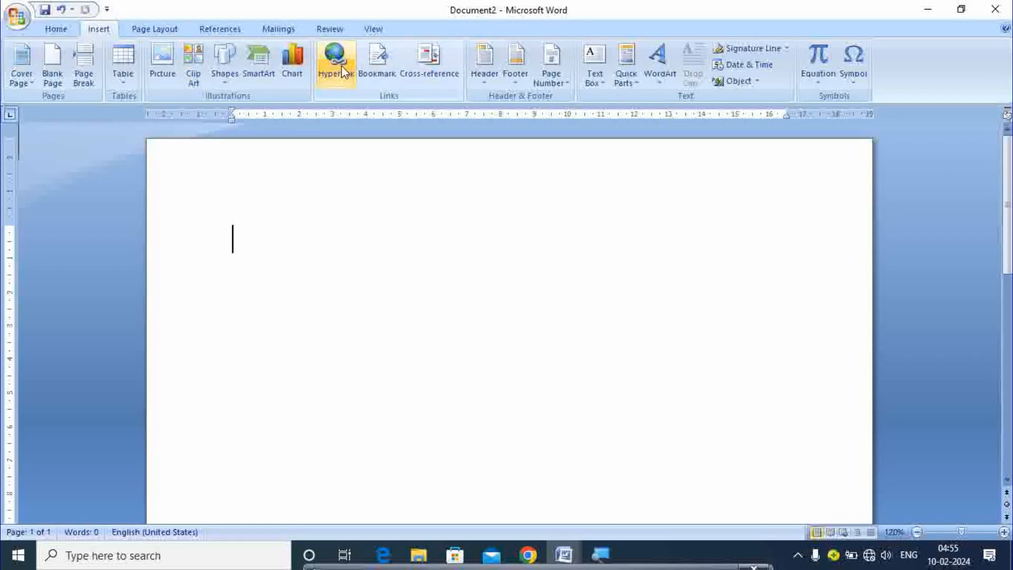
pyautogui.click(292, 77)
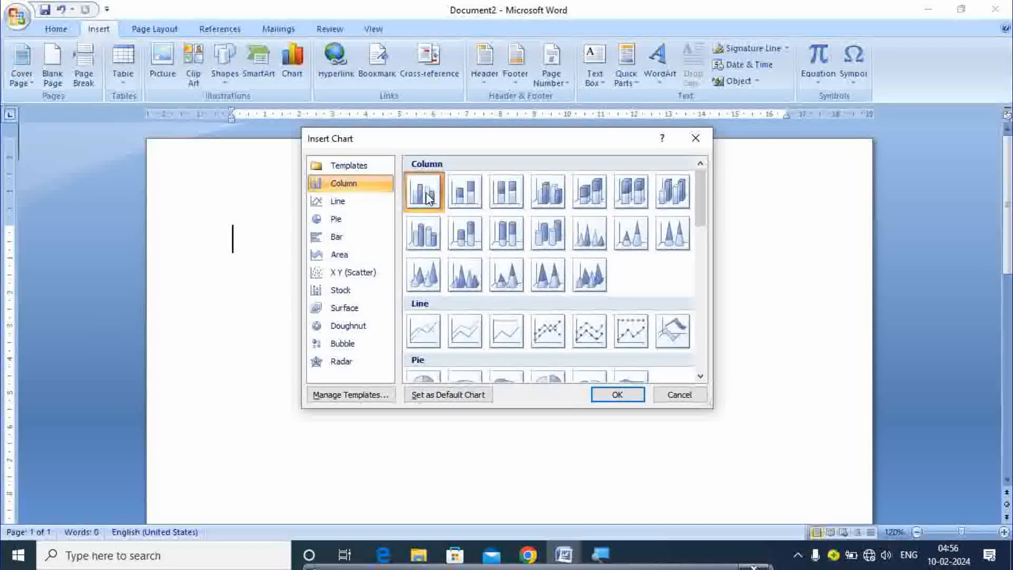
pyautogui.click(431, 244)
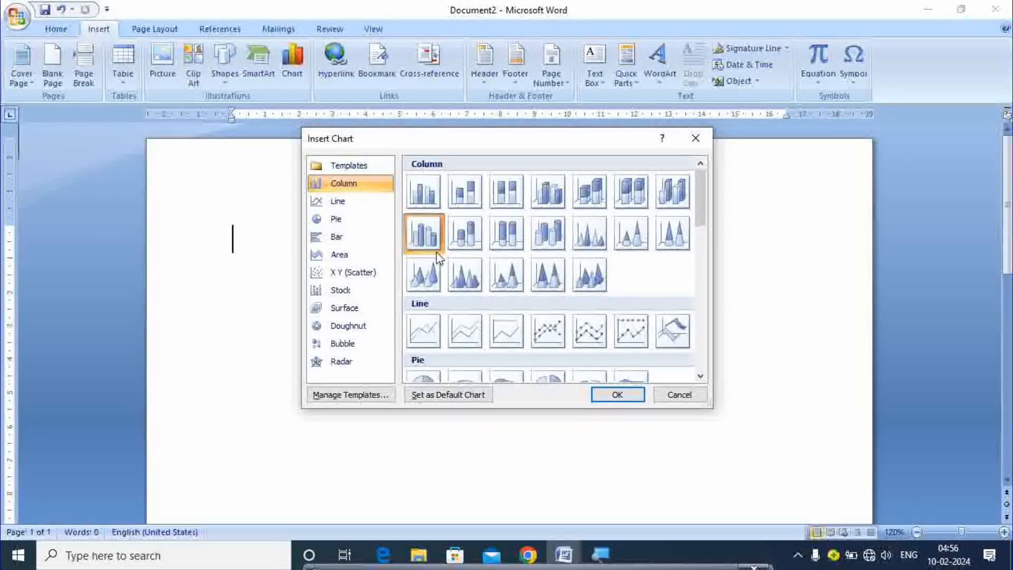
pyautogui.click(424, 275)
pyautogui.click(465, 277)
pyautogui.click(466, 232)
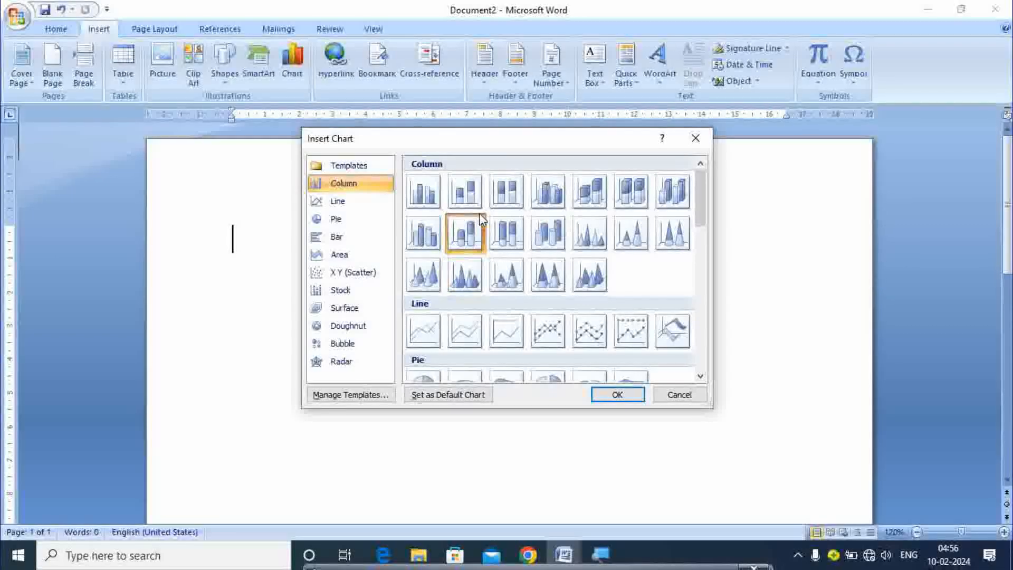
pyautogui.click(428, 196)
pyautogui.click(600, 398)
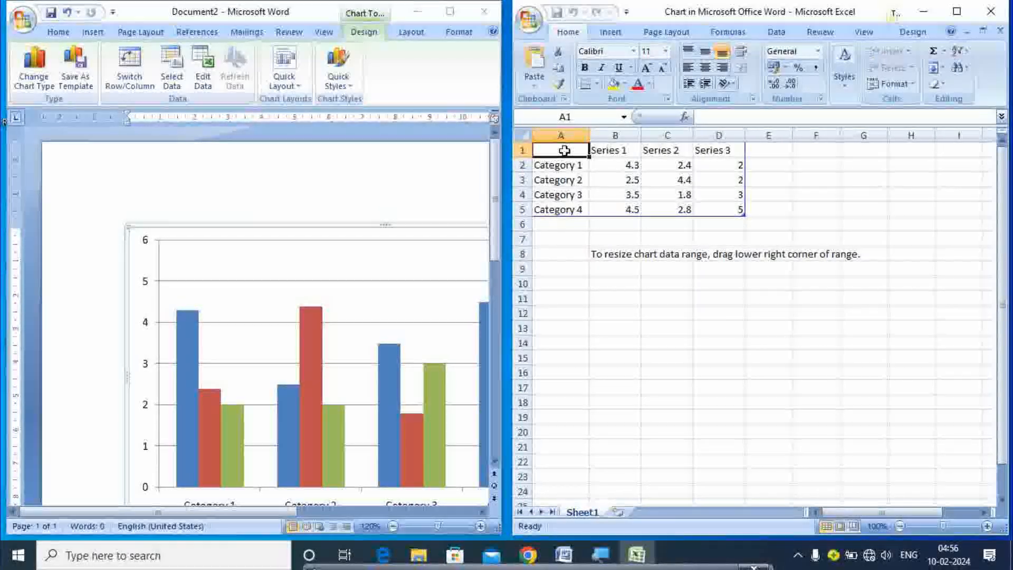
# Label column A of the chart data YEAR with the years 2020, 2021, 2022 and 2023
pyautogui.write('YEAR')
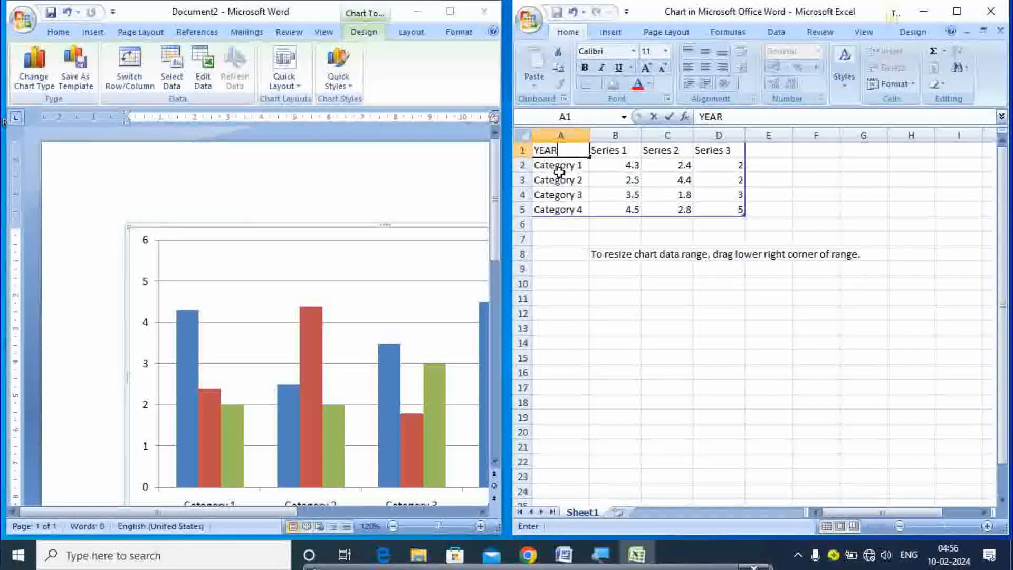
pyautogui.click(559, 166)
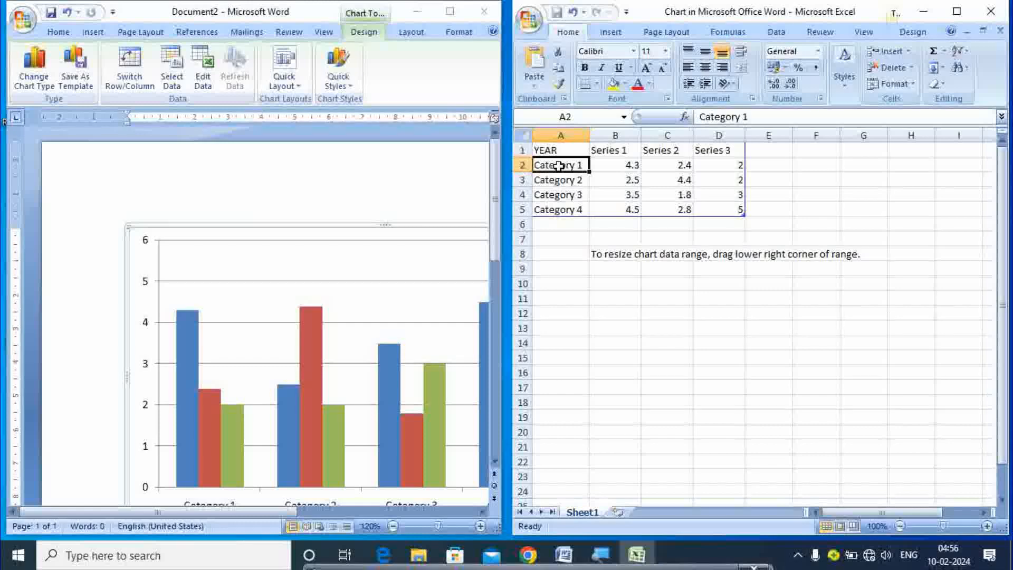
pyautogui.write('20')
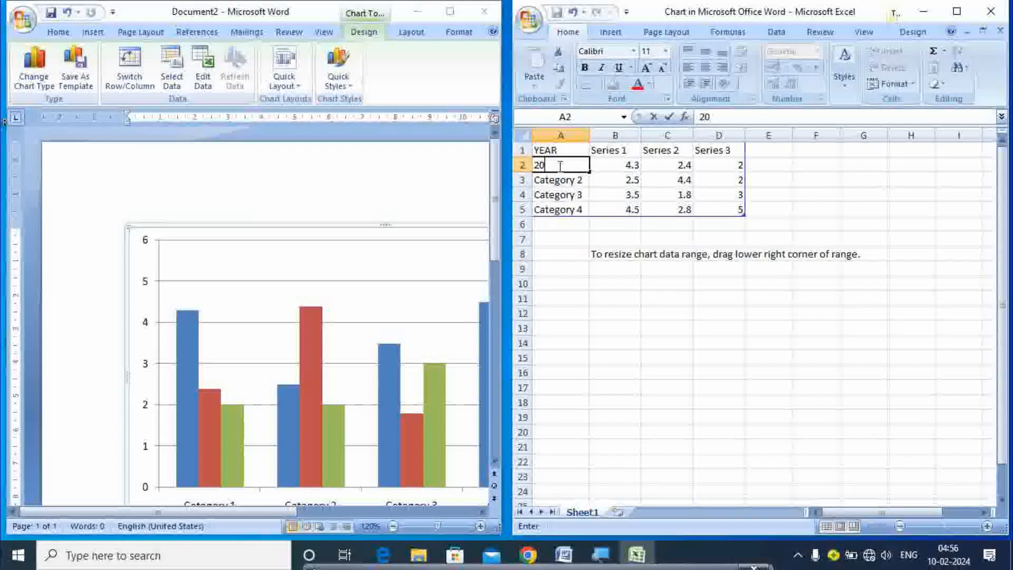
pyautogui.write('20')
pyautogui.press('Return')
pyautogui.write('202')
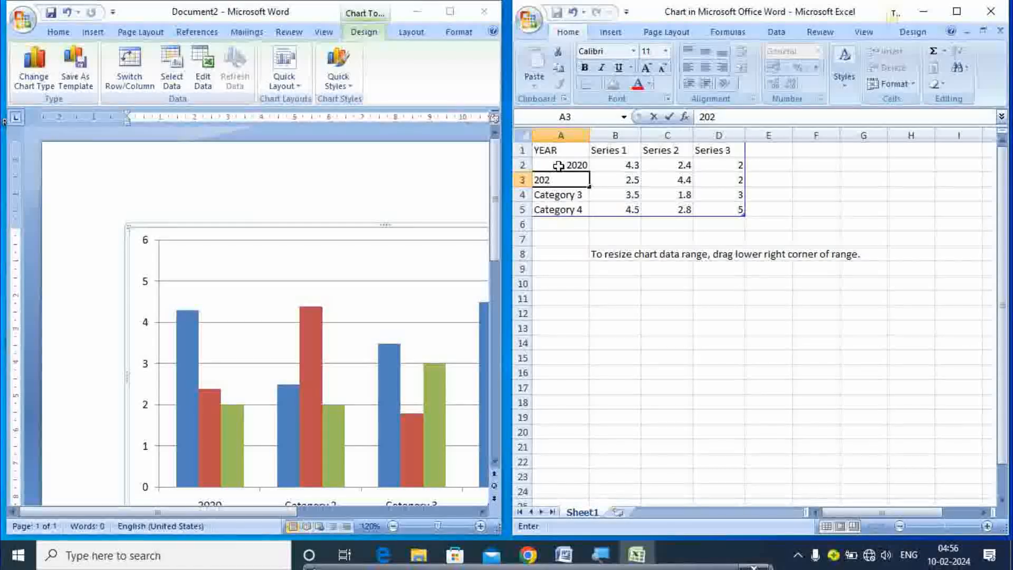
pyautogui.write('1')
pyautogui.press('Return')
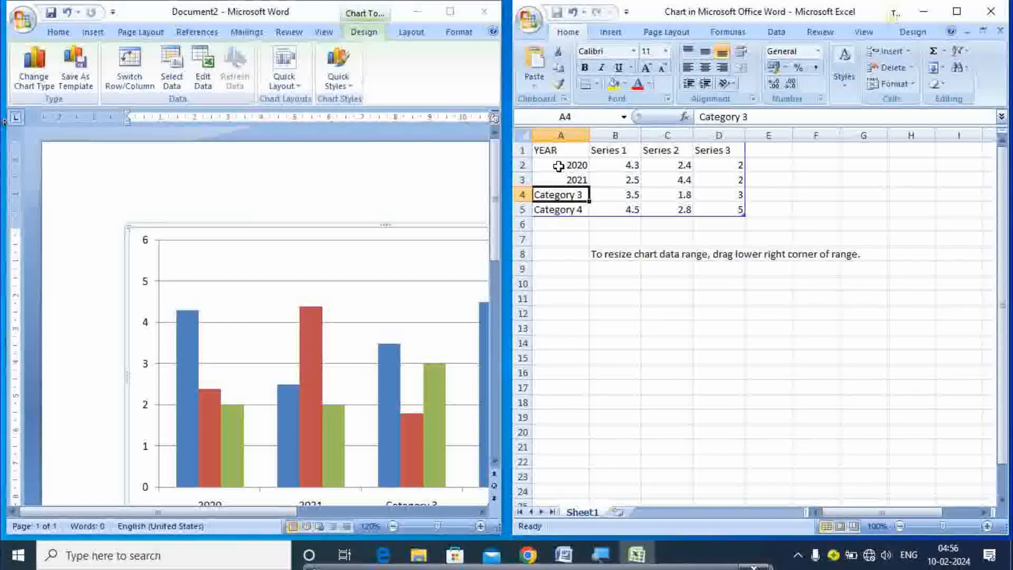
pyautogui.write('2022')
pyautogui.press('Return')
pyautogui.write('2023')
pyautogui.click(565, 175)
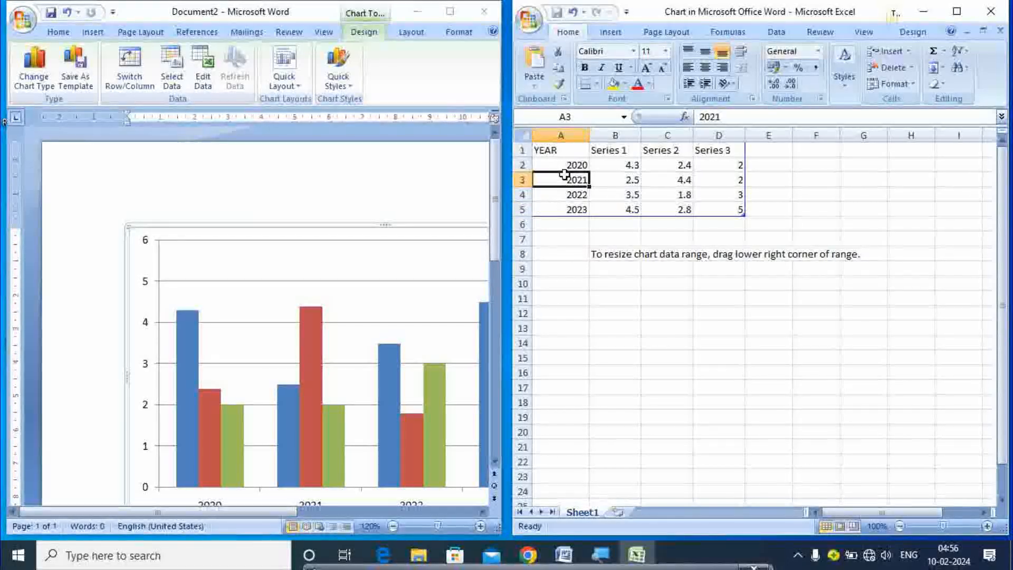
# Name the series USA, INDIA and CHINA in B1:D1, close Excel, and delete the chart
pyautogui.click(602, 151)
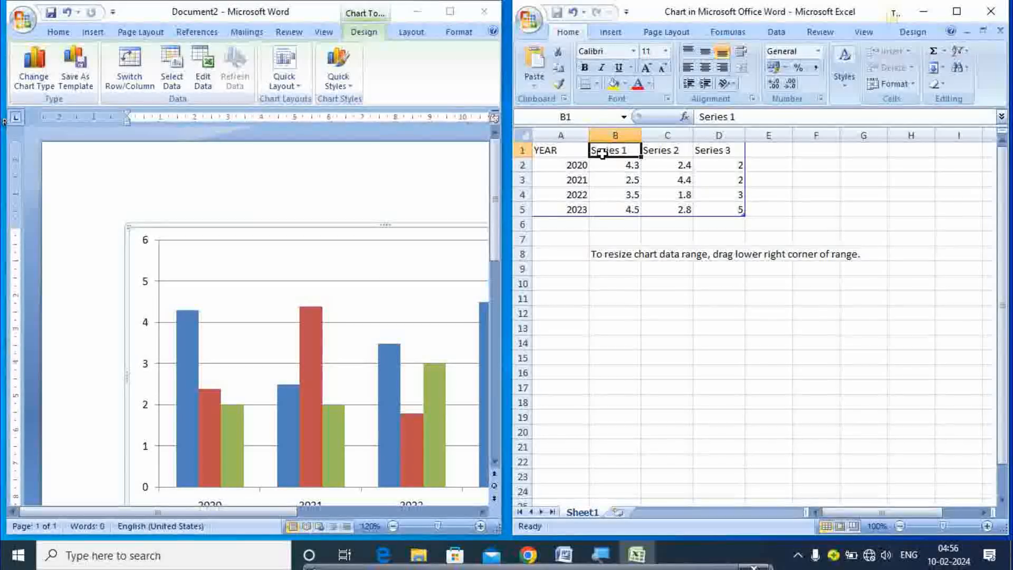
pyautogui.write('SA')
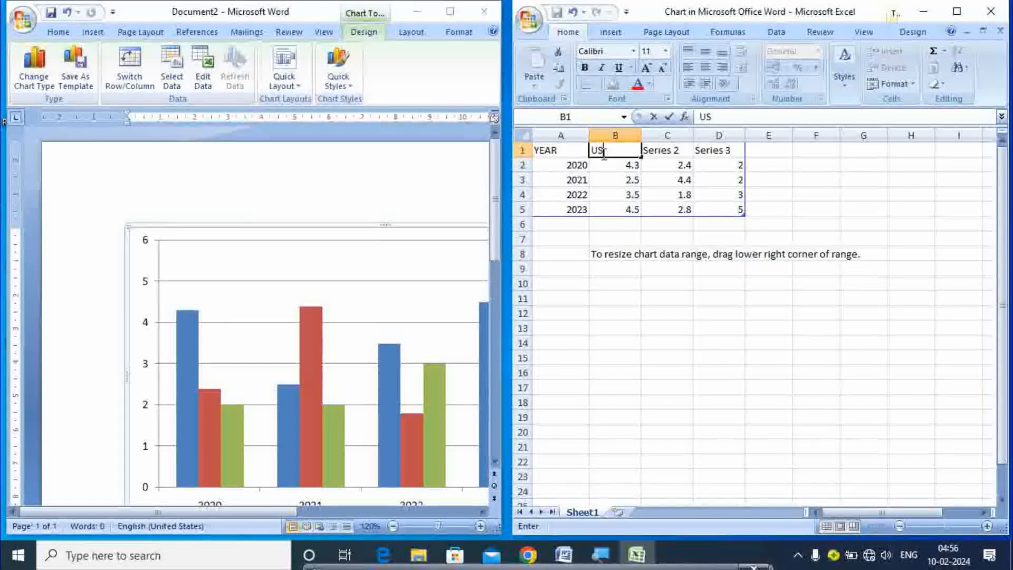
pyautogui.press('Tab')
pyautogui.write('I')
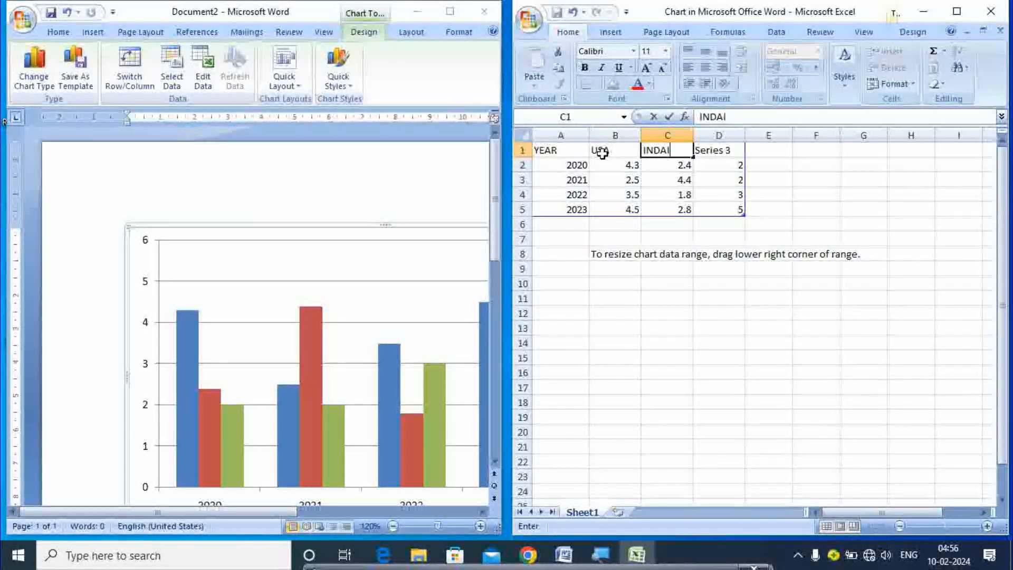
pyautogui.write('NDIA')
pyautogui.press('Tab')
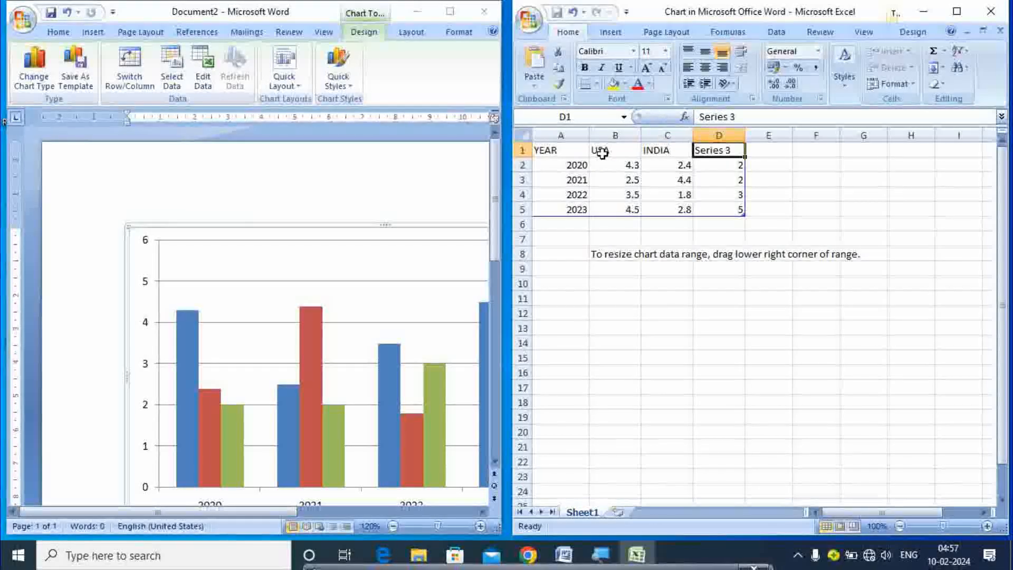
pyautogui.write('CHINA')
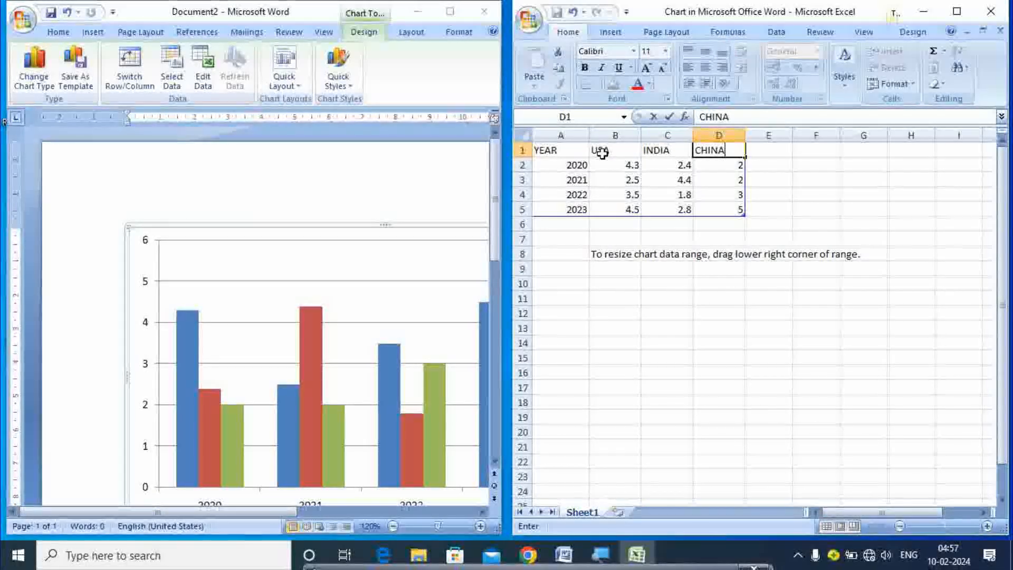
pyautogui.click(607, 241)
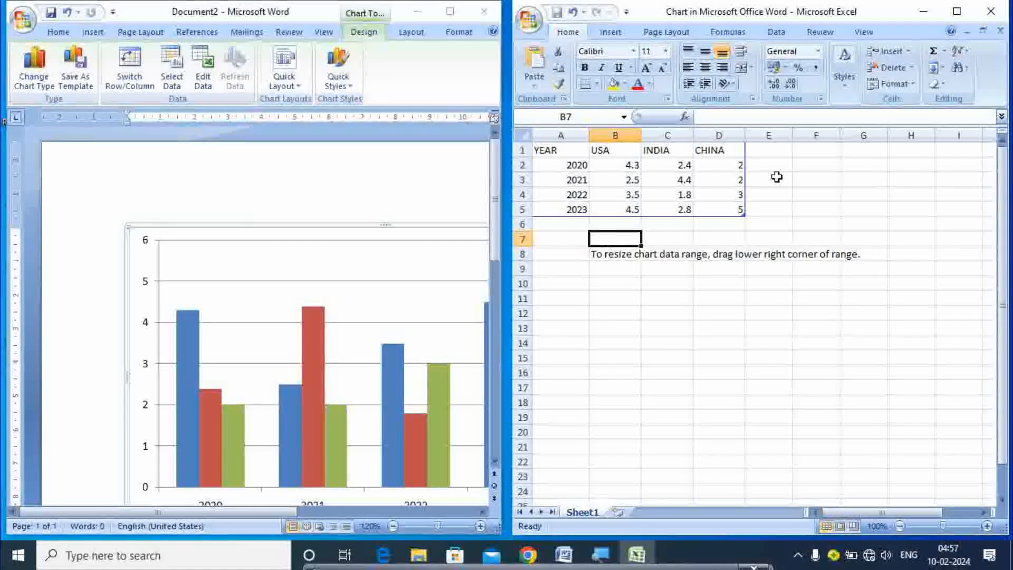
pyautogui.click(990, 11)
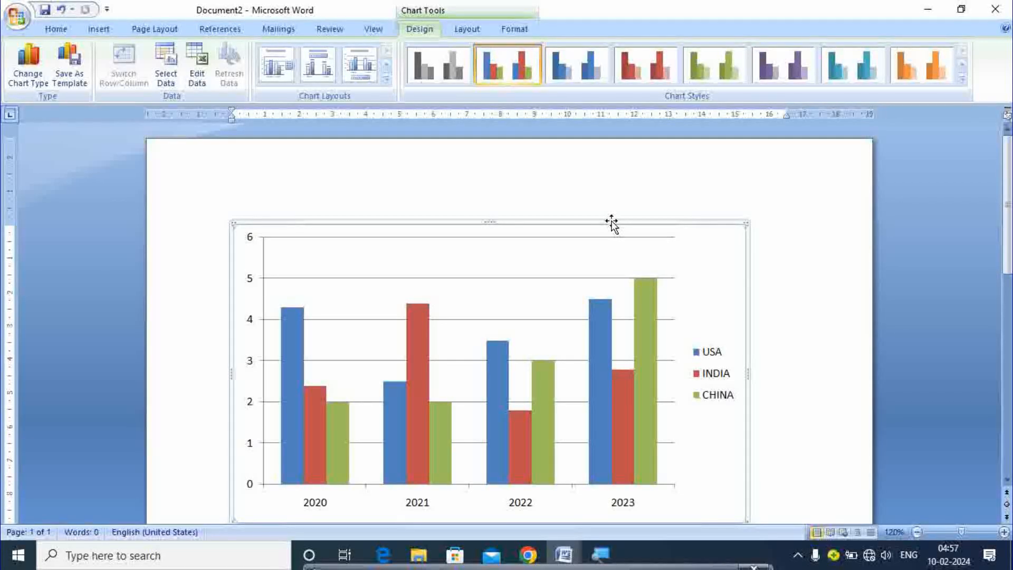
pyautogui.press('Delete')
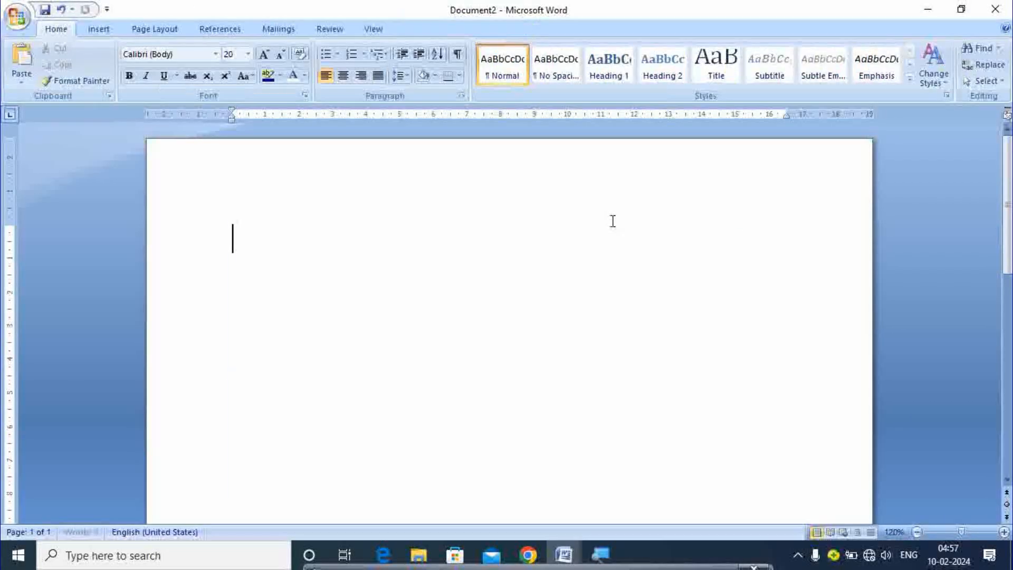
# Type the line JIFJEJWRIFJE on the page, start a new line, and open Insert Hyperlink
pyautogui.click(99, 29)
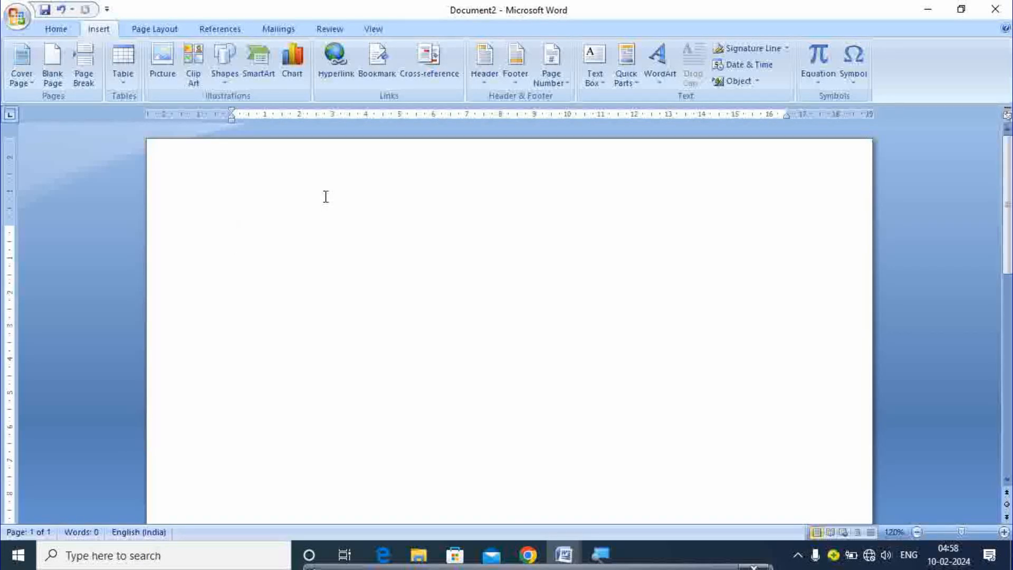
pyautogui.write('JIFJEJWRIFJEI')
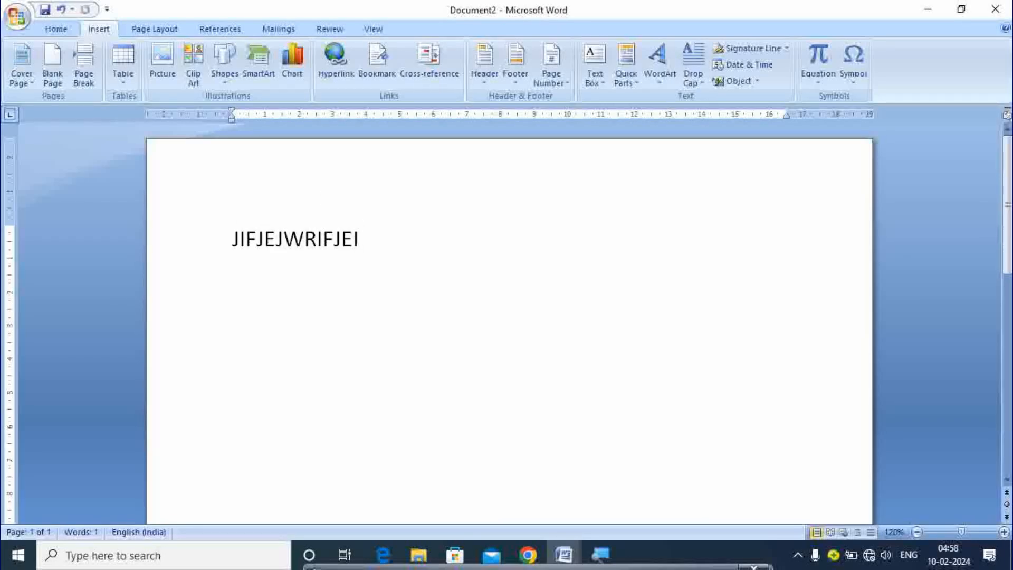
pyautogui.press('Return')
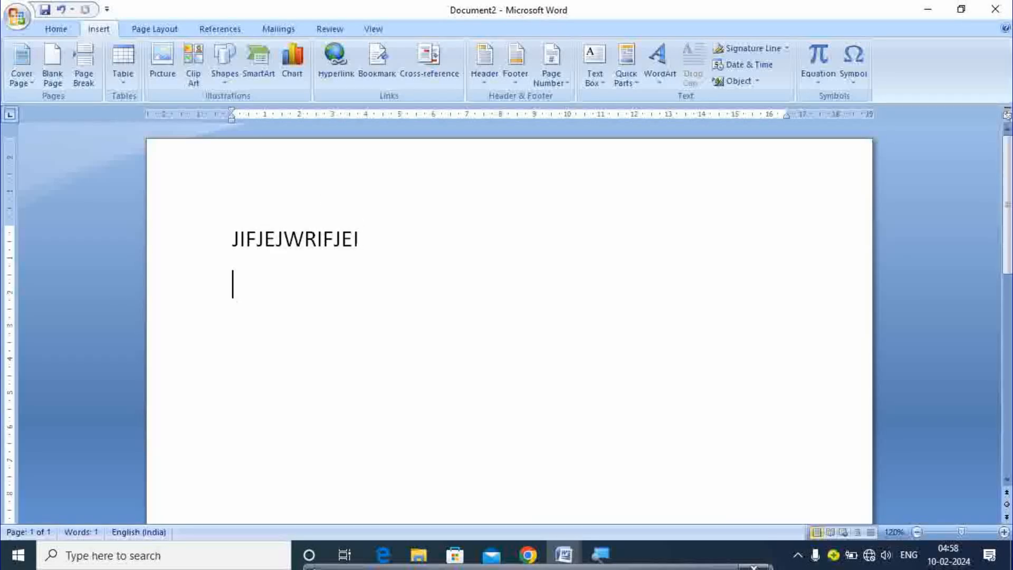
pyautogui.click(346, 80)
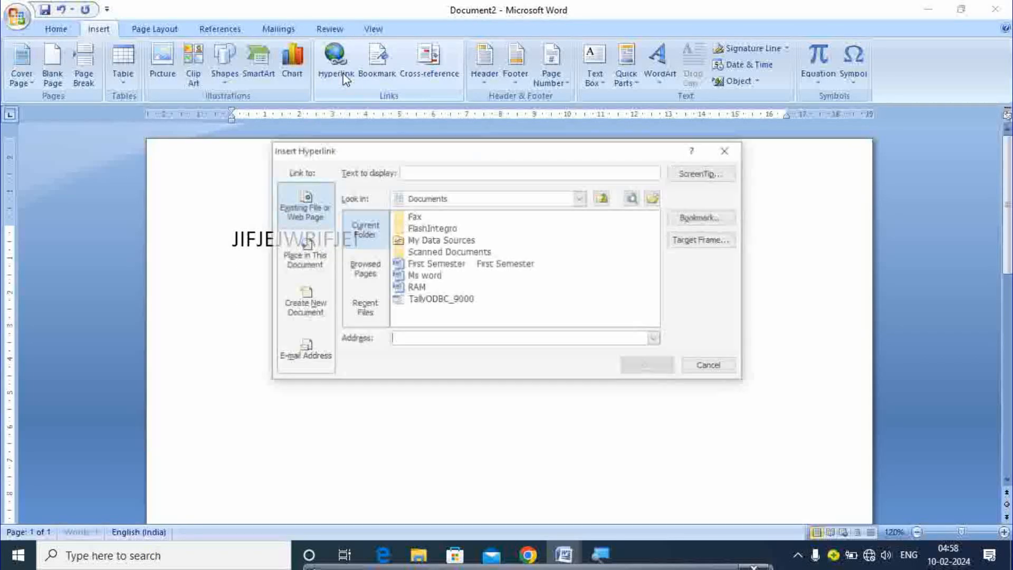
# Insert a hyperlink to Ms word.docx below the text and Ctrl+click it to follow
pyautogui.click(426, 276)
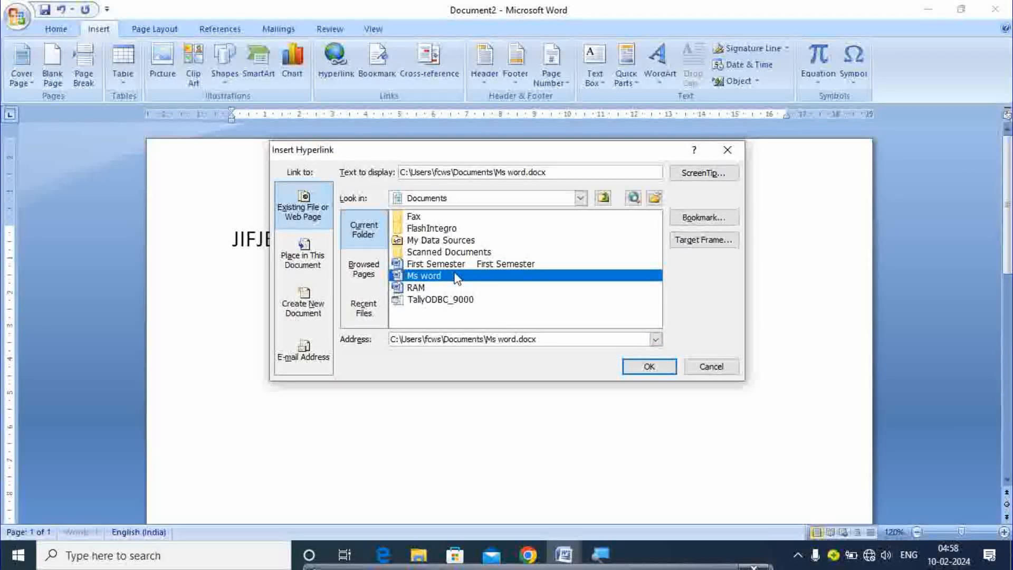
pyautogui.click(629, 368)
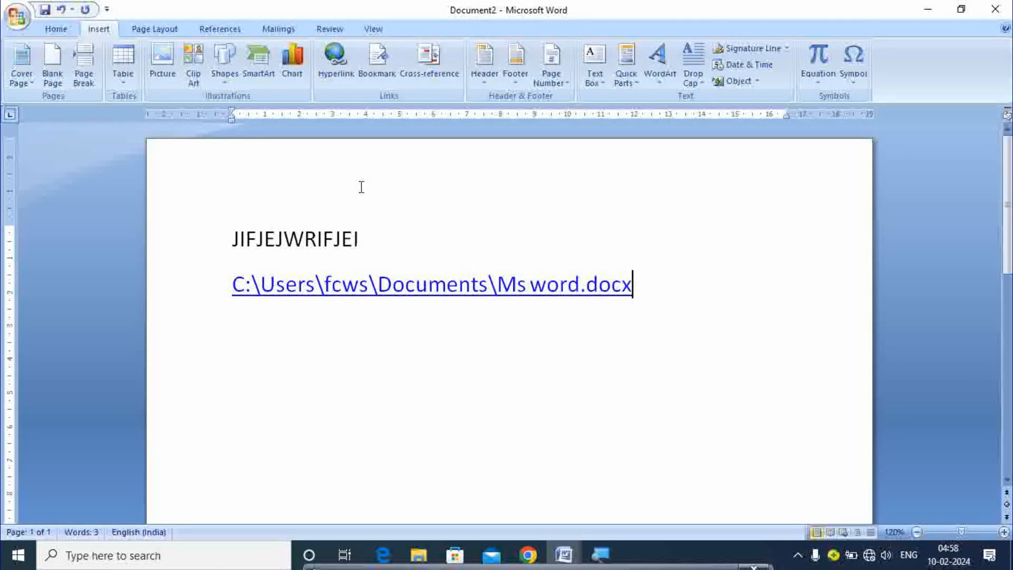
pyautogui.keyDown('ctrl'); pyautogui.click(396, 292); pyautogui.keyUp('ctrl')
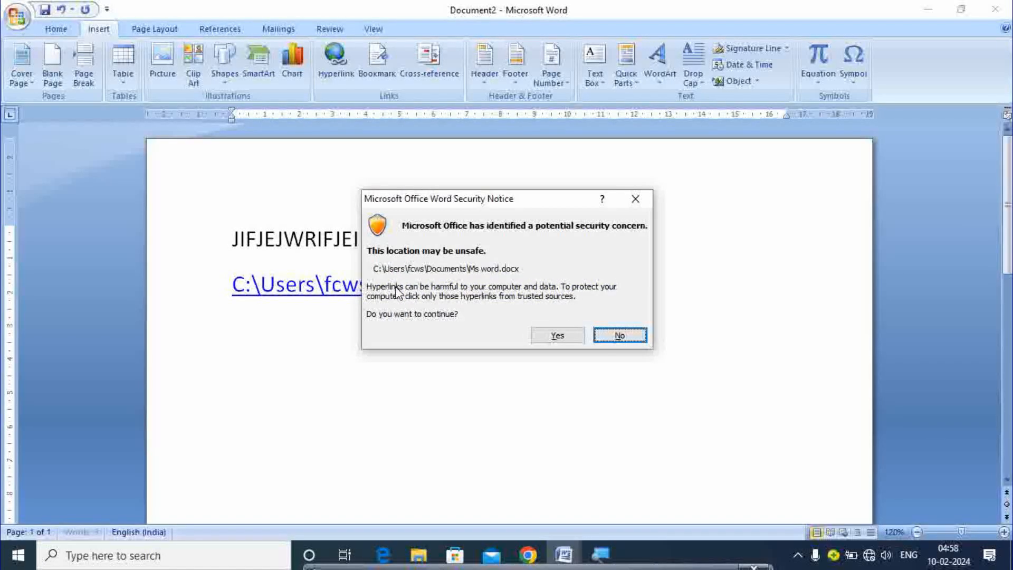
# Accept the security notice, enter the password to open Ms word, then close it
pyautogui.click(551, 335)
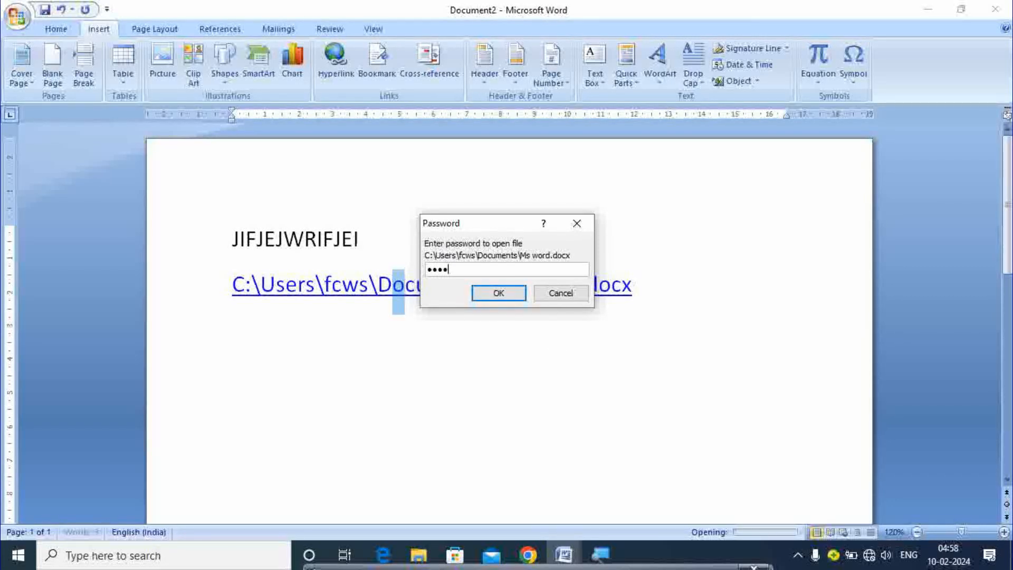
pyautogui.press('Return')
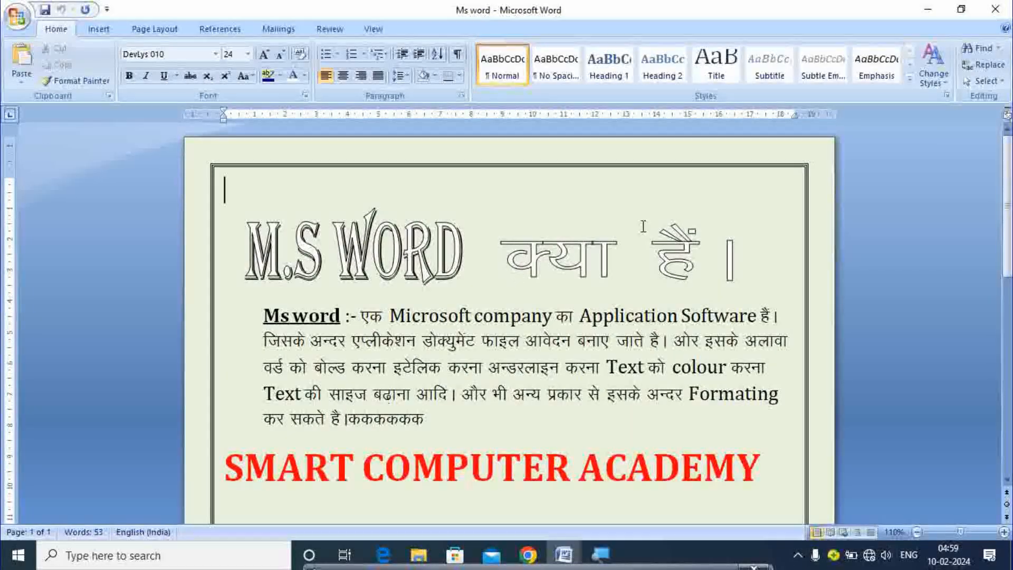
pyautogui.click(996, 9)
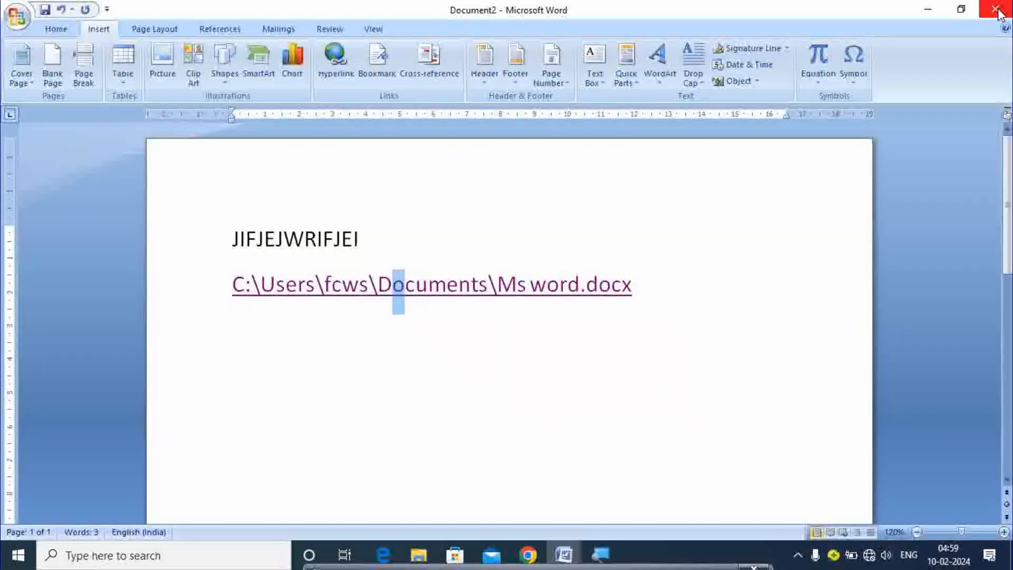
# Select the filler line and the Ms word hyperlink together and delete them
pyautogui.click(652, 288)
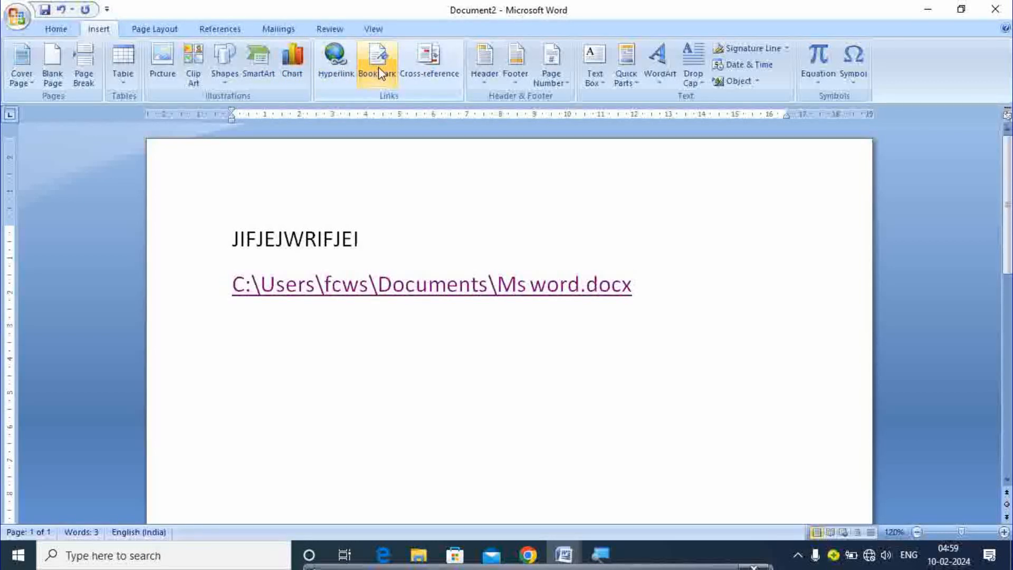
pyautogui.moveTo(225, 221); pyautogui.dragTo(628, 324)
pyautogui.press('Delete')
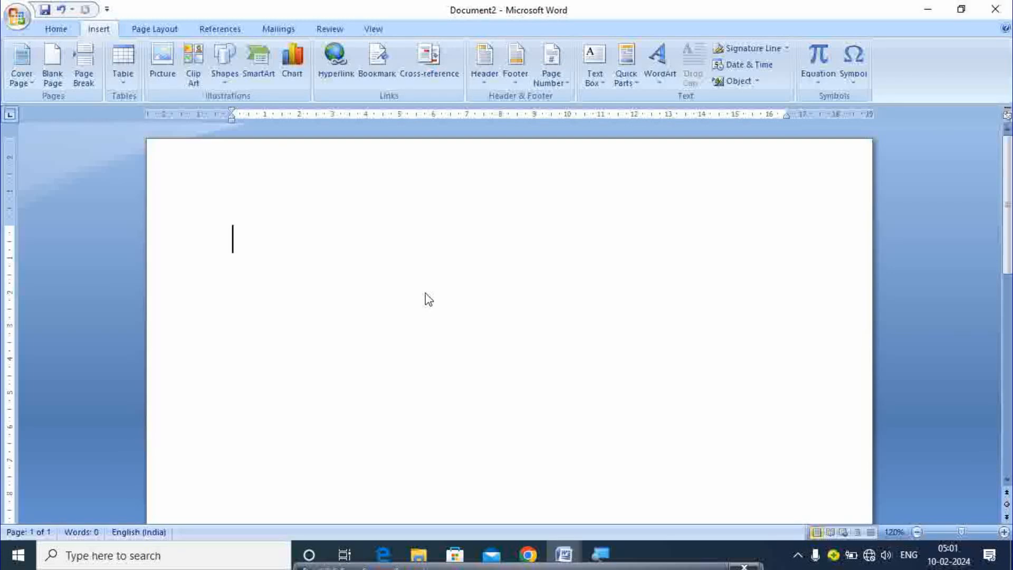
# Reopen Ms word from Recent Documents with its password and place the cursor before 'Text'
pyautogui.click(17, 18)
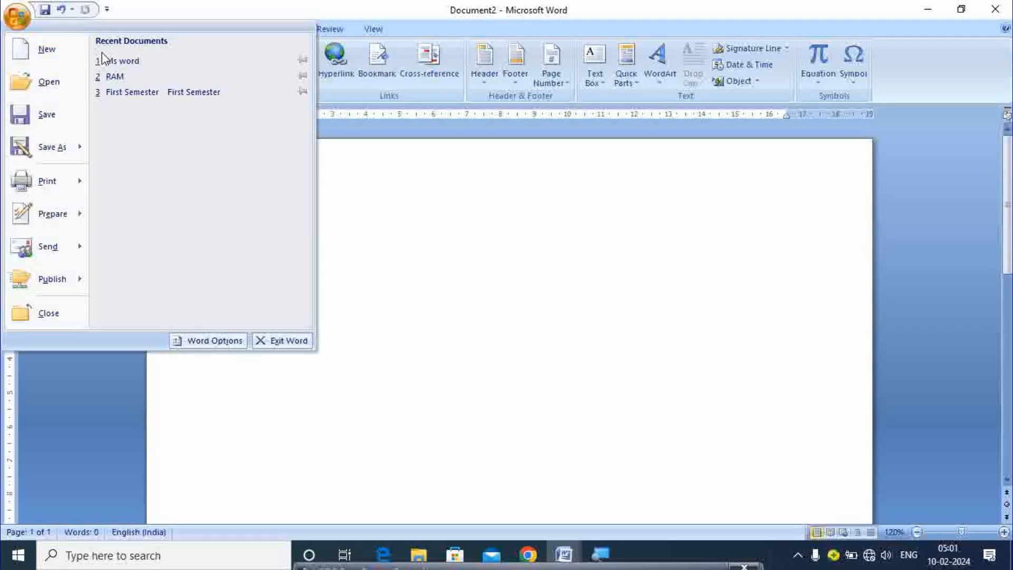
pyautogui.click(124, 61)
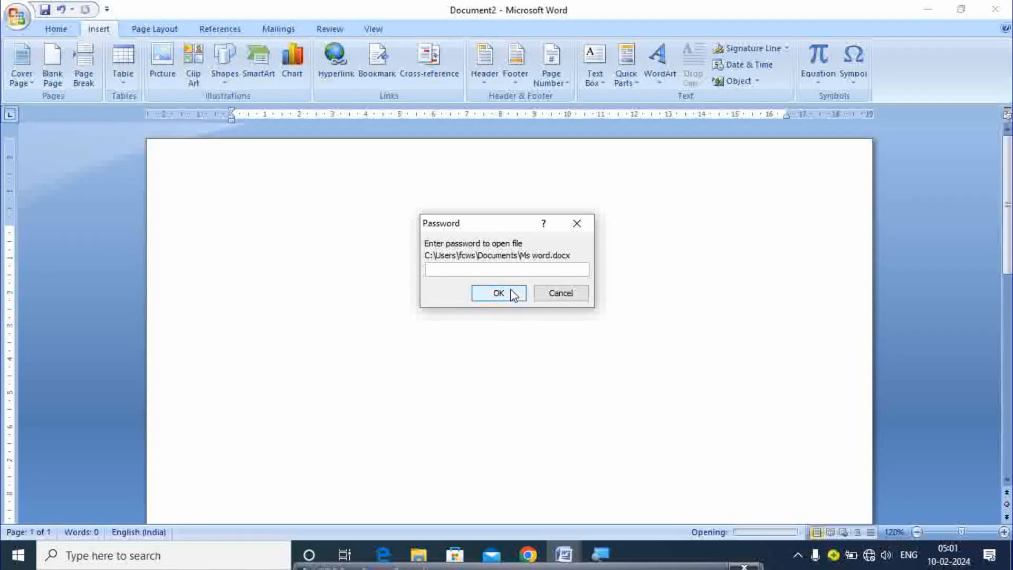
pyautogui.write('••••')
pyautogui.press('Return')
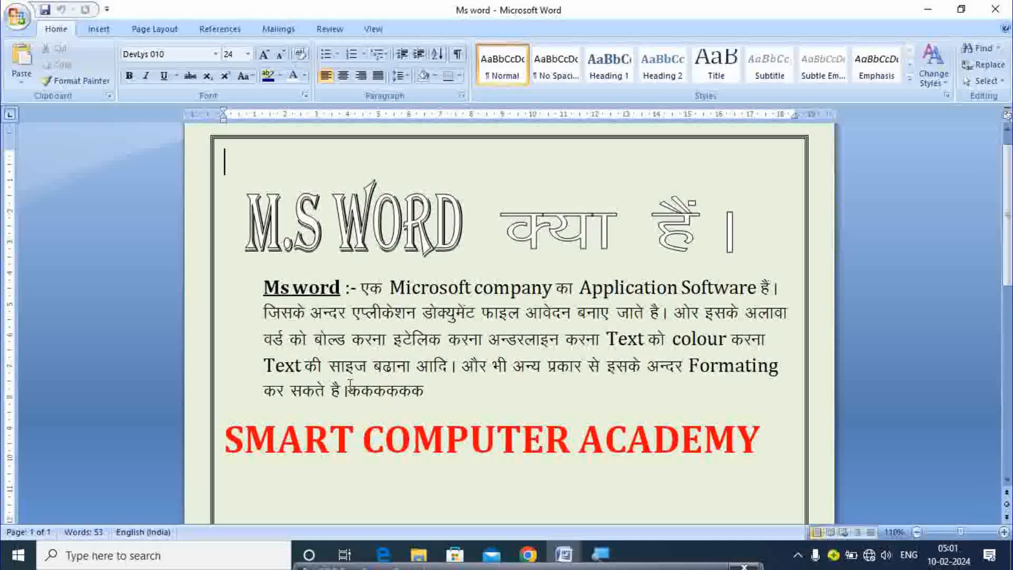
pyautogui.click(263, 365)
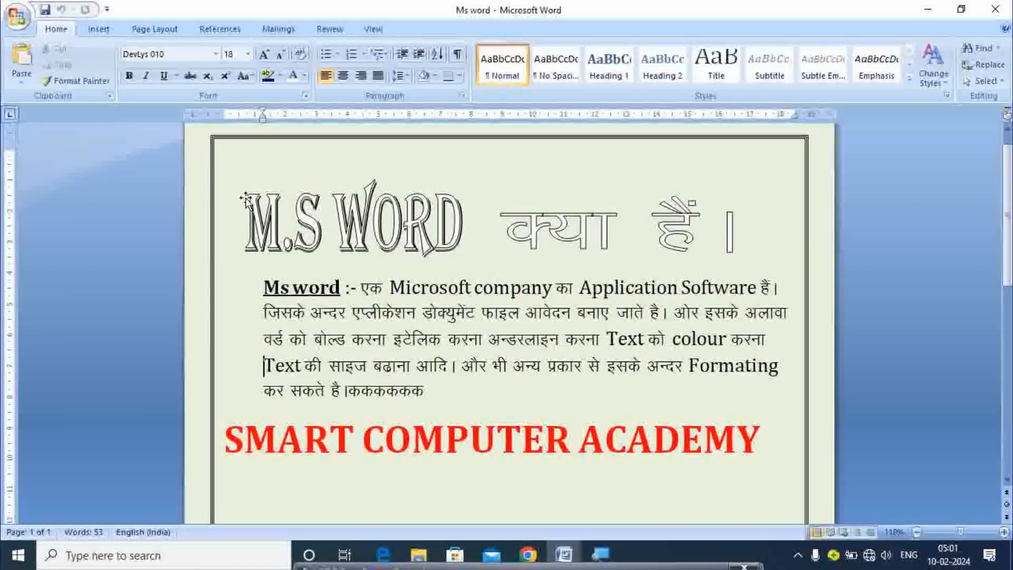
pyautogui.click(97, 29)
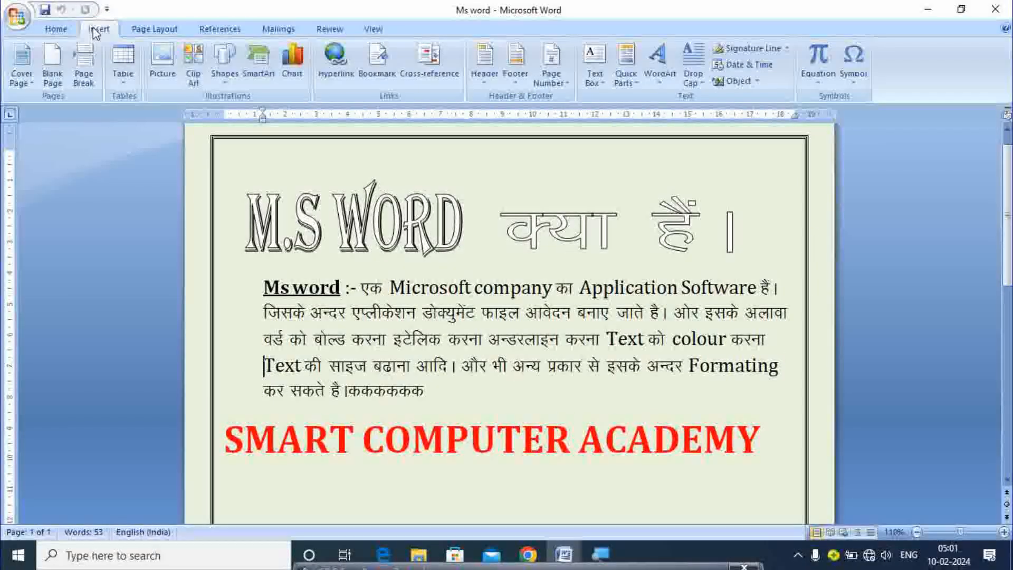
# Add a bookmark named TEXT at the insertion point before the 'Text की साइज' line
pyautogui.click(378, 58)
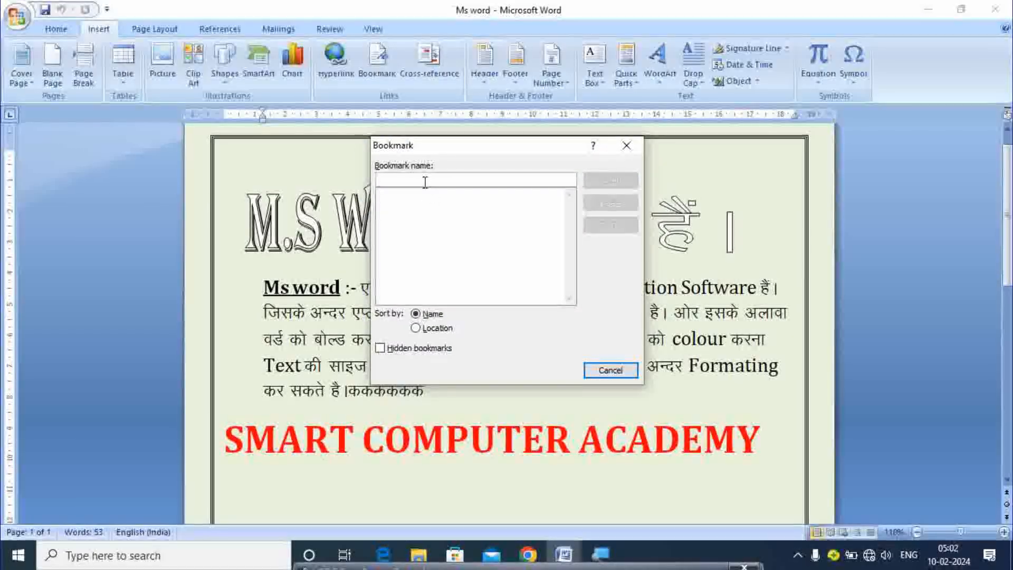
pyautogui.write('TEXT')
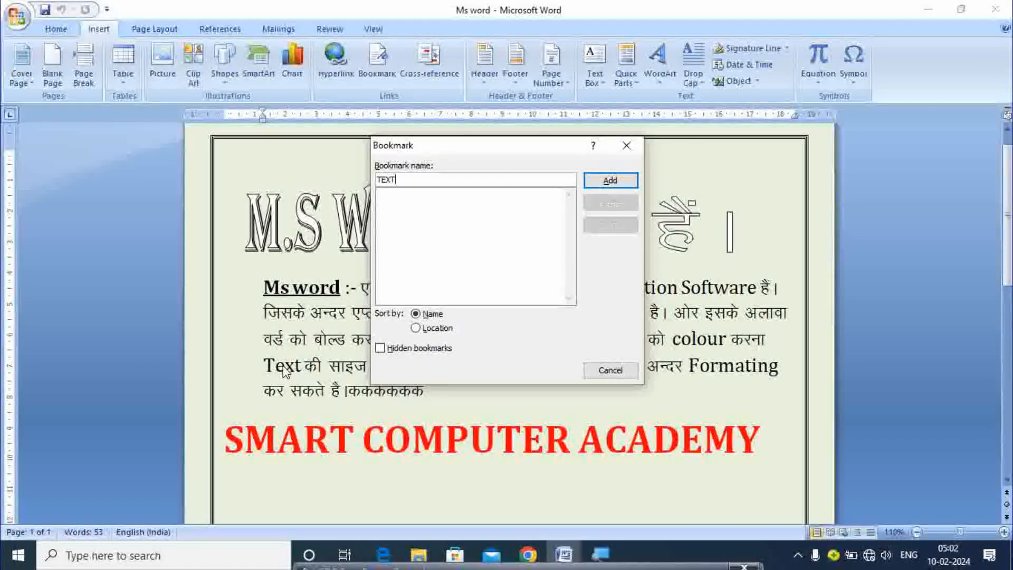
pyautogui.click(610, 186)
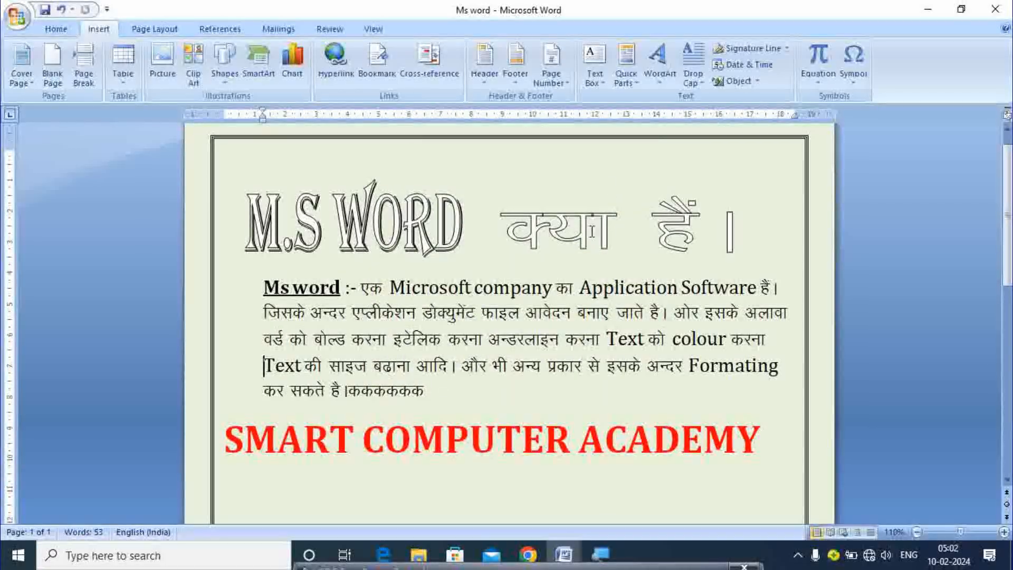
# Close Ms word without saving, then reopen it from recent documents using its password
pyautogui.click(996, 9)
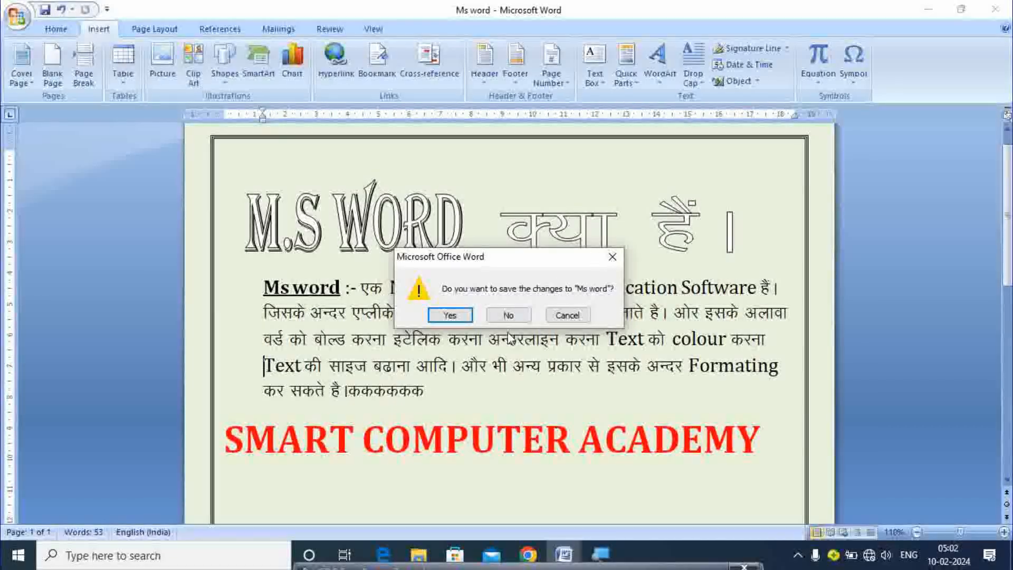
pyautogui.click(508, 315)
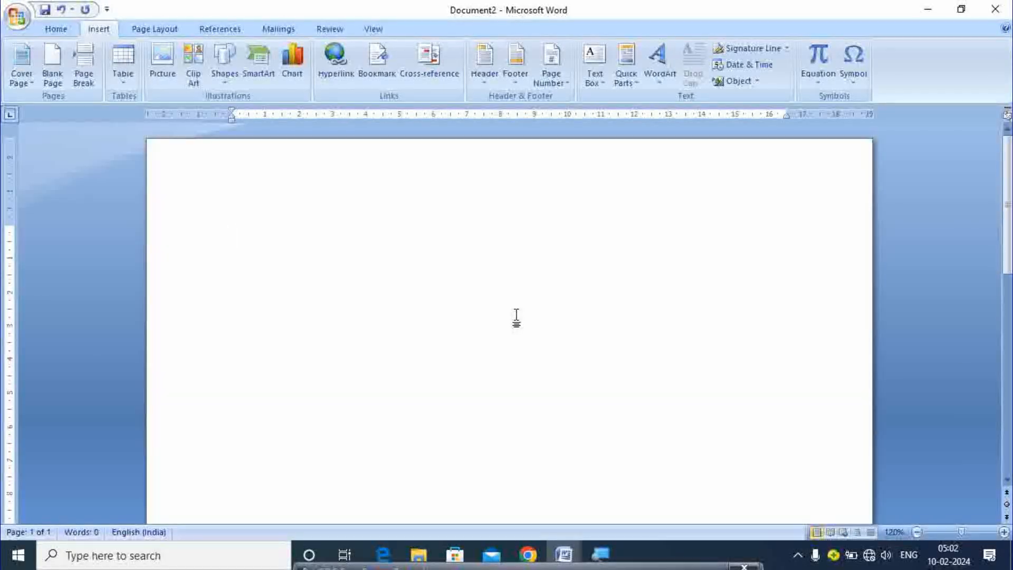
pyautogui.click(20, 15)
pyautogui.click(109, 65)
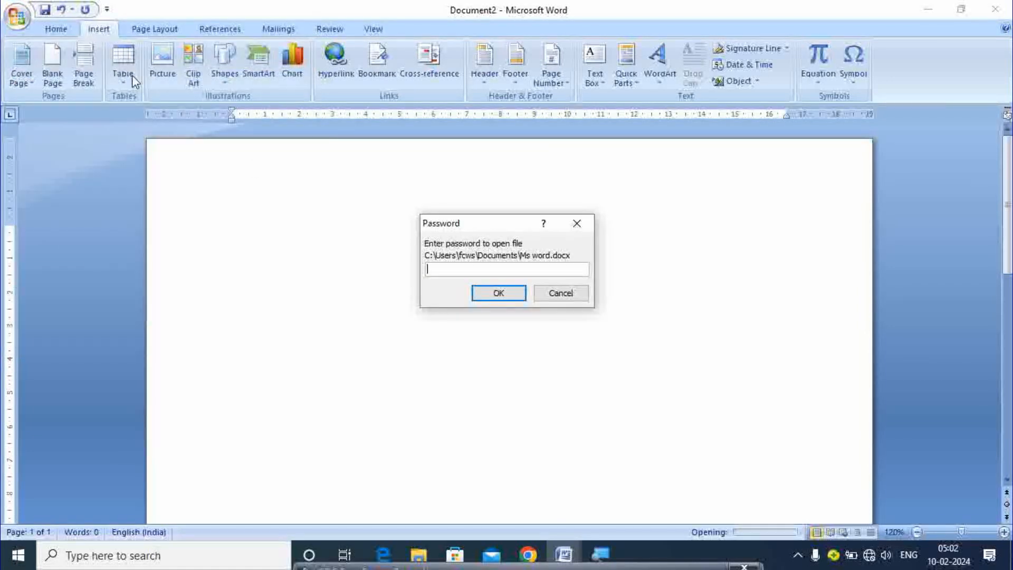
pyautogui.write('123')
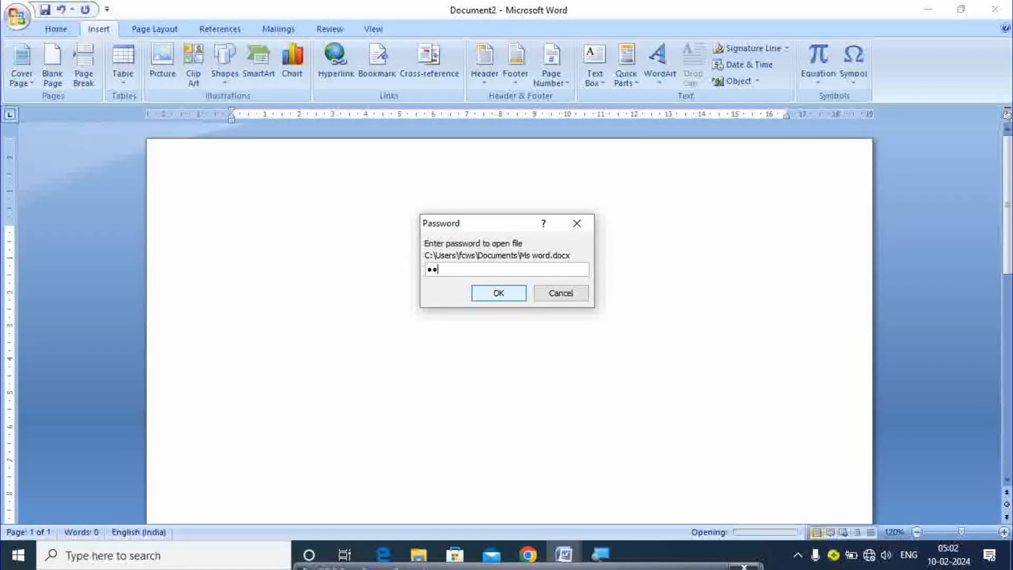
pyautogui.write('4')
pyautogui.press('Return')
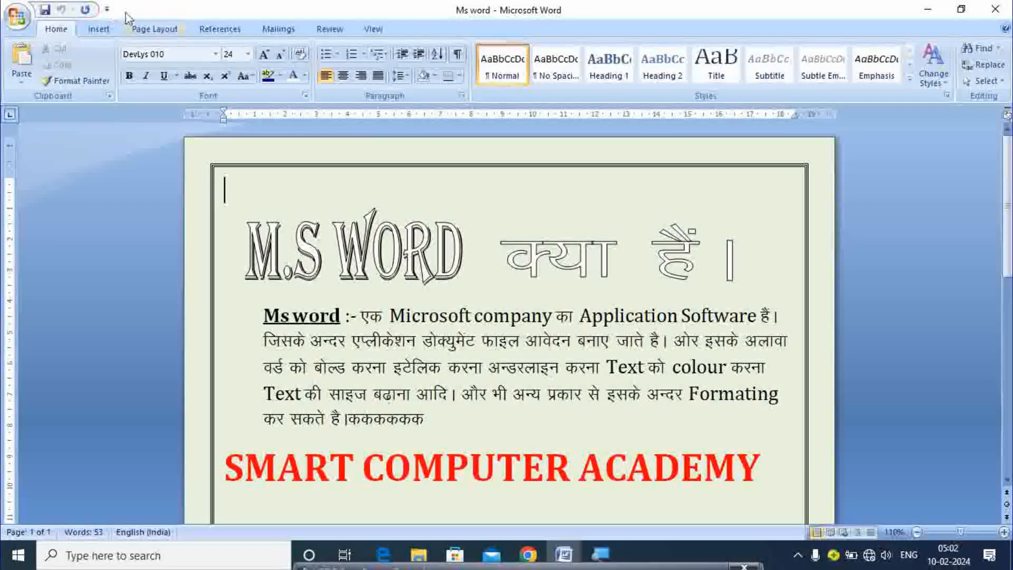
pyautogui.click(100, 30)
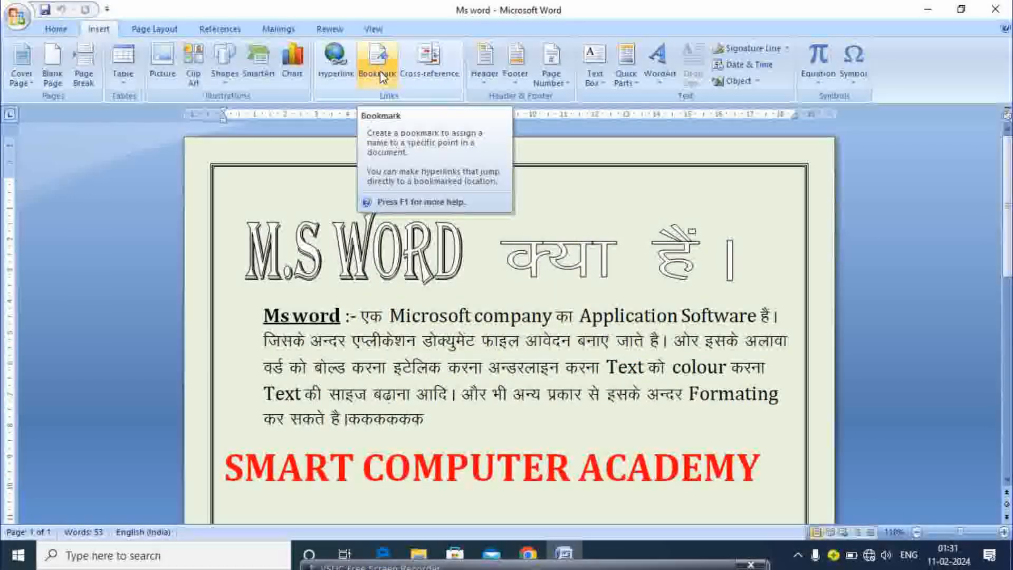
# Use the Bookmark dialog to go to the Text bookmark
pyautogui.click(379, 66)
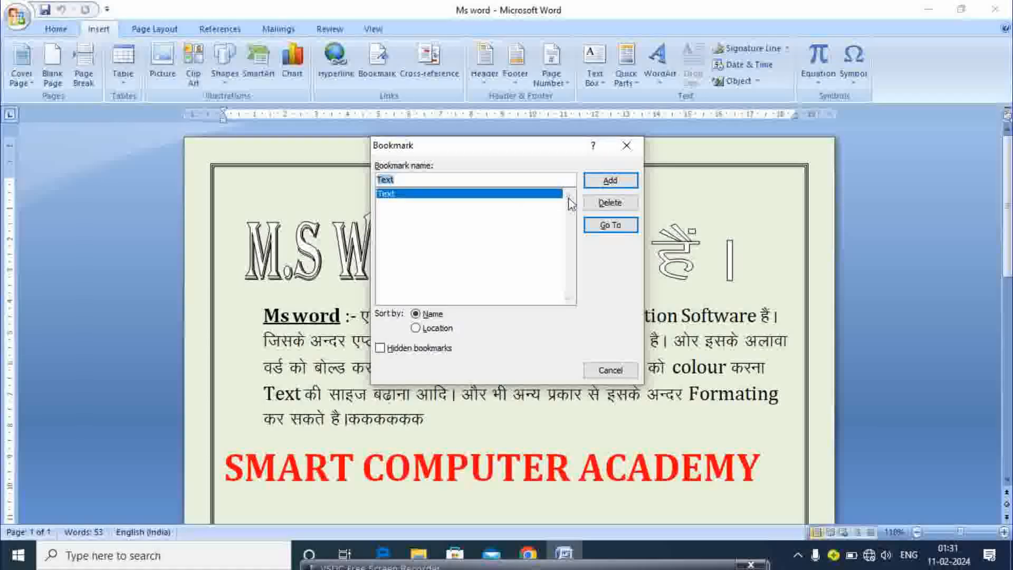
pyautogui.click(608, 226)
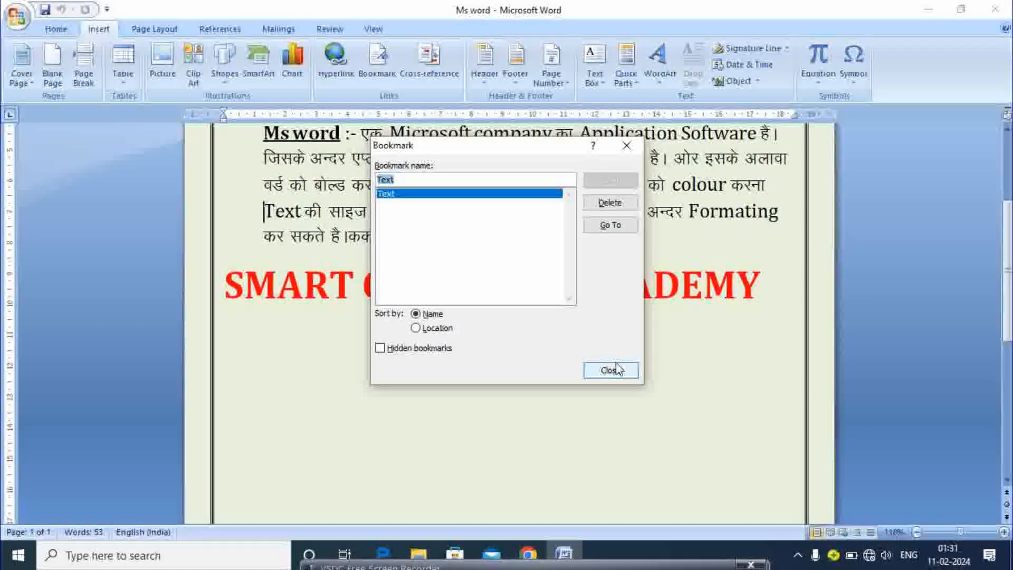
pyautogui.click(610, 371)
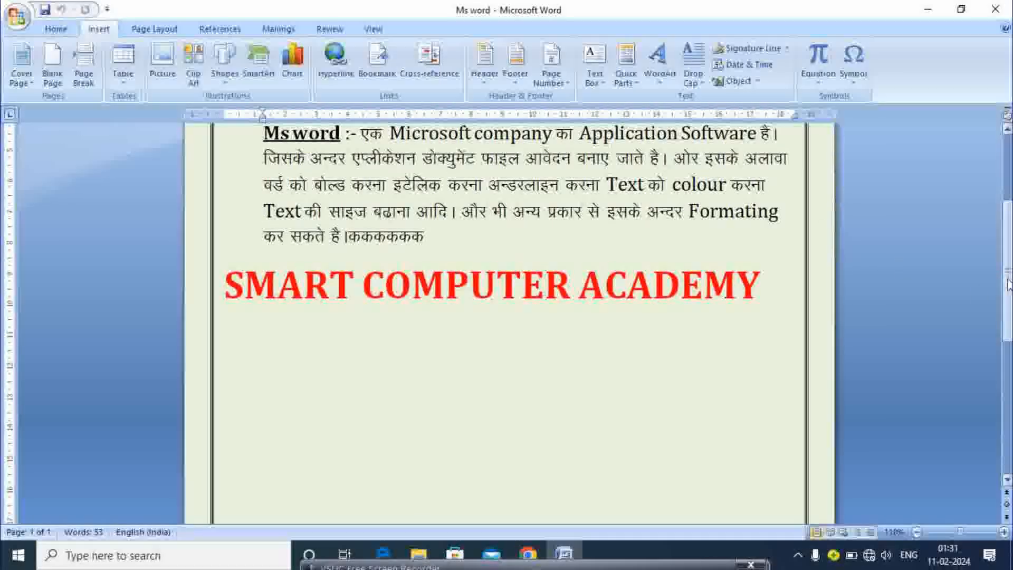
# From beside the title, jump to the Text bookmark again and close the dialog
pyautogui.scroll(3, 915, 227)
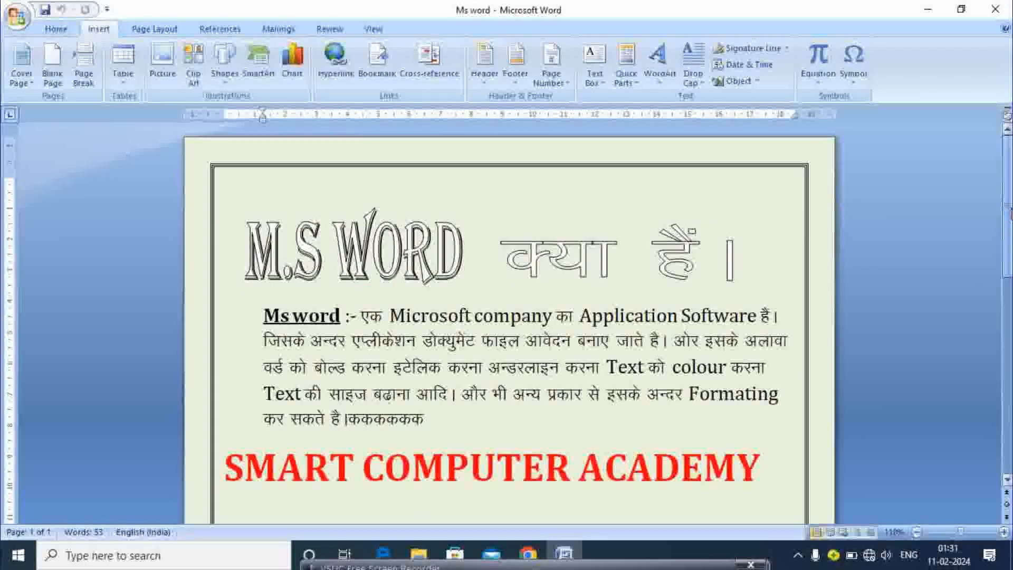
pyautogui.click(258, 299)
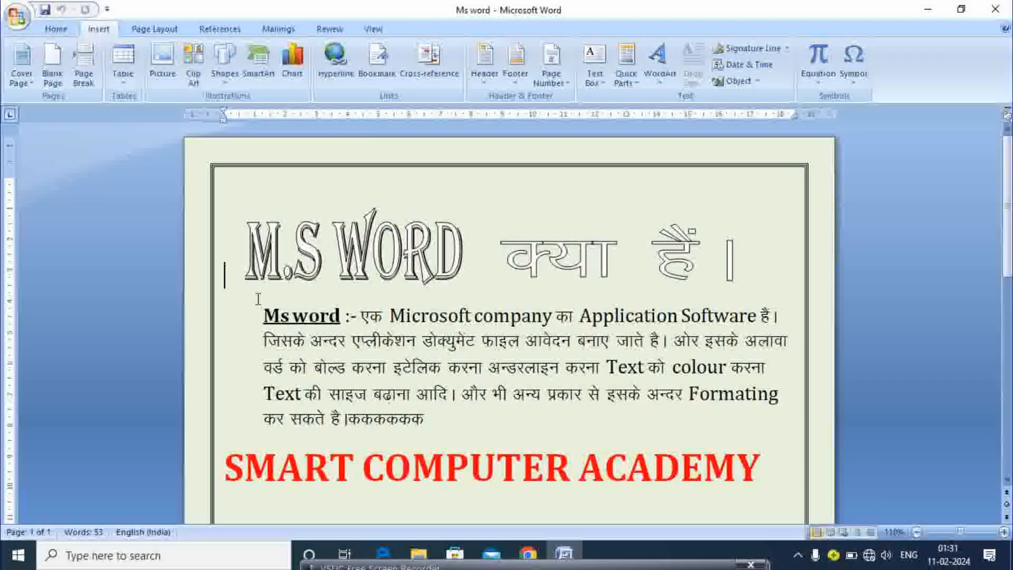
pyautogui.click(390, 77)
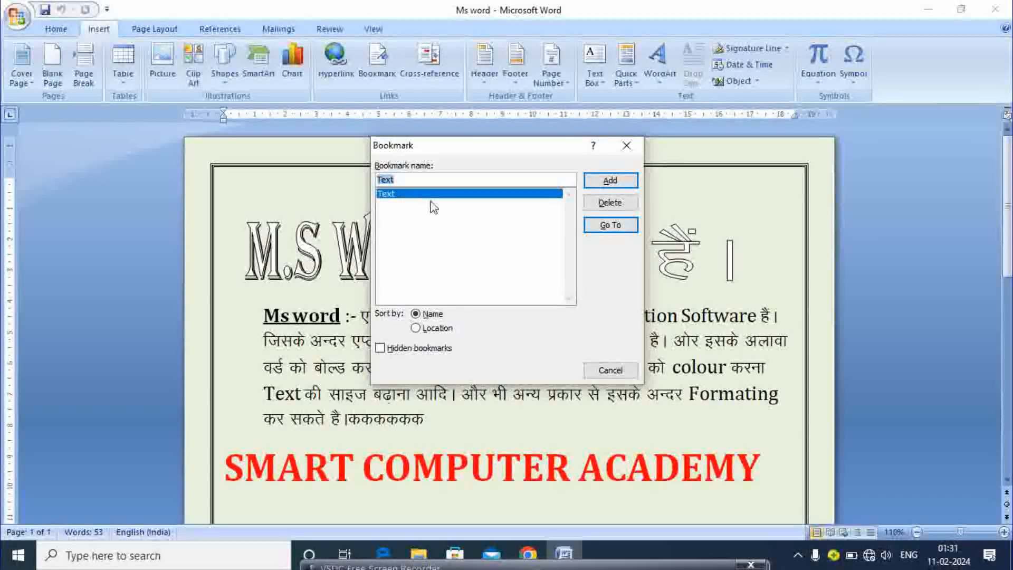
pyautogui.click(611, 226)
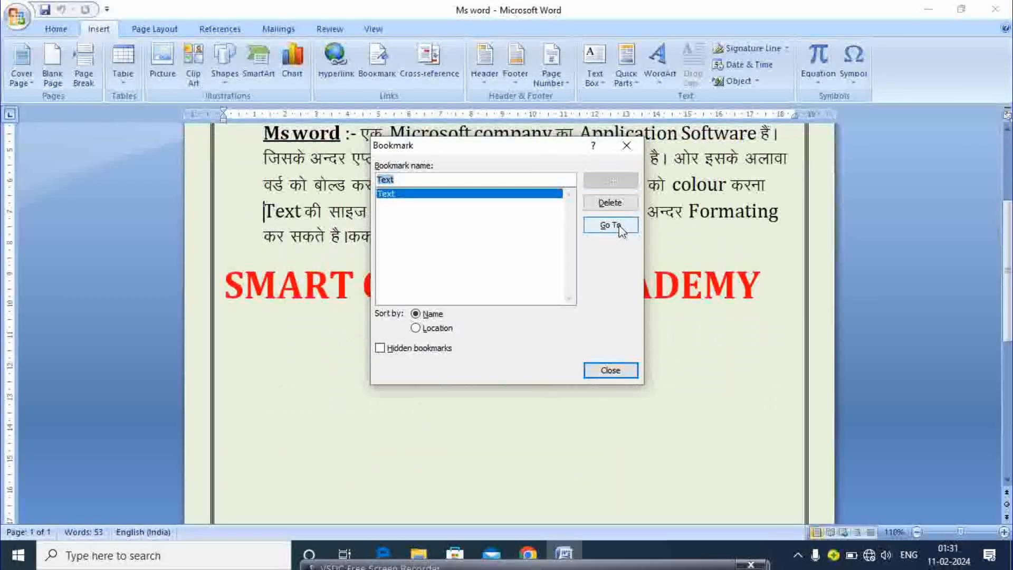
pyautogui.click(602, 375)
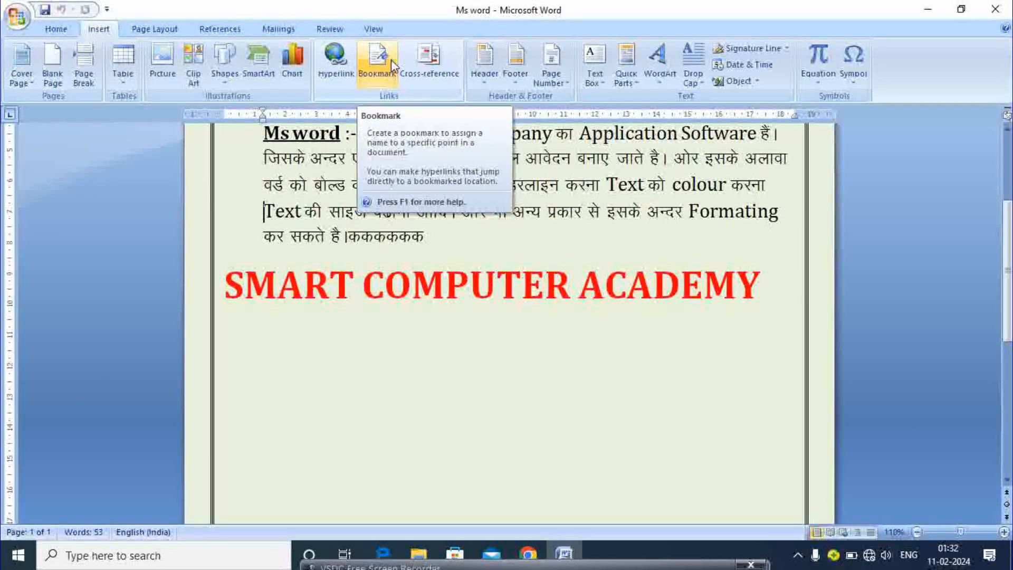
# Insert a Bookmark cross-reference showing the bookmark text of Text, then close the dialog
pyautogui.click(428, 59)
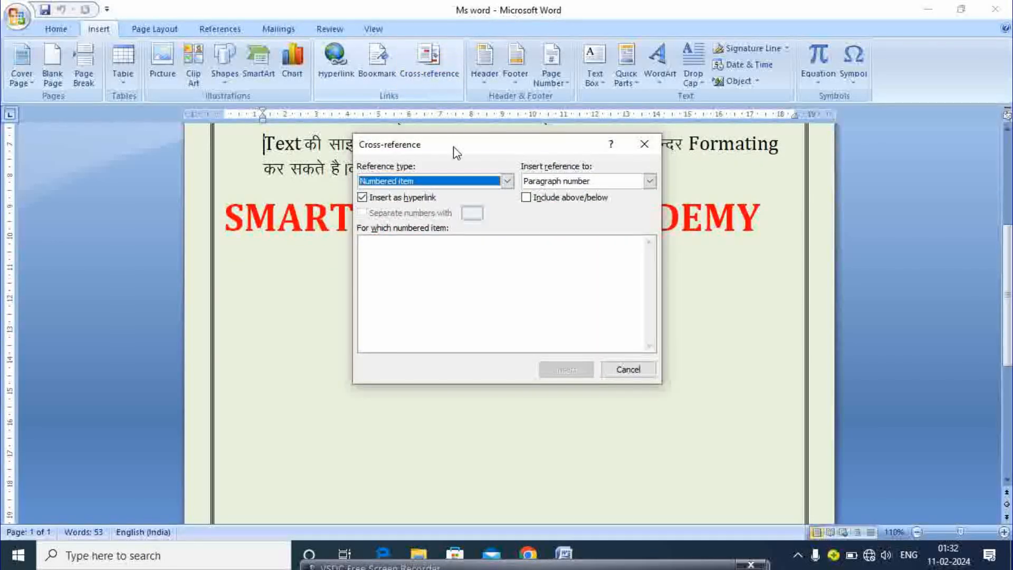
pyautogui.click(543, 181)
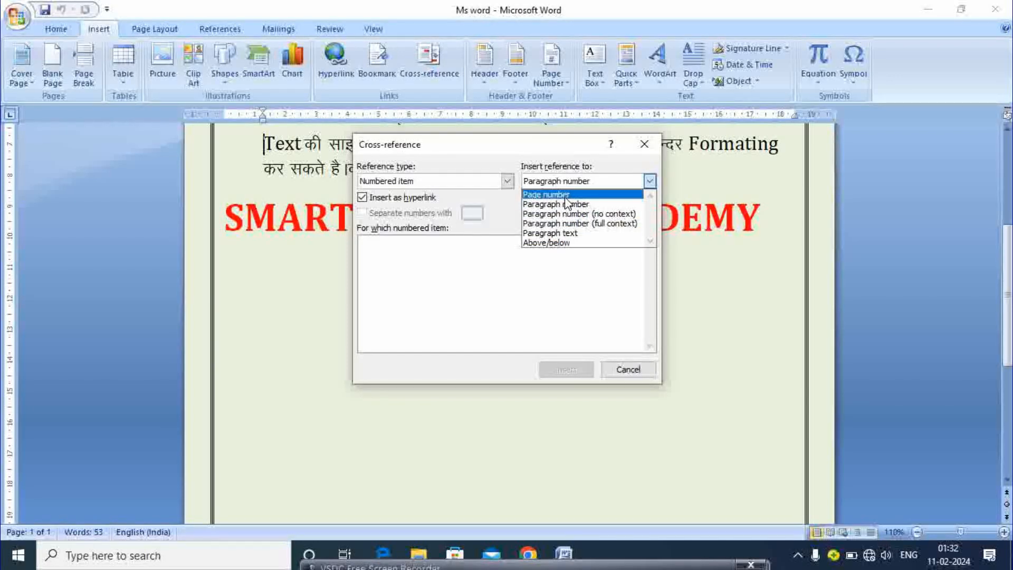
pyautogui.click(486, 182)
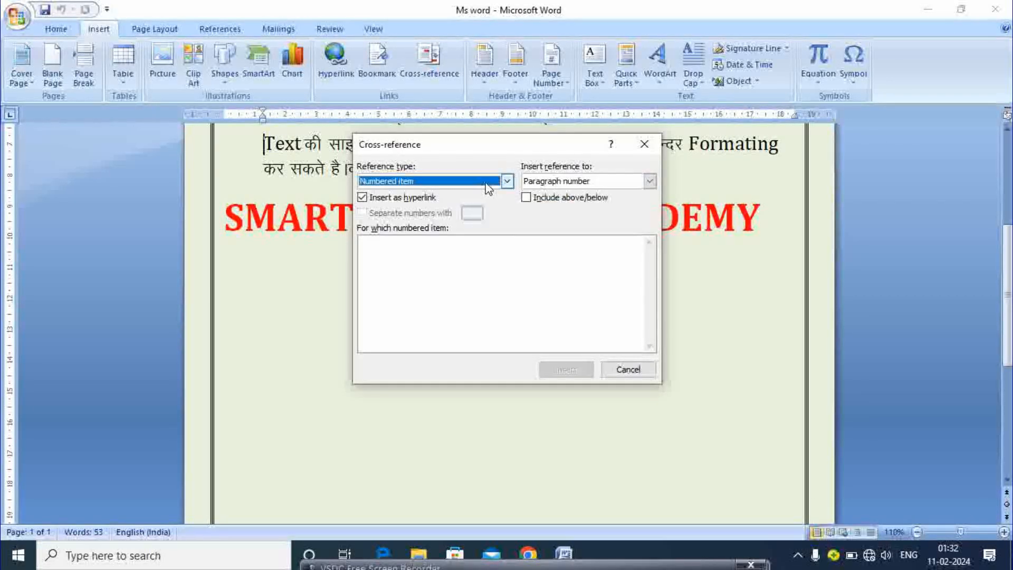
pyautogui.click(480, 183)
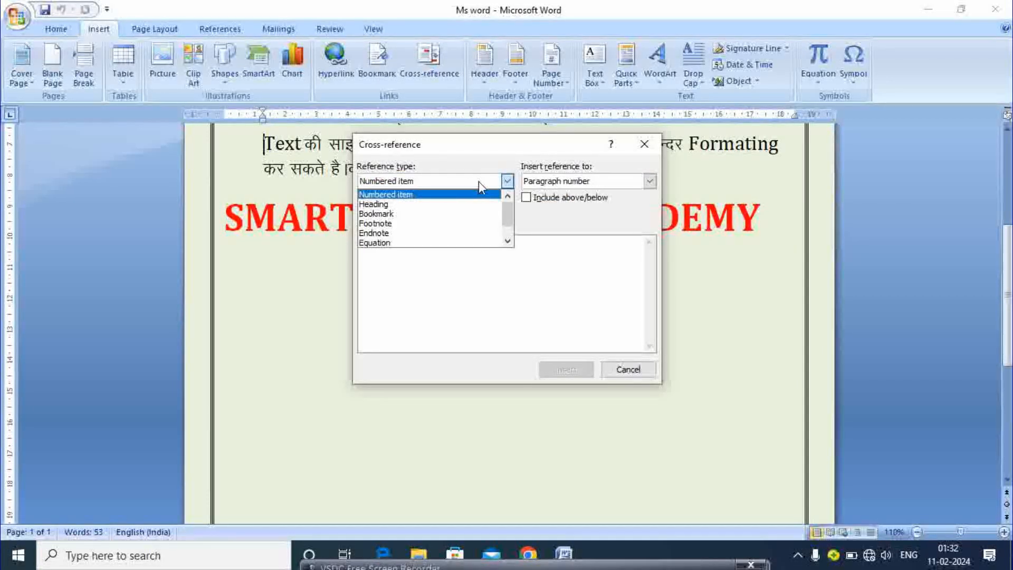
pyautogui.click(422, 214)
pyautogui.click(540, 177)
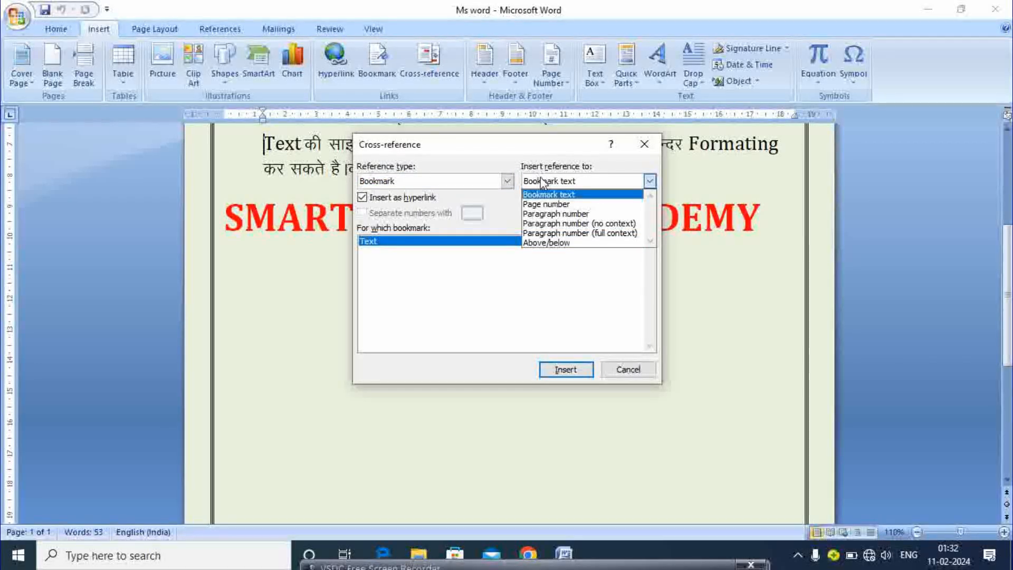
pyautogui.click(546, 195)
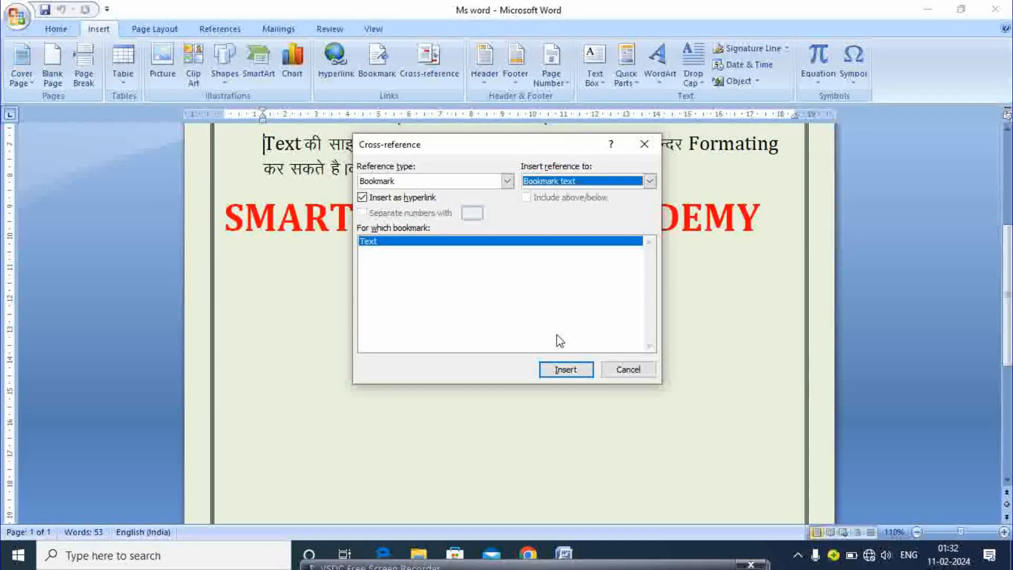
pyautogui.click(565, 370)
pyautogui.click(644, 144)
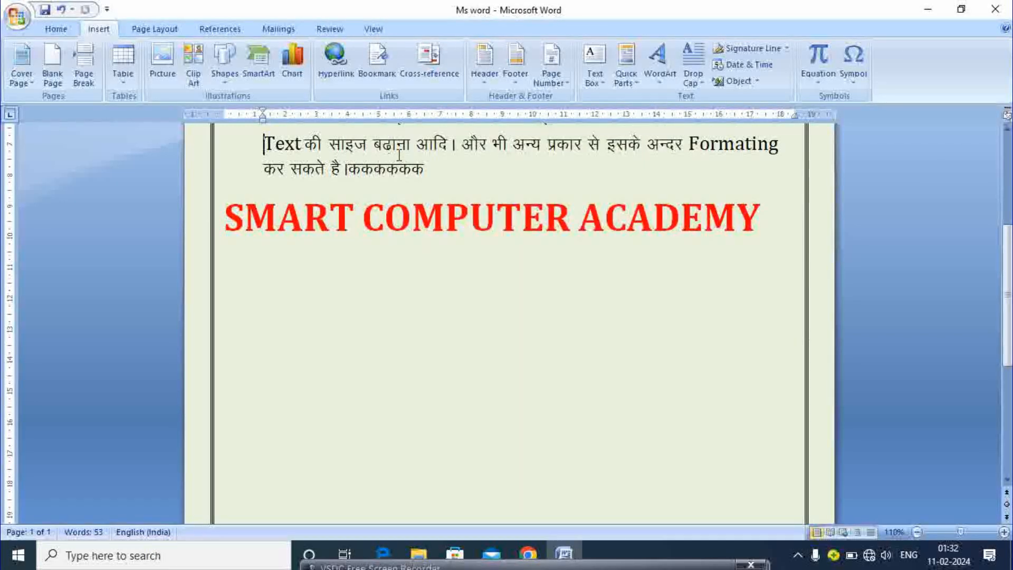
# Add a blank header, replace its placeholder with 'dca', and return to the body
pyautogui.click(492, 70)
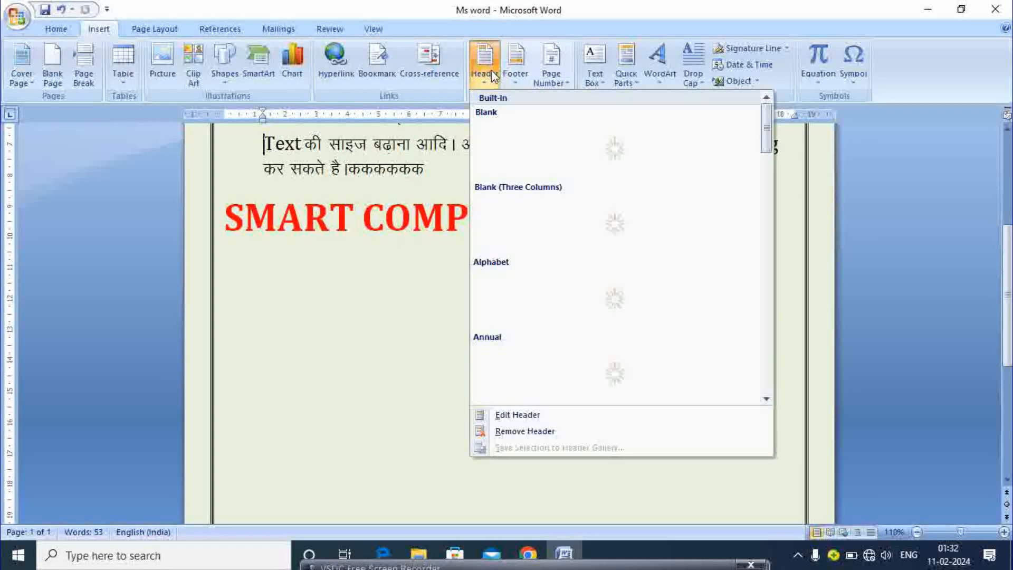
pyautogui.click(519, 156)
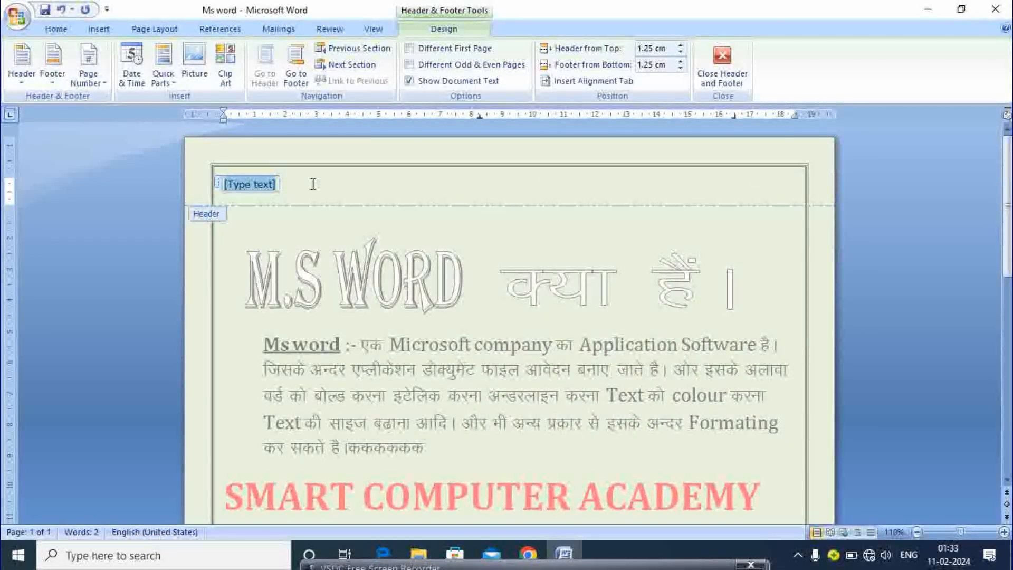
pyautogui.press('Delete')
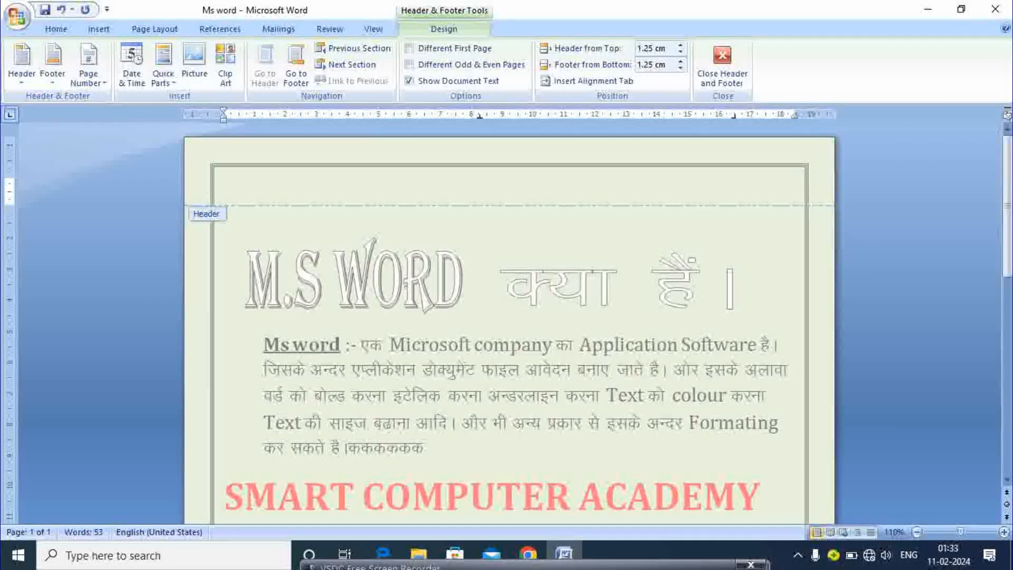
pyautogui.write('dca')
pyautogui.doubleClick(246, 252)
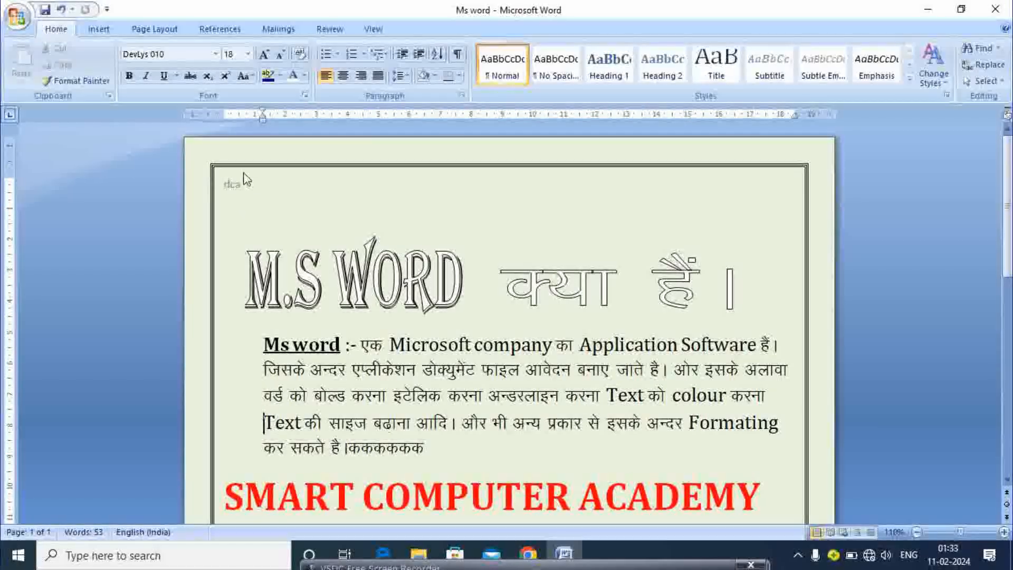
# Remove 'dca' from the header so it is empty, then close header editing
pyautogui.doubleClick(256, 182)
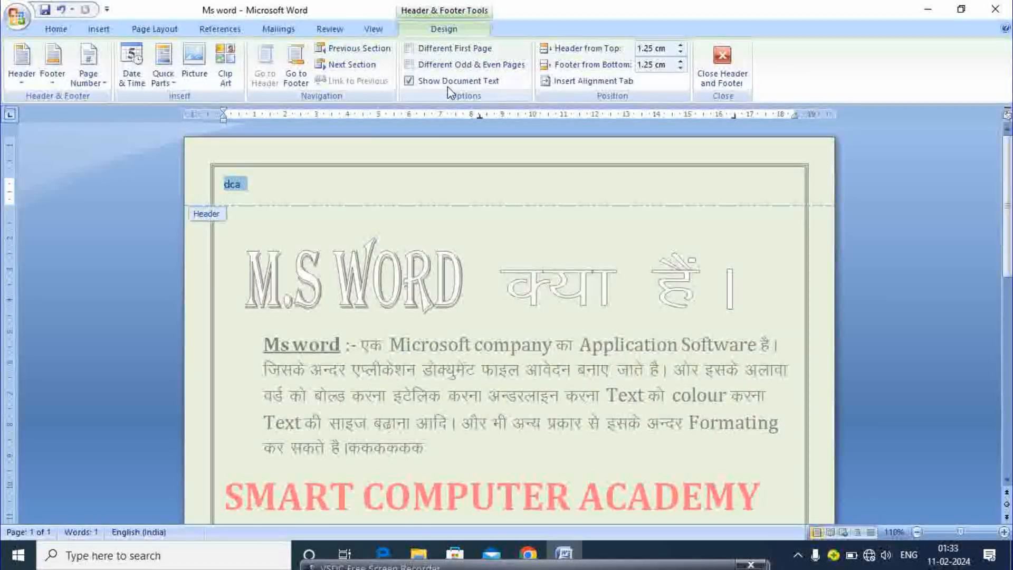
pyautogui.press('Delete')
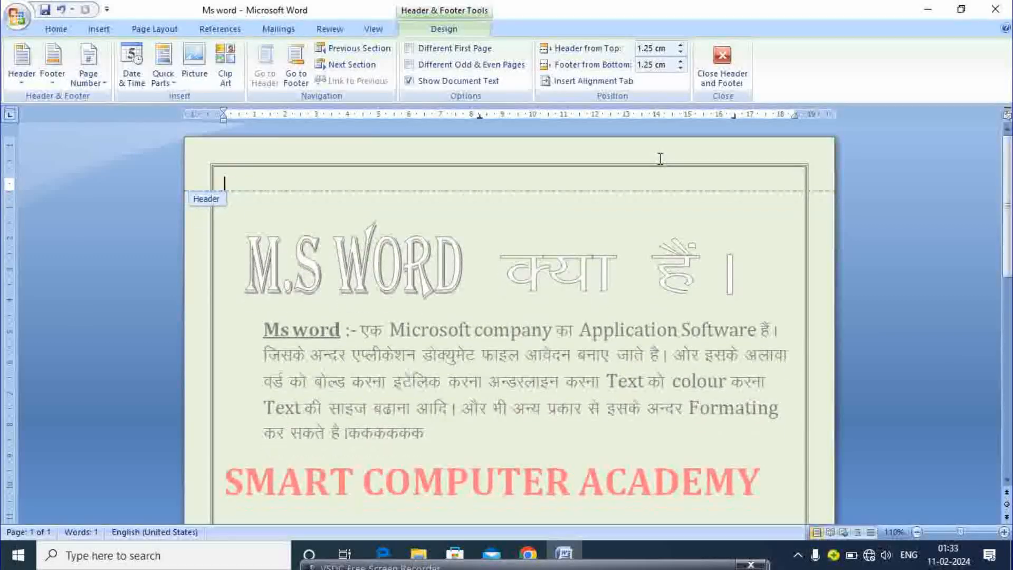
pyautogui.click(722, 63)
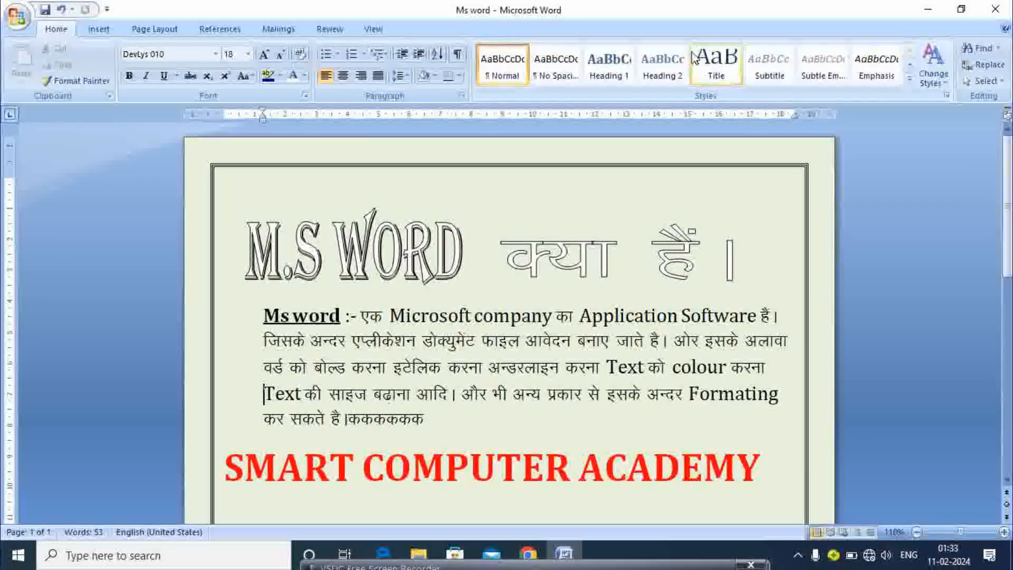
# Add a Blank footer with its [Type text] placeholder at the page bottom, then return to the body
pyautogui.click(98, 29)
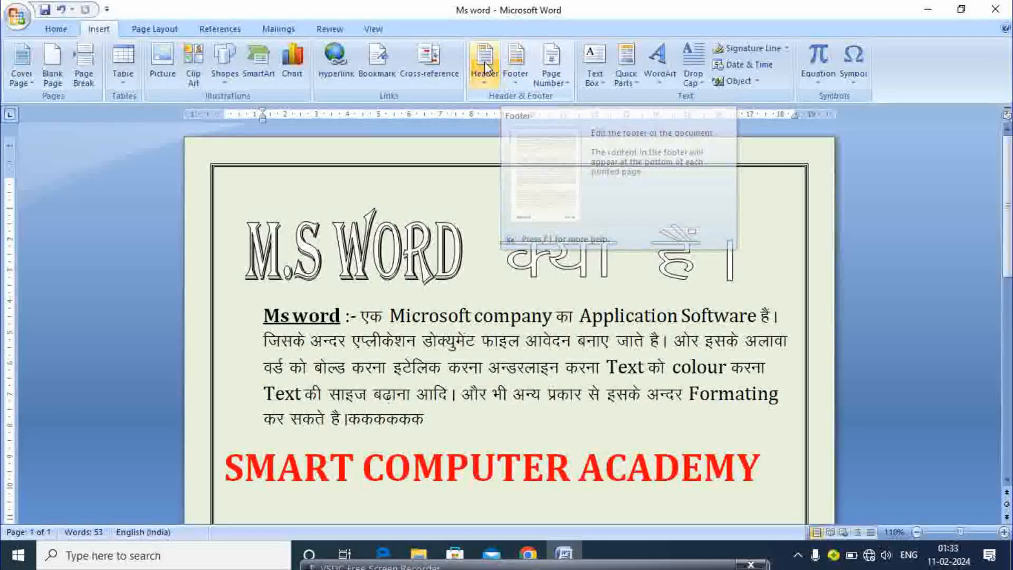
pyautogui.click(519, 62)
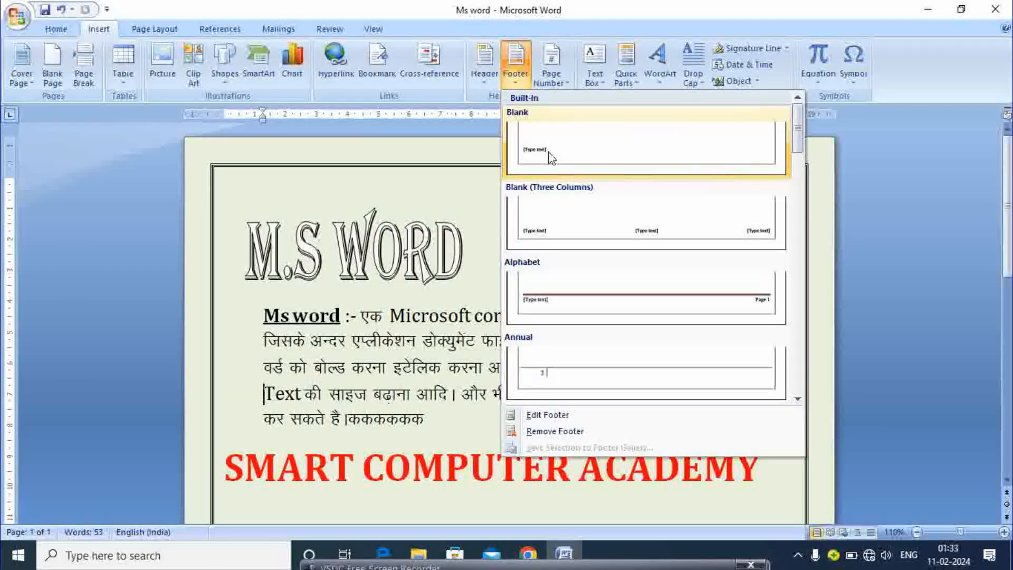
pyautogui.click(550, 152)
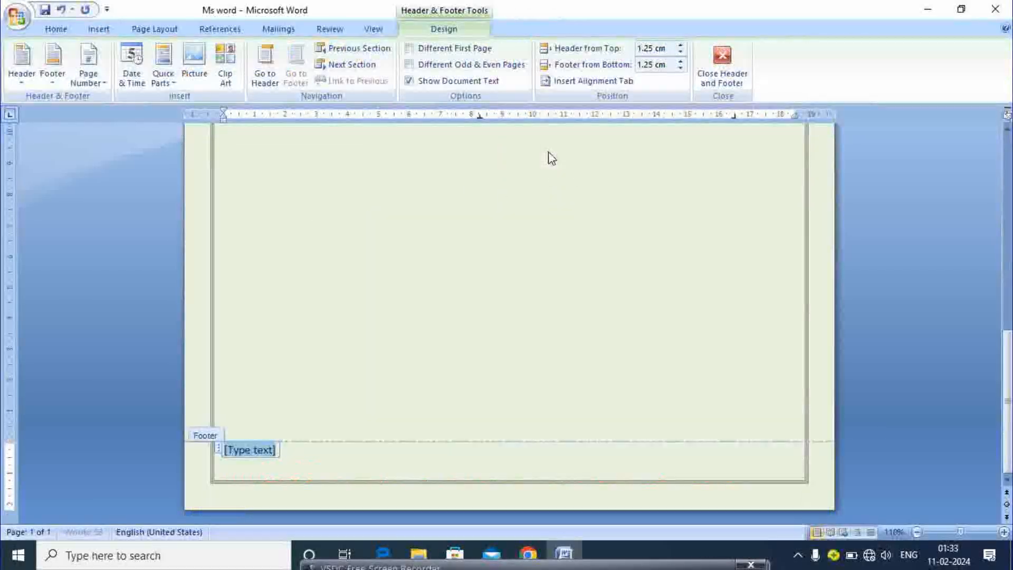
pyautogui.doubleClick(259, 468)
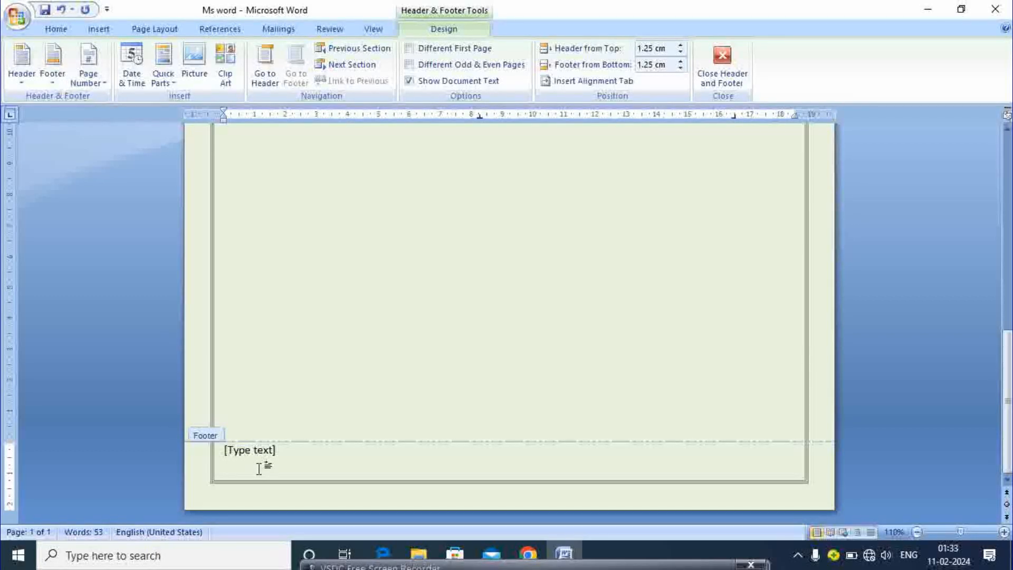
pyautogui.click(743, 49)
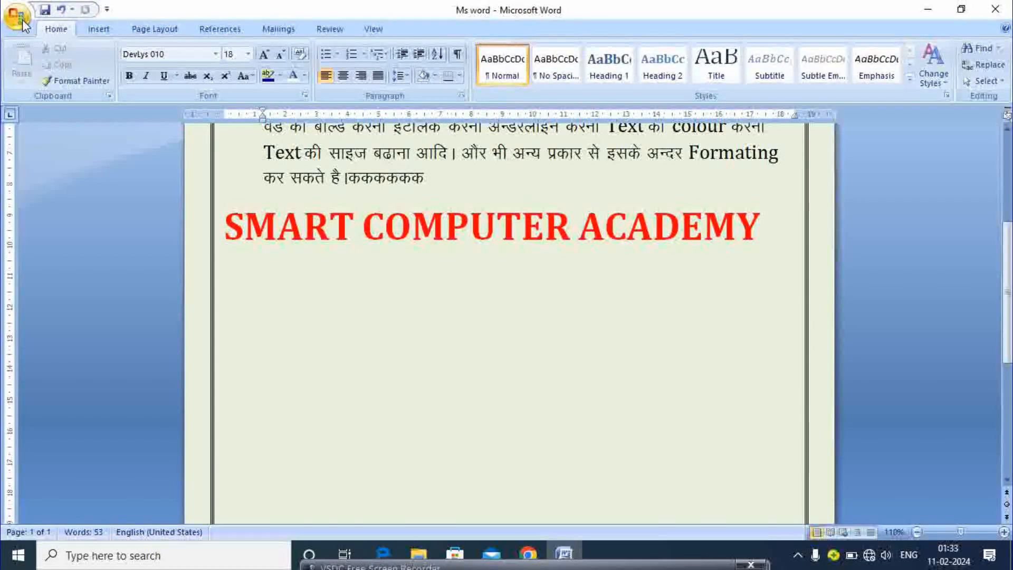
# Add a Plain Number 1 page number at the top of the page, then close the header
pyautogui.click(86, 27)
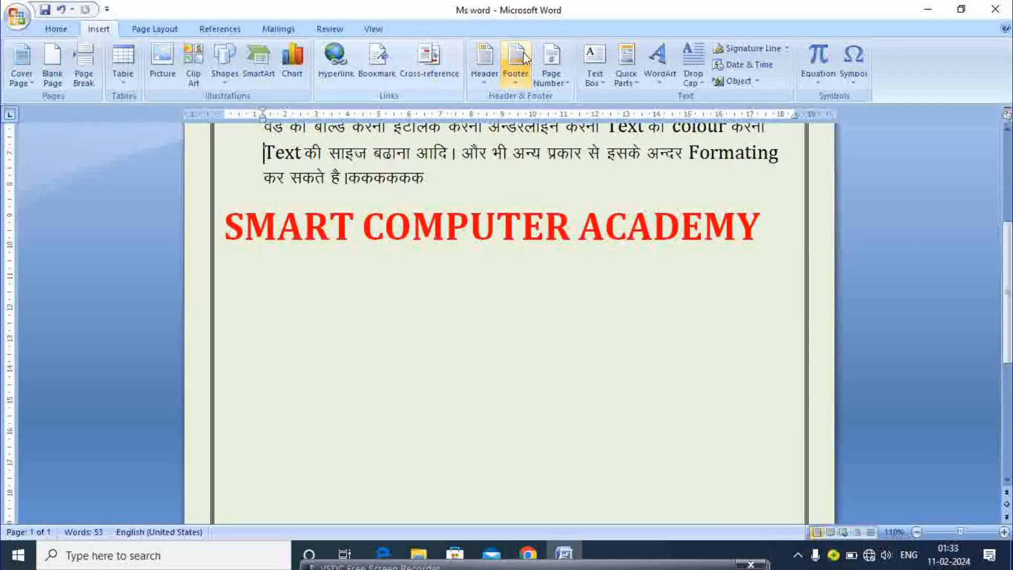
pyautogui.click(564, 82)
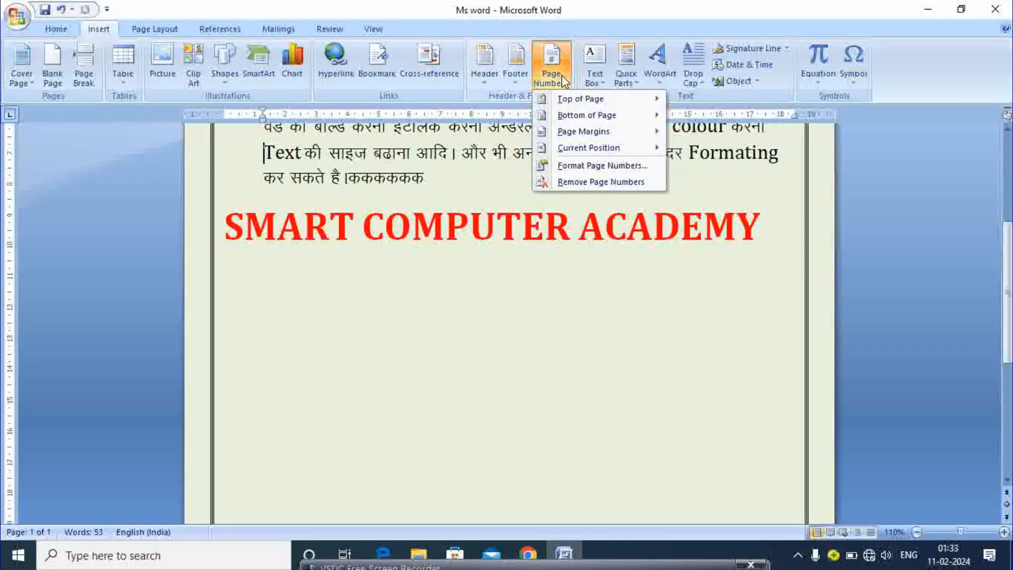
pyautogui.moveTo(587, 117)
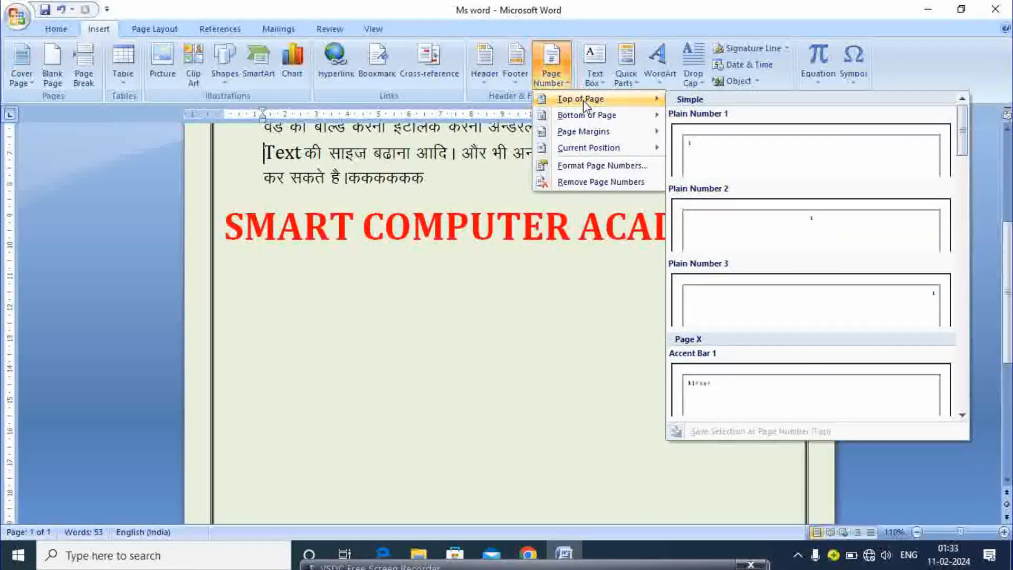
pyautogui.click(730, 158)
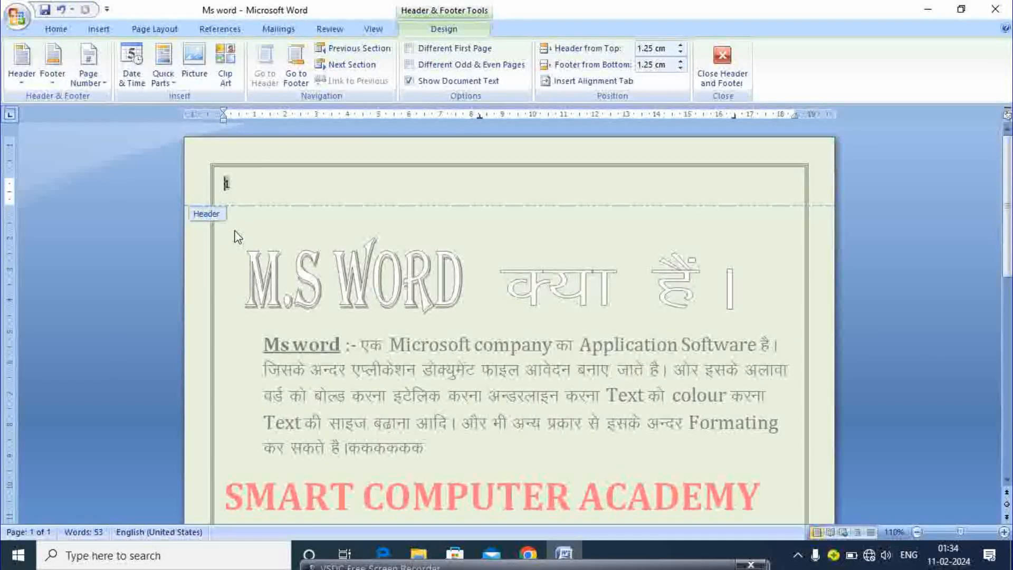
pyautogui.press('BackSpace')
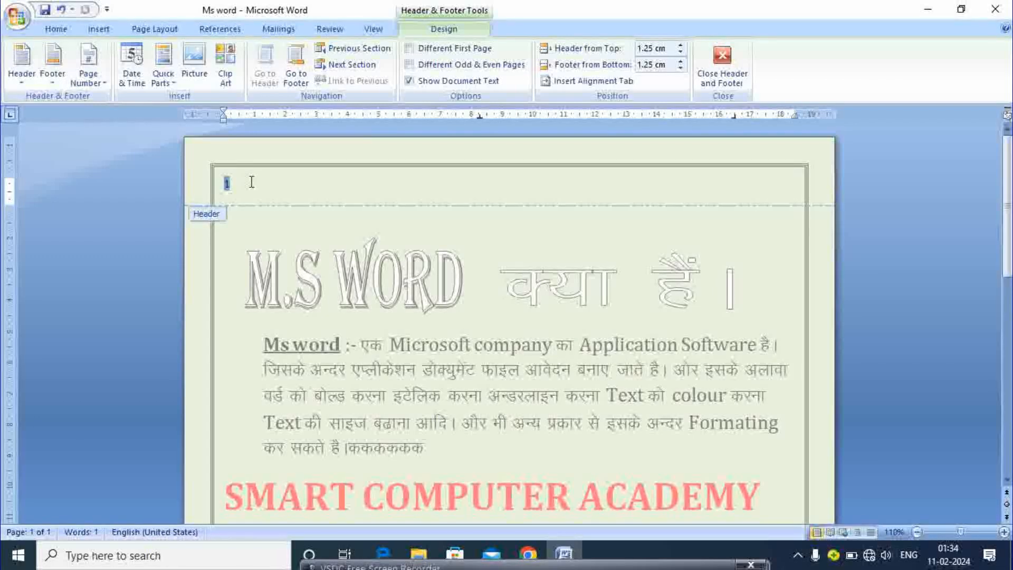
pyautogui.click(718, 59)
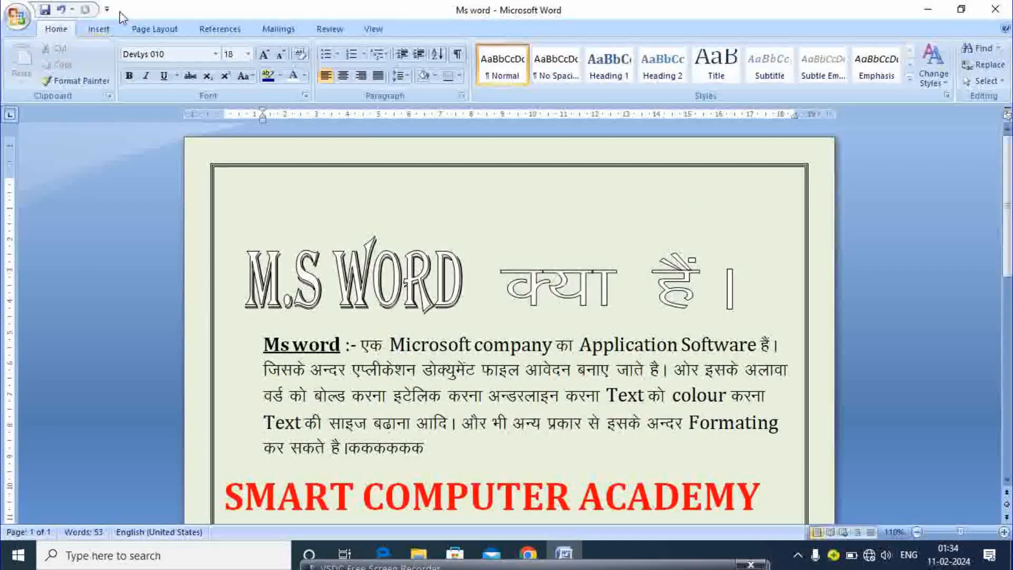
pyautogui.click(98, 29)
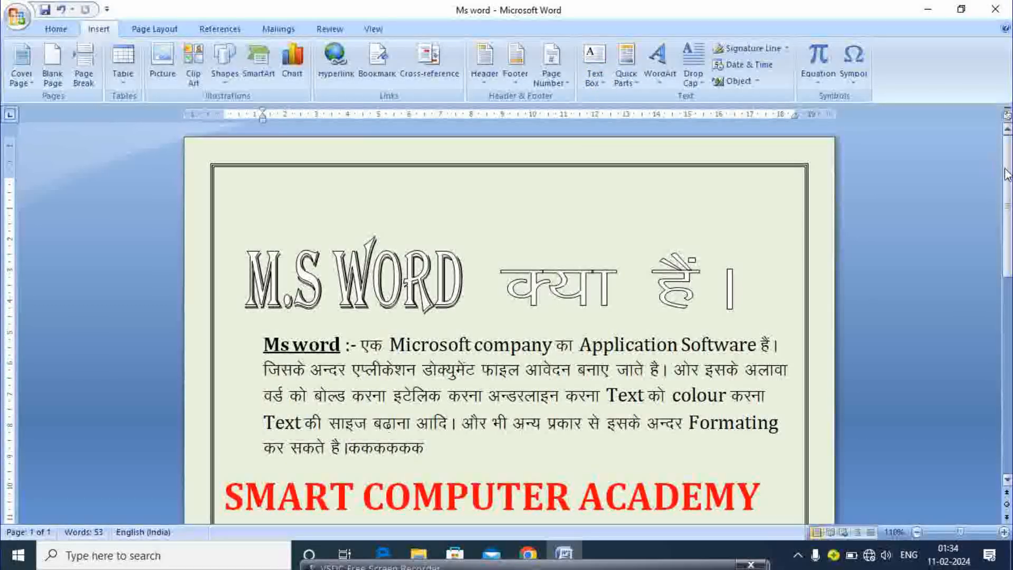
# Insert an Alphabet Quote text box with the lines 'hjdsajkjhksajhdkj' and 'Jadkjskdjsjakjdk'
pyautogui.scroll(-10, 1007, 174)
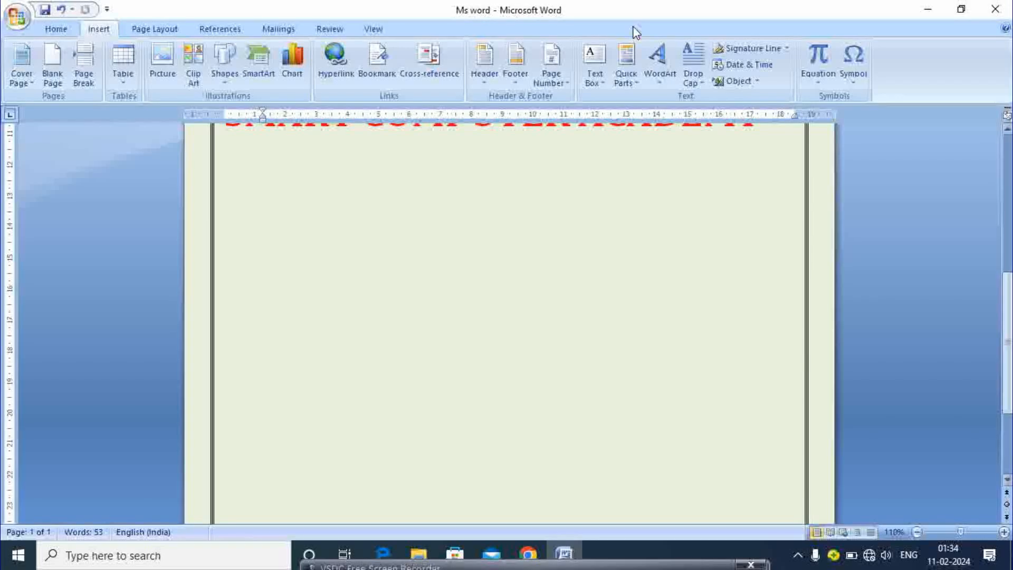
pyautogui.click(599, 64)
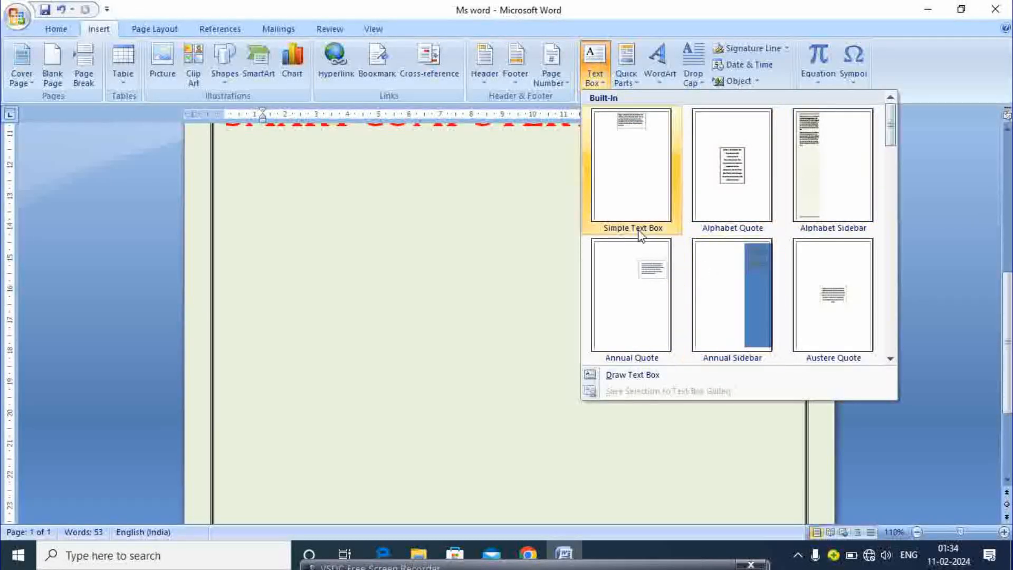
pyautogui.click(719, 187)
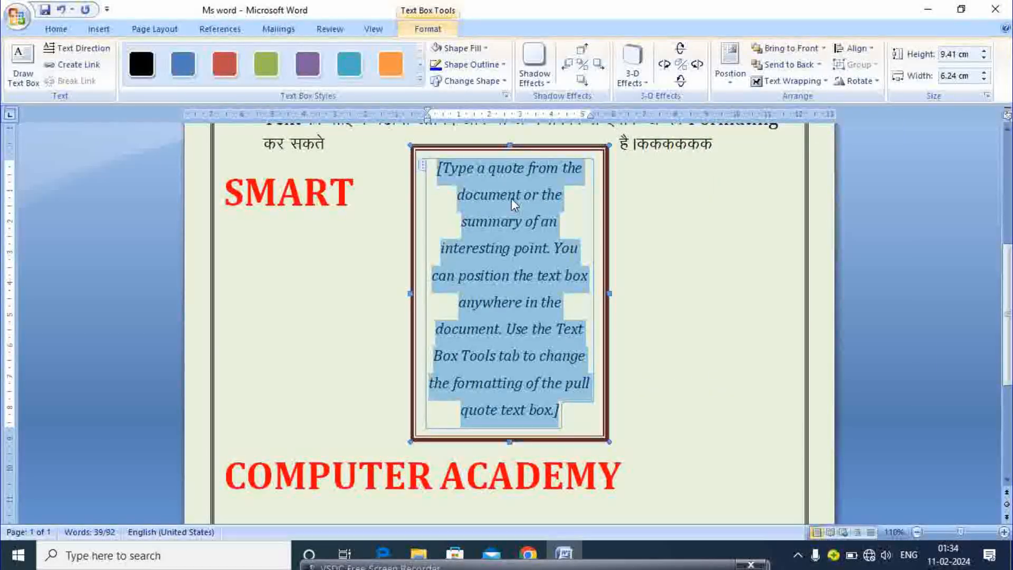
pyautogui.press('Delete')
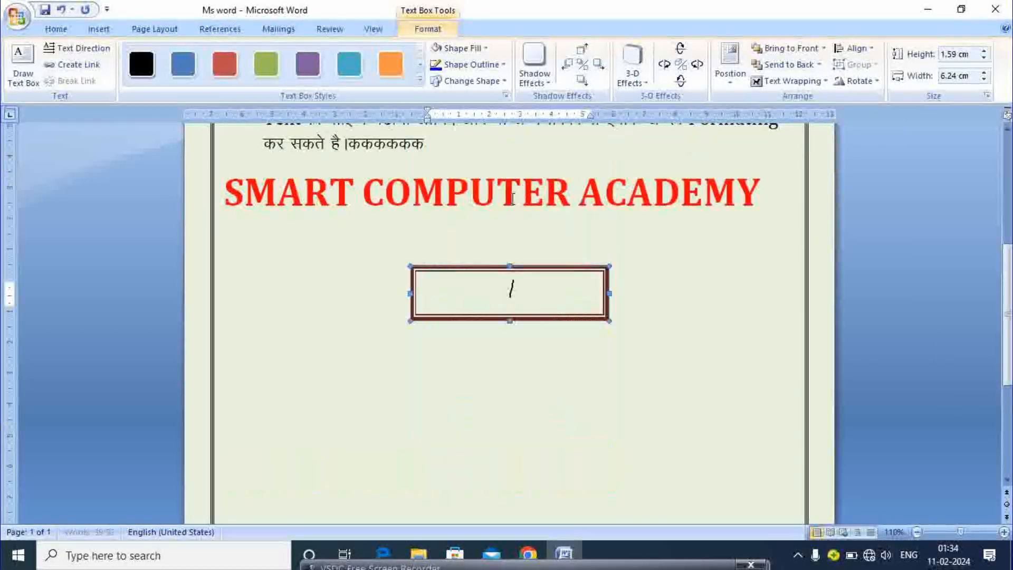
pyautogui.write('hjdsajkjhksajhdkj')
pyautogui.press('Return')
pyautogui.write('Jadkjskdjsjakjdk')
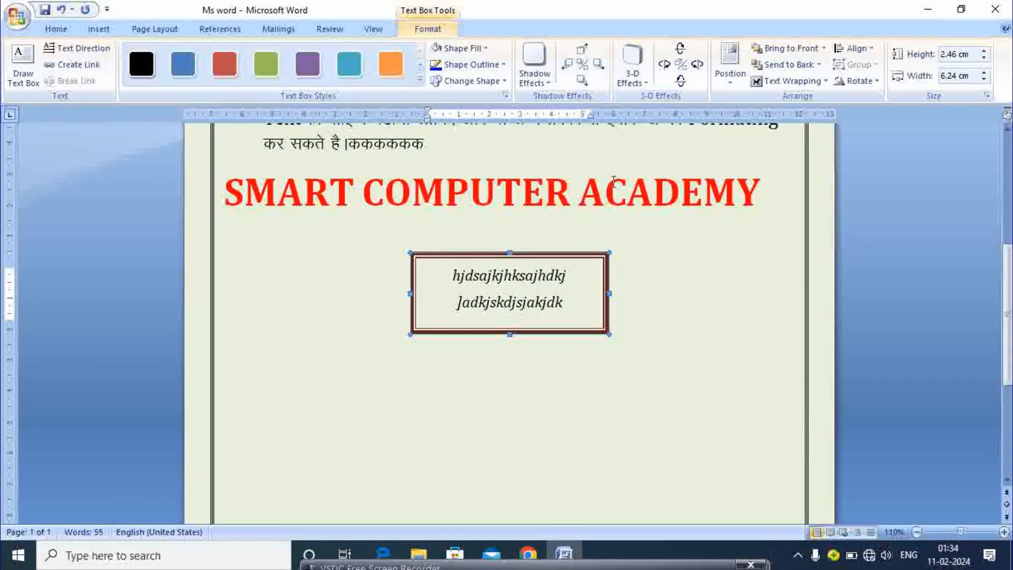
# Look over the Page Number and Text Box options, then click outside the text box
pyautogui.click(99, 29)
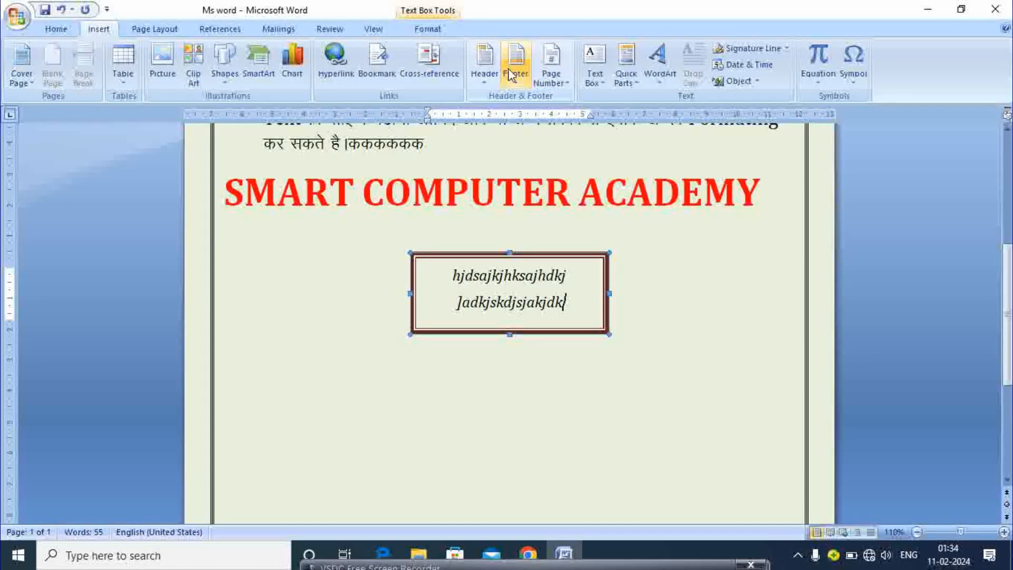
pyautogui.click(556, 80)
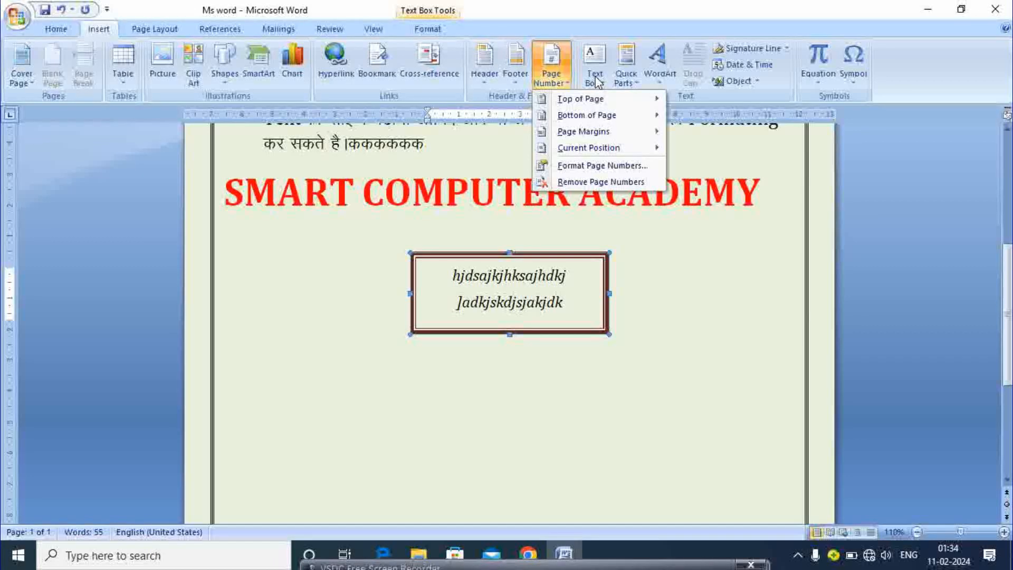
pyautogui.click(595, 79)
pyautogui.click(621, 274)
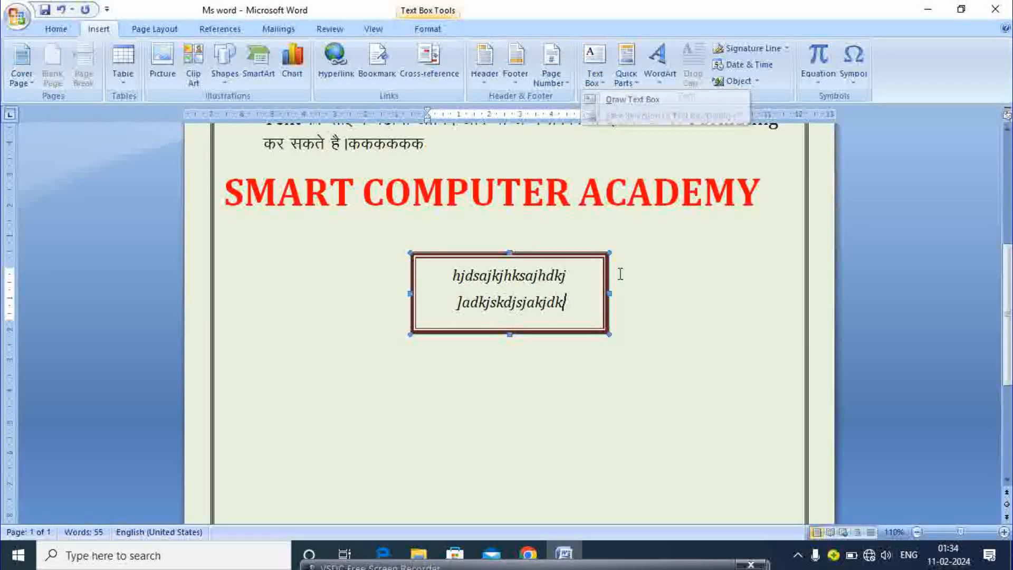
pyautogui.click(620, 274)
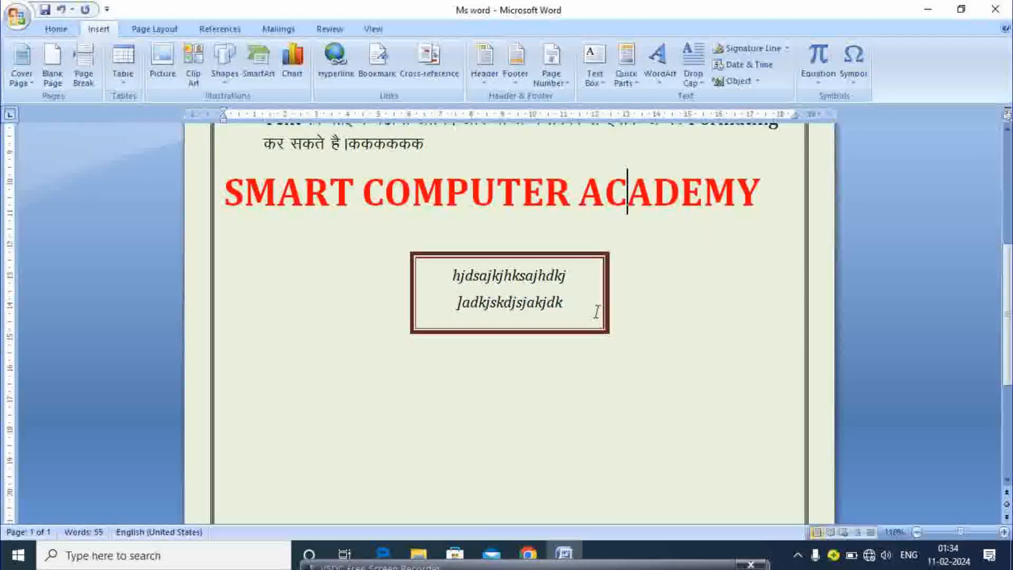
pyautogui.click(596, 67)
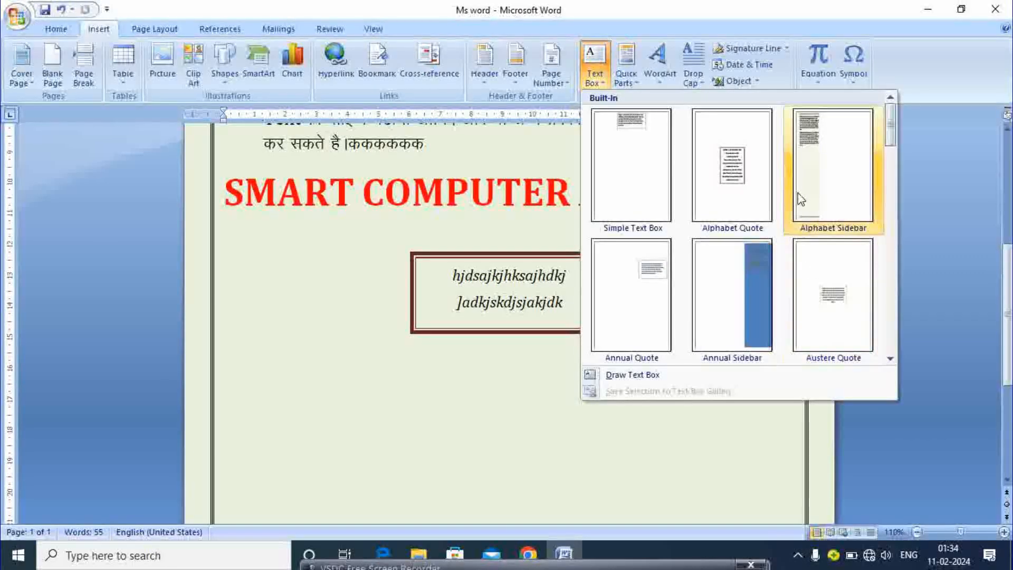
pyautogui.click(542, 436)
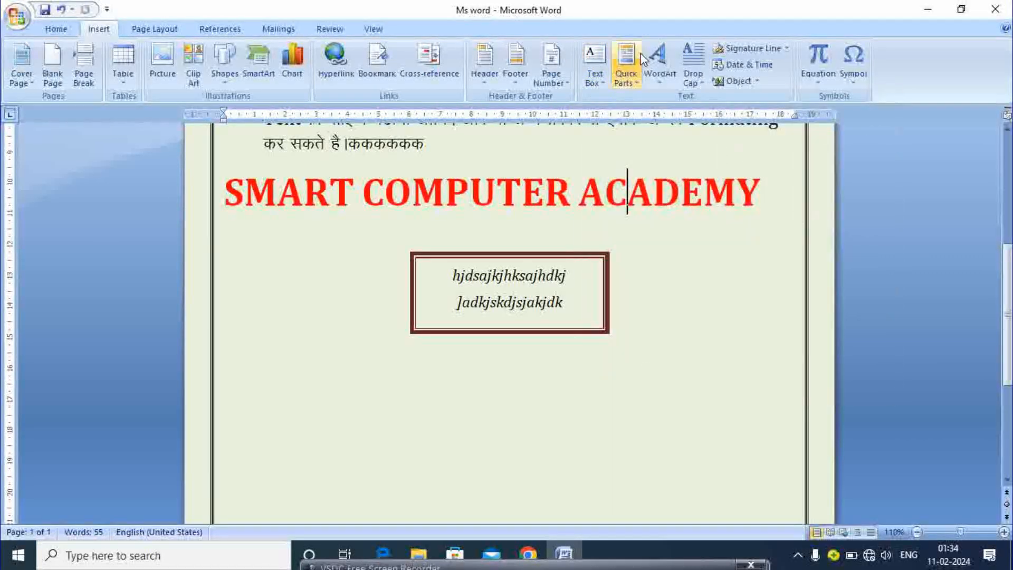
pyautogui.click(631, 55)
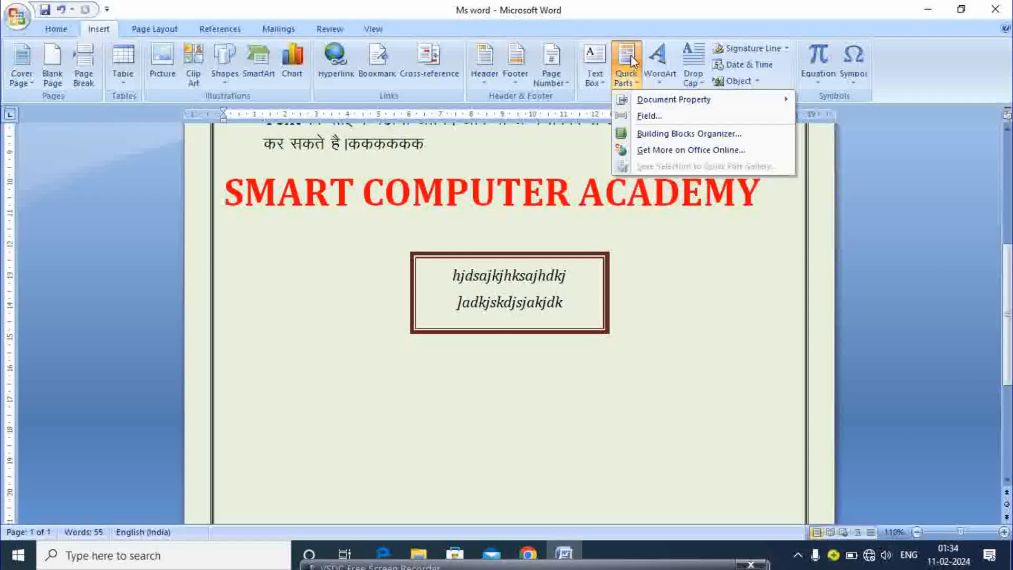
pyautogui.click(676, 135)
pyautogui.click(340, 169)
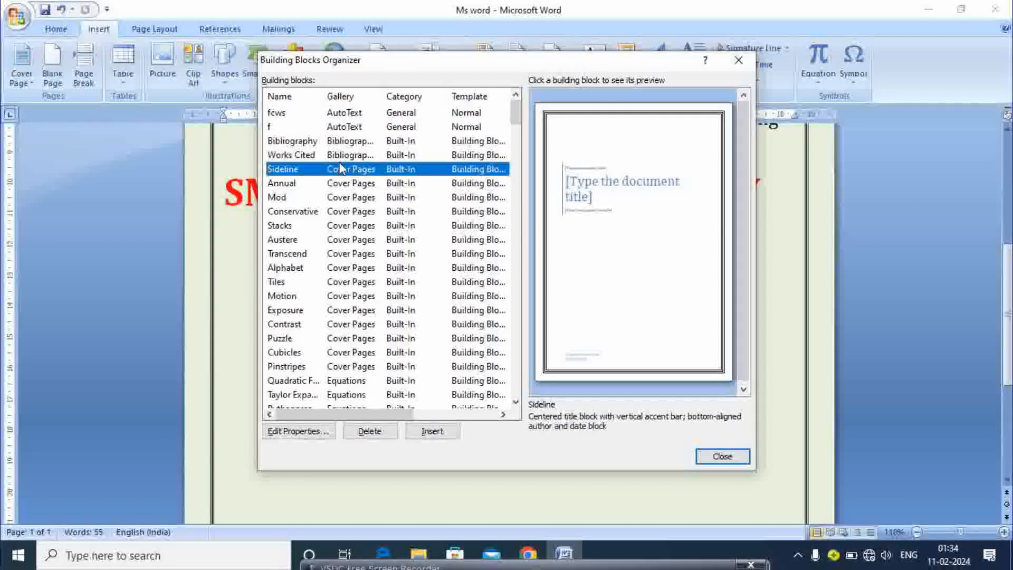
pyautogui.click(314, 197)
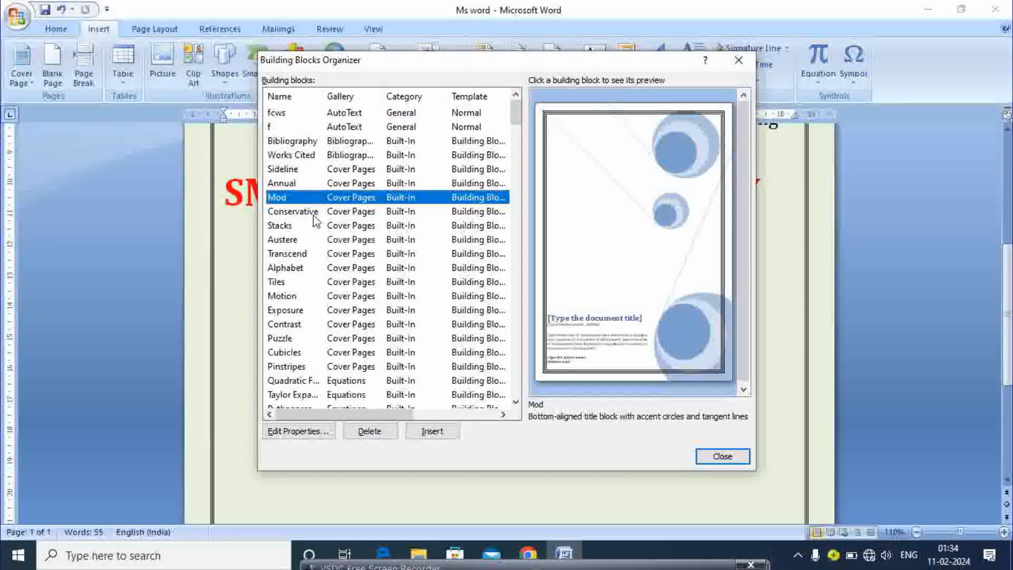
pyautogui.click(314, 212)
pyautogui.click(332, 253)
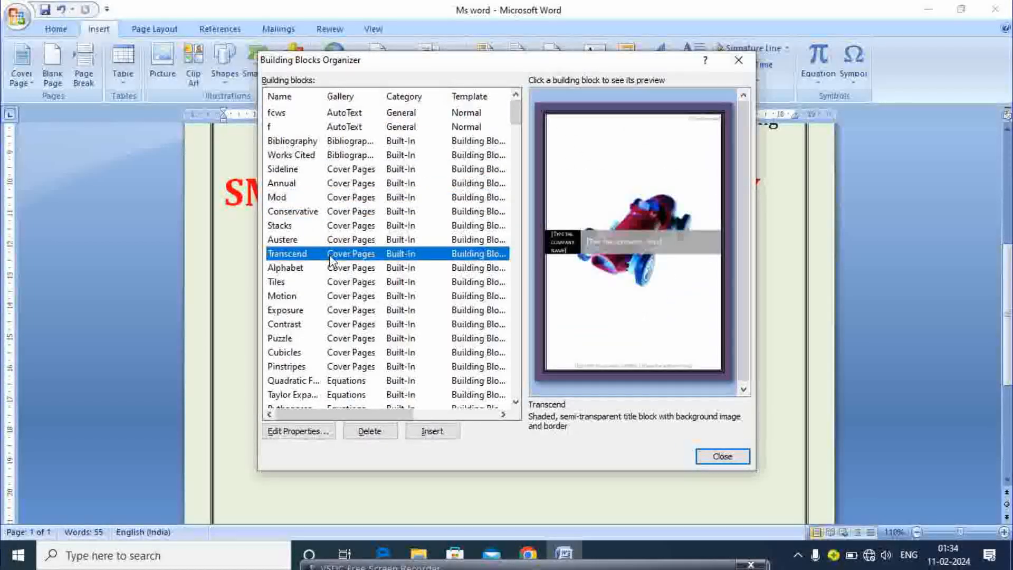
pyautogui.click(333, 282)
pyautogui.click(334, 296)
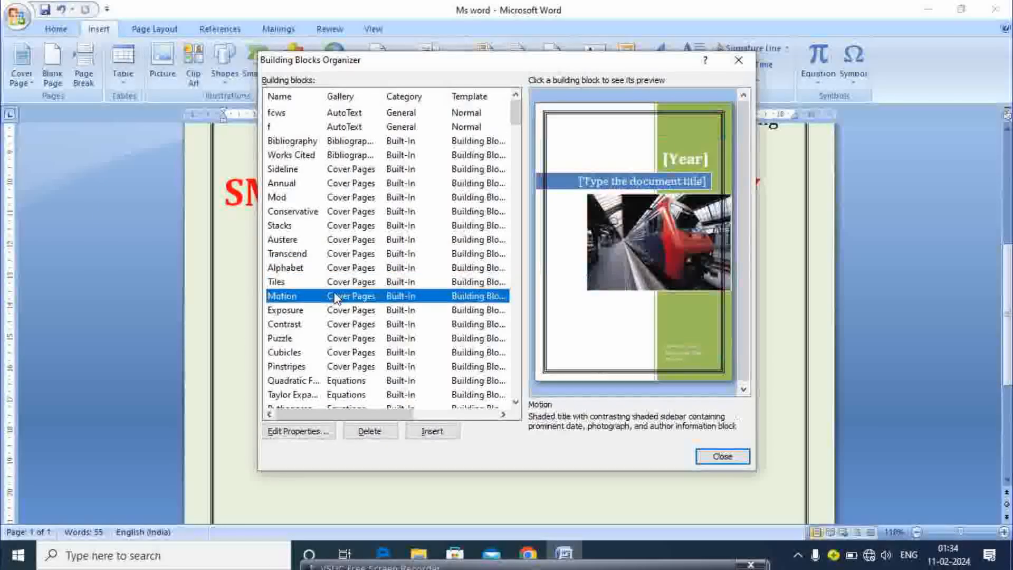
pyautogui.click(338, 325)
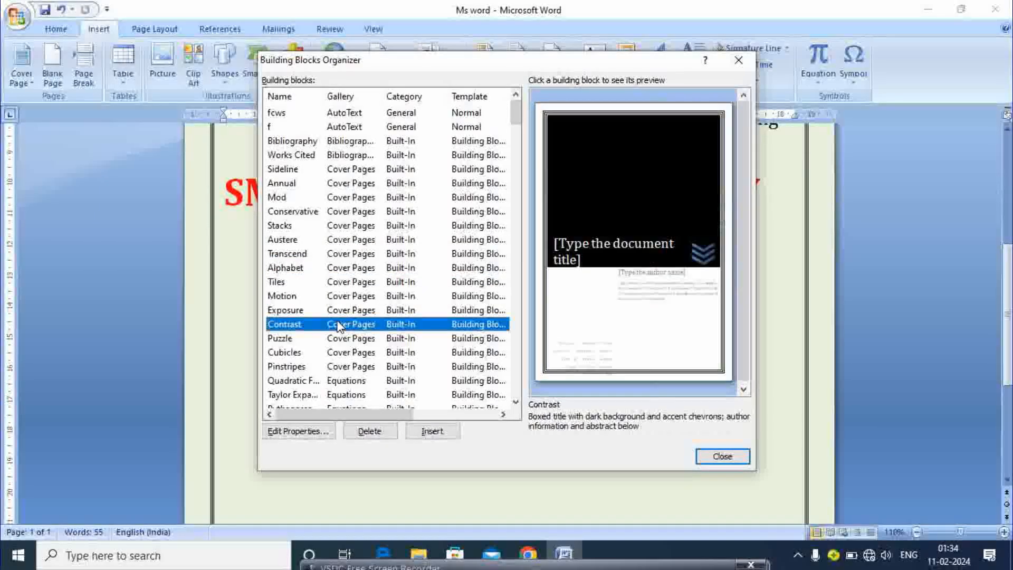
pyautogui.click(744, 457)
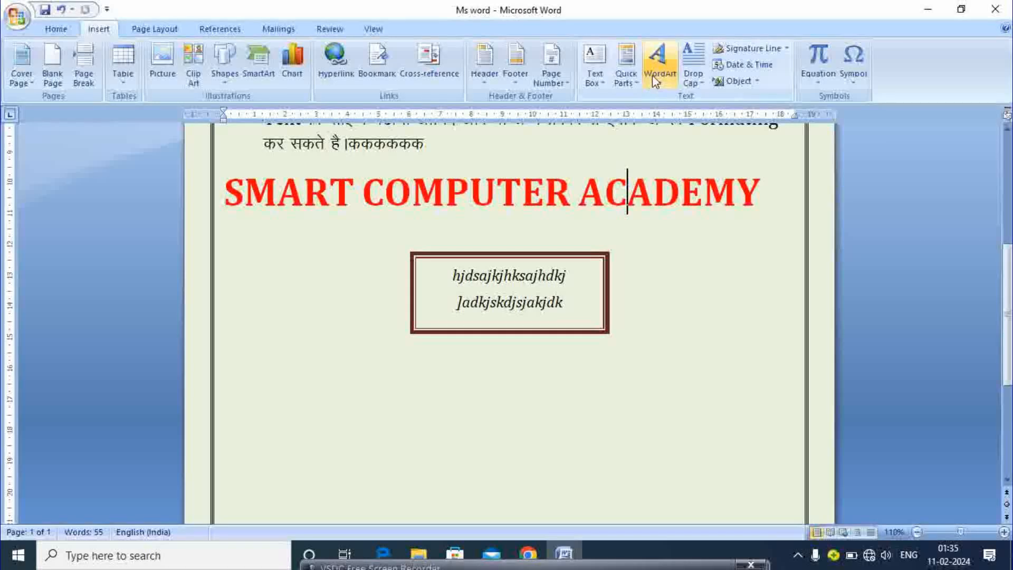
# Insert a rainbow-style WordArt reading 'Your Text Here' into the heading after 'AC'
pyautogui.click(655, 76)
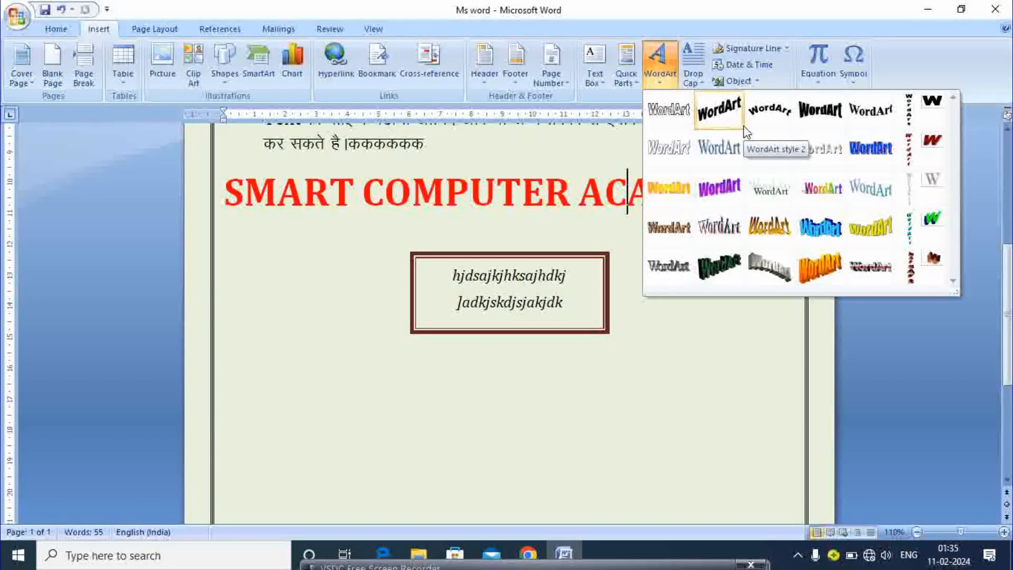
pyautogui.click(818, 192)
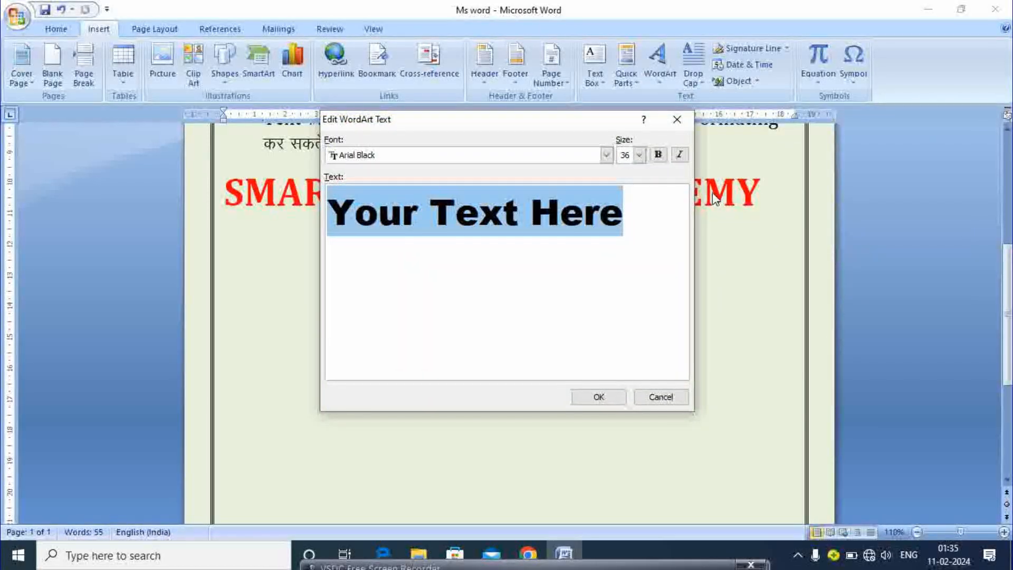
pyautogui.click(612, 398)
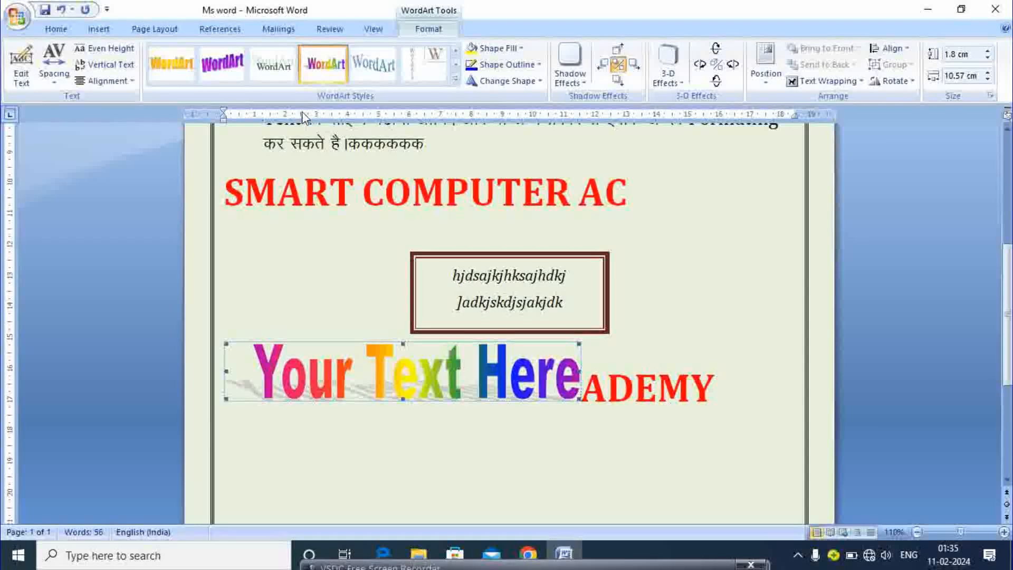
# Preview other WordArt styles and shape fill colours, keeping the rainbow look unchanged
pyautogui.click(455, 82)
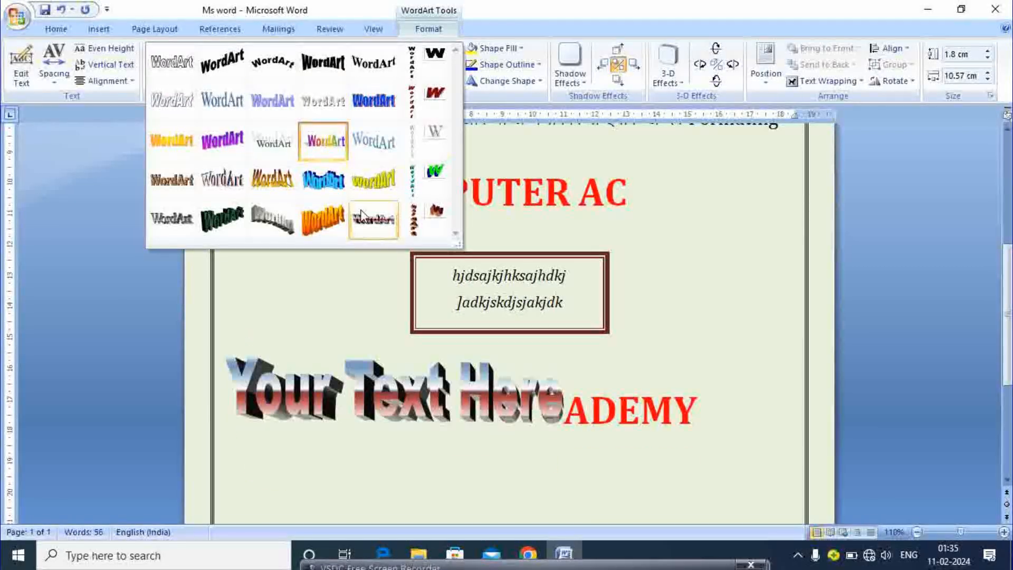
pyautogui.click(353, 262)
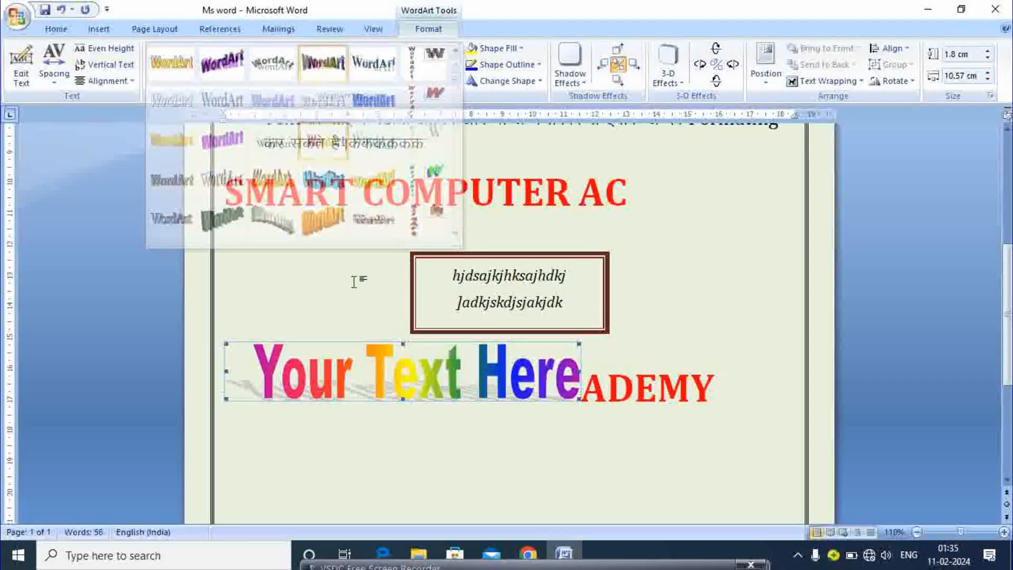
pyautogui.click(499, 48)
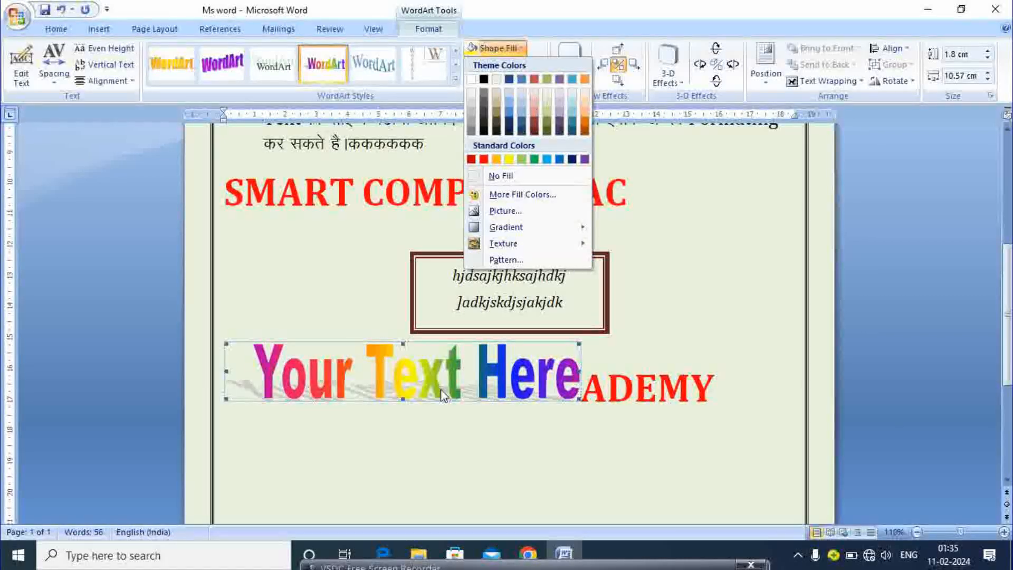
pyautogui.click(637, 179)
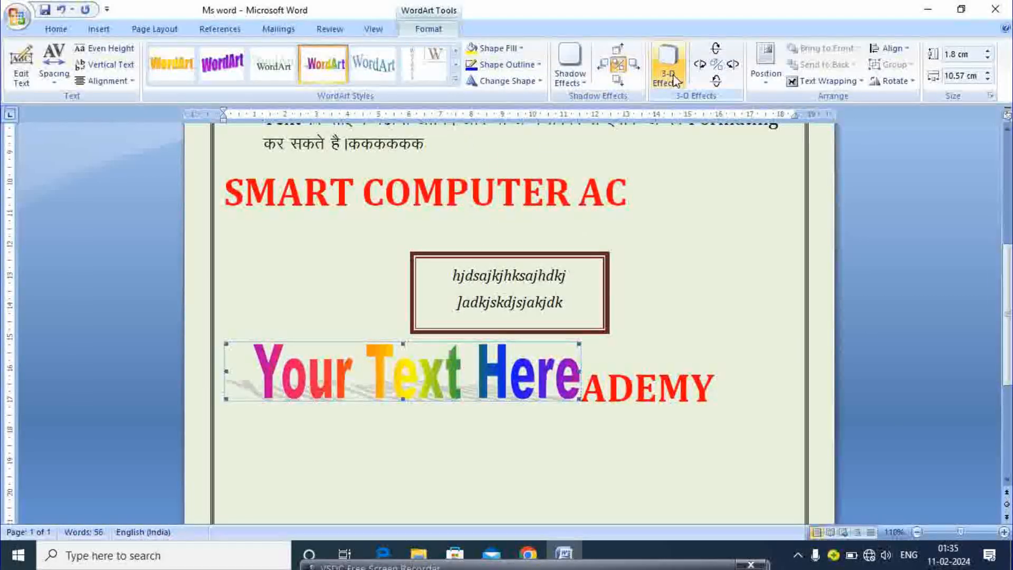
# Preview 3-D and shadow effects without applying any, then go back to the Insert tools
pyautogui.click(670, 76)
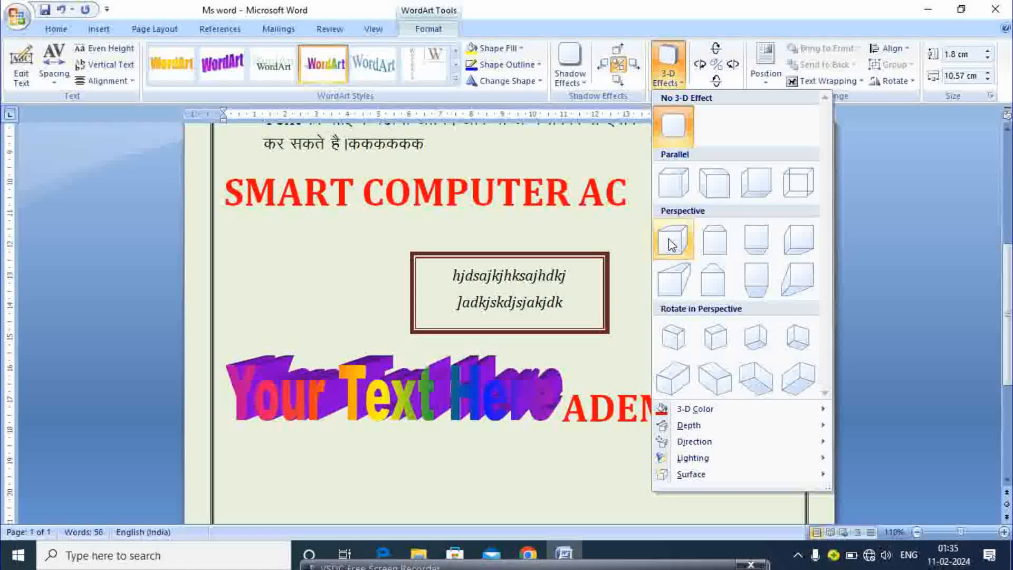
pyautogui.click(562, 59)
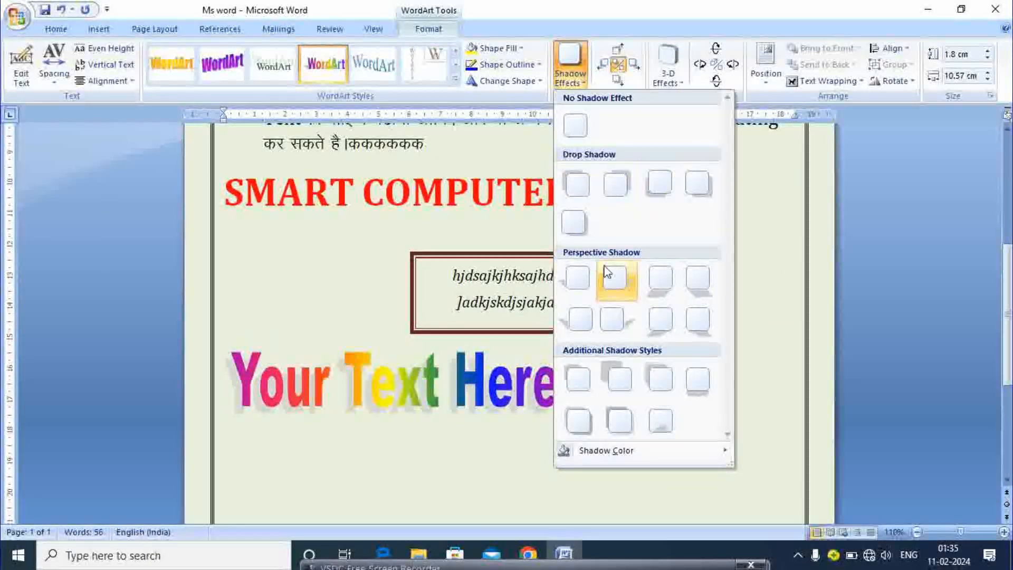
pyautogui.click(796, 190)
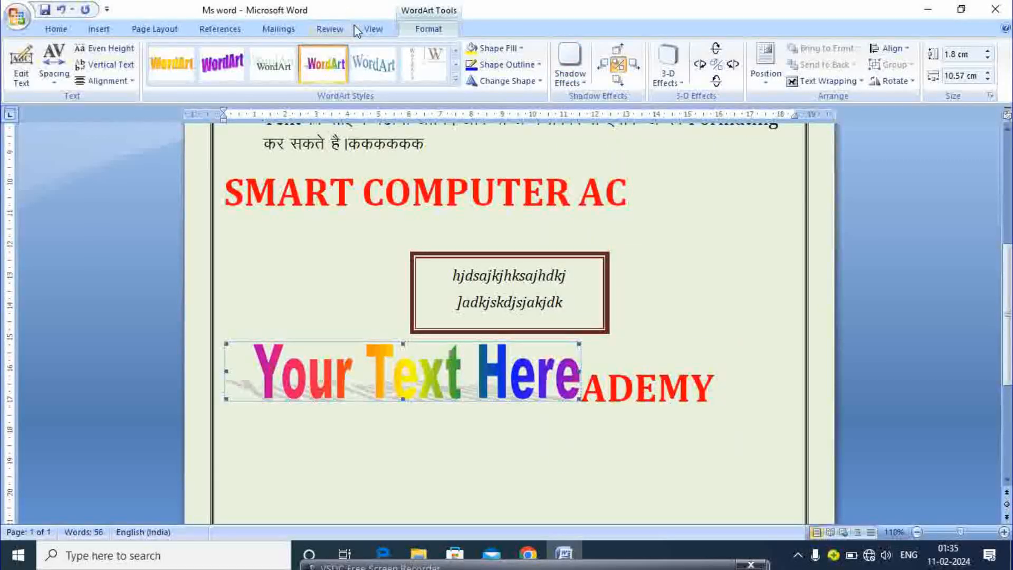
pyautogui.click(98, 29)
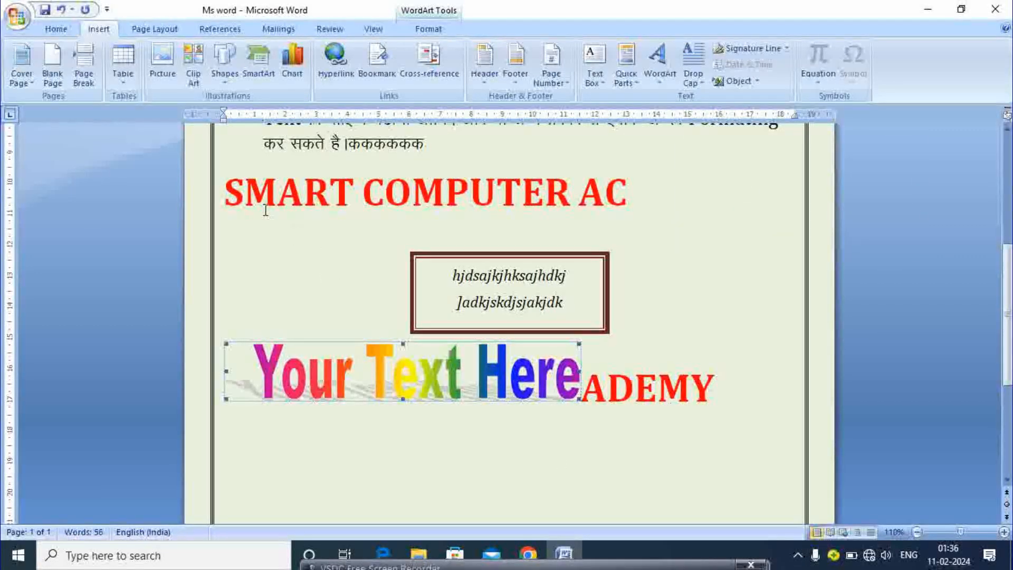
pyautogui.click(249, 195)
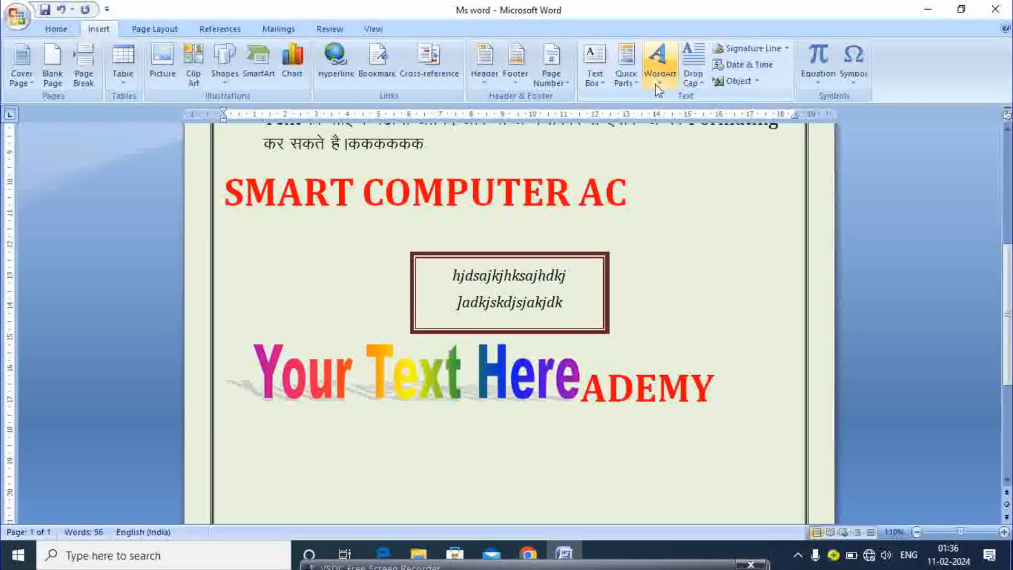
pyautogui.click(691, 74)
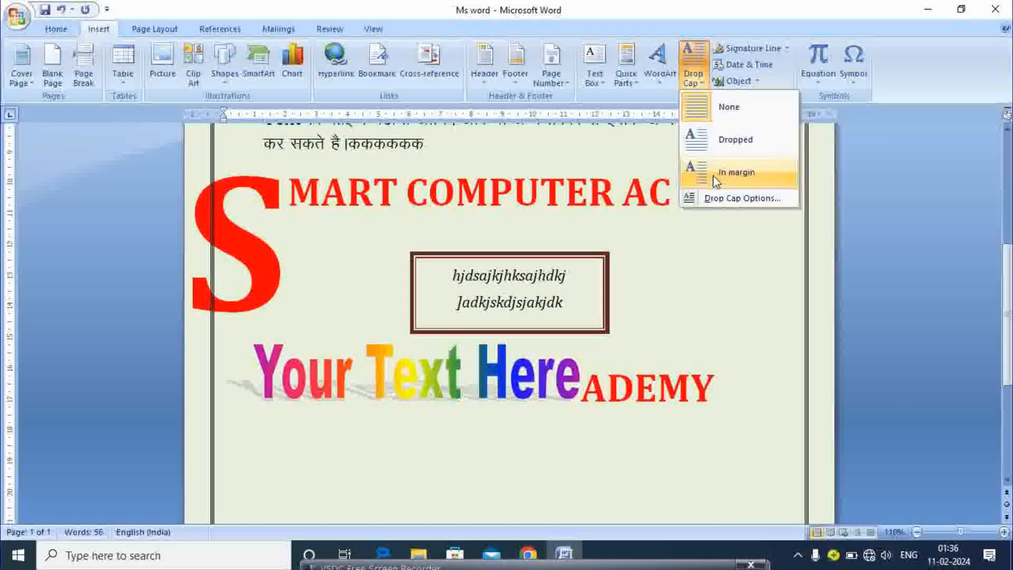
pyautogui.click(678, 244)
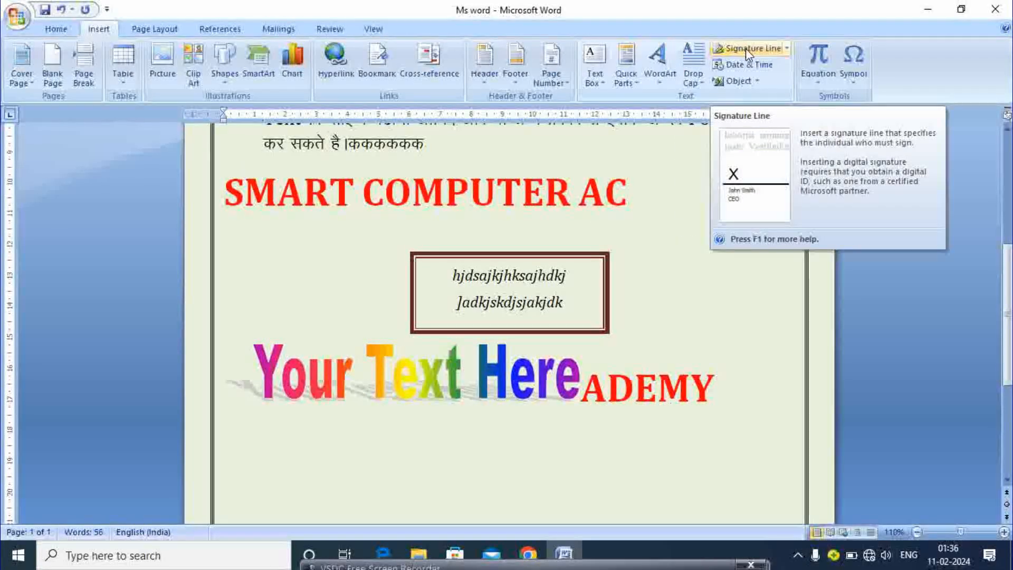
pyautogui.click(786, 48)
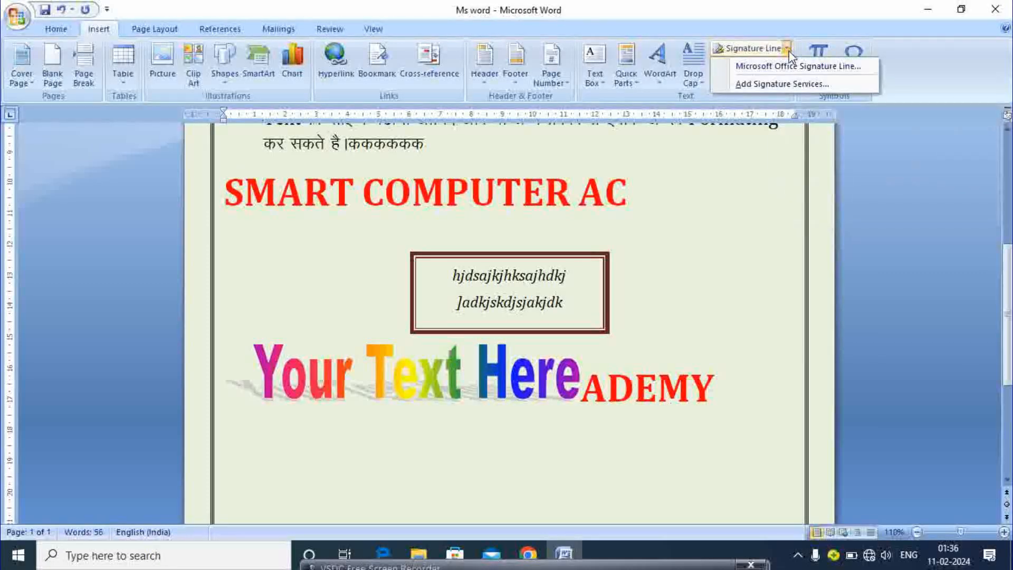
pyautogui.click(770, 83)
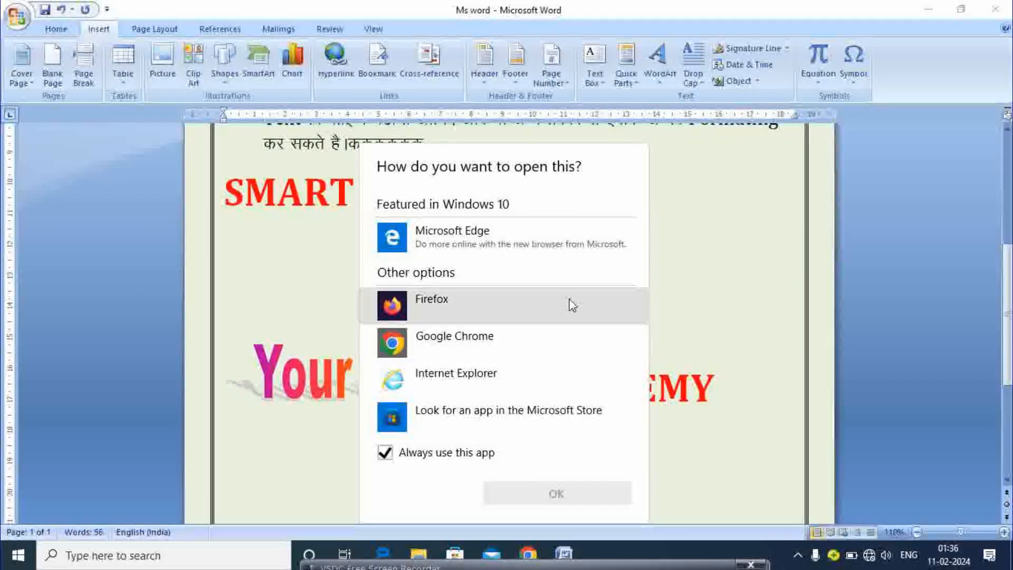
pyautogui.click(705, 233)
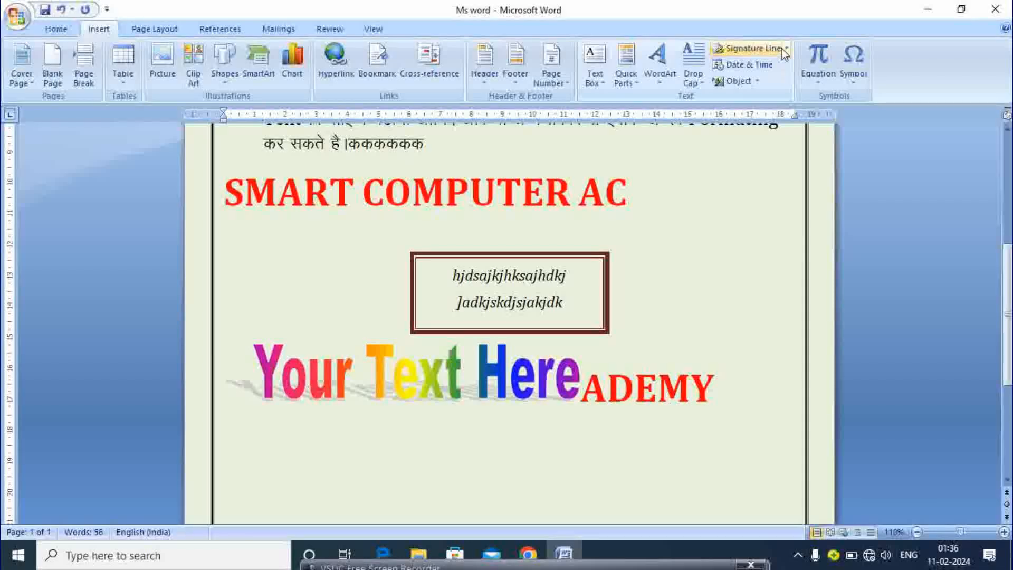
pyautogui.click(749, 49)
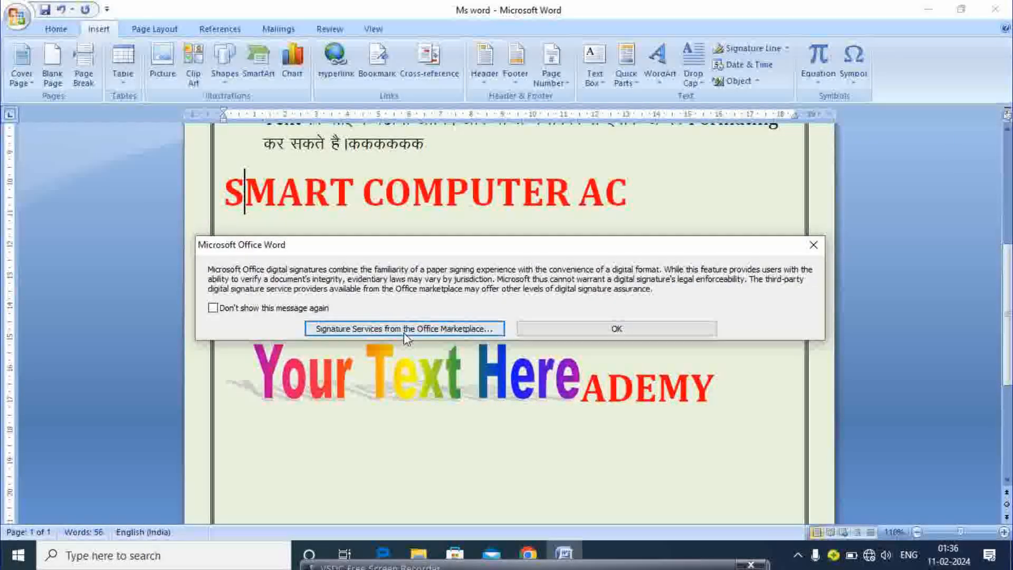
pyautogui.click(811, 250)
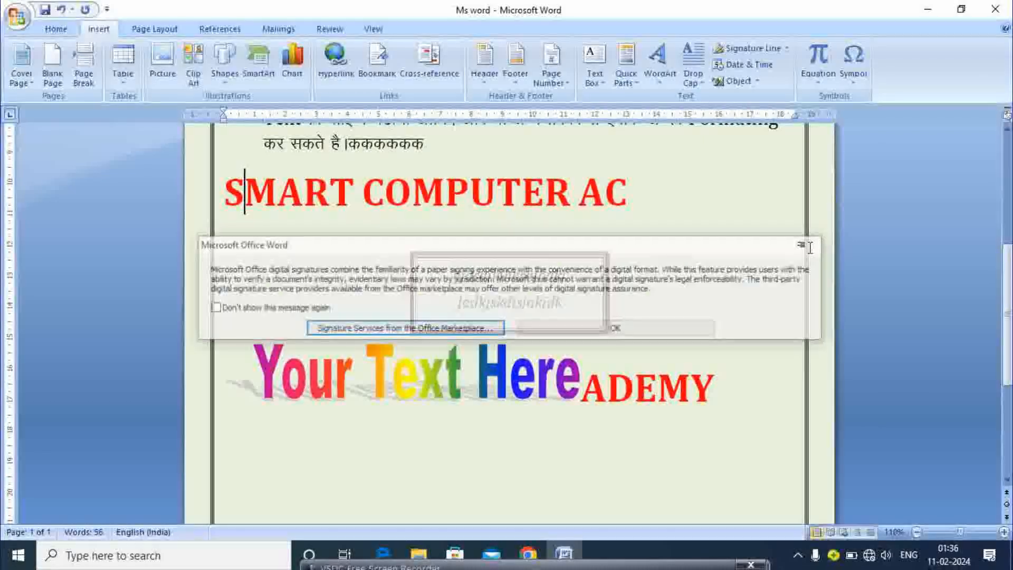
pyautogui.click(751, 64)
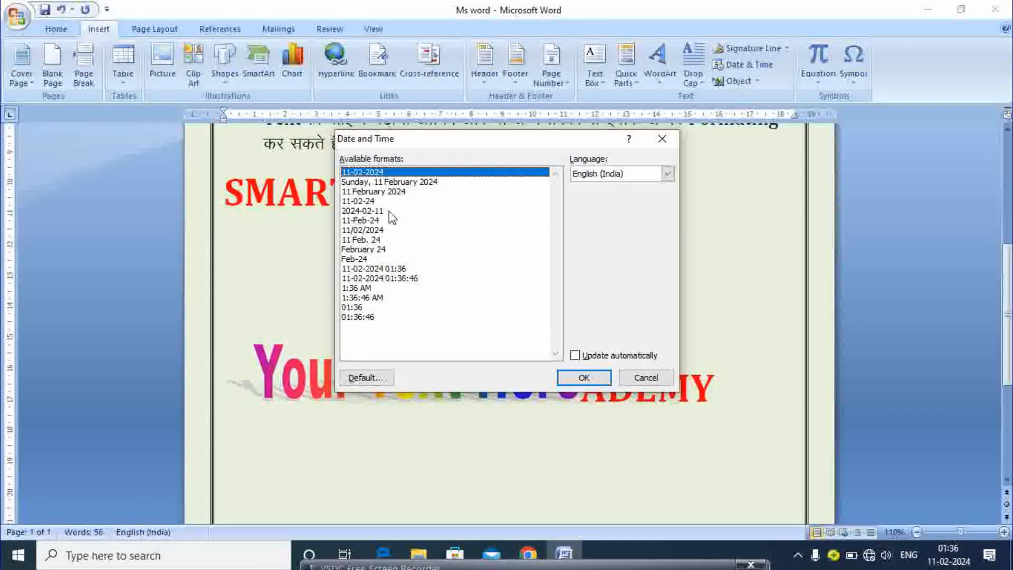
# Insert the date as 'Sunday, 11 February 2024' into the red heading
pyautogui.click(362, 208)
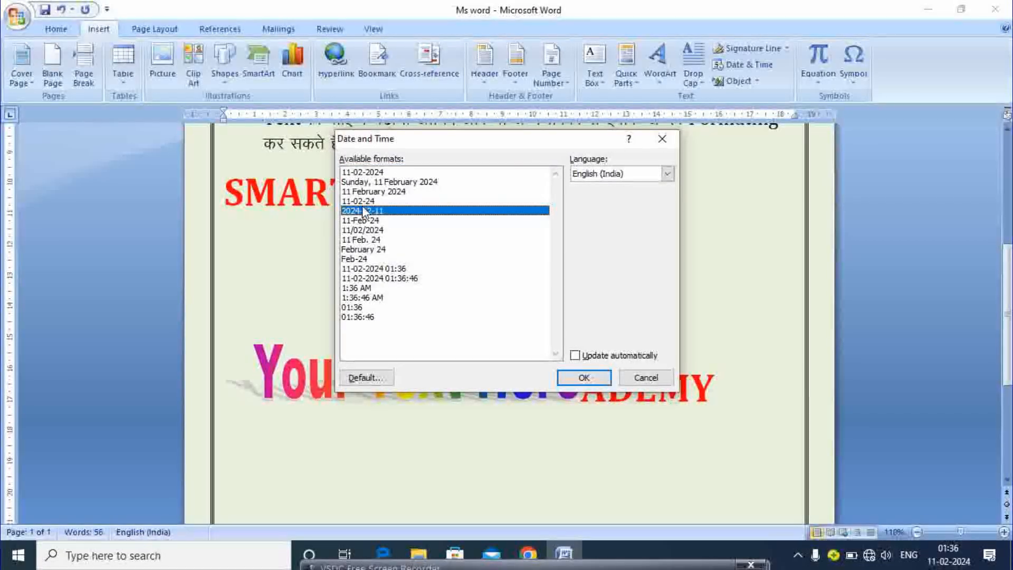
pyautogui.click(375, 171)
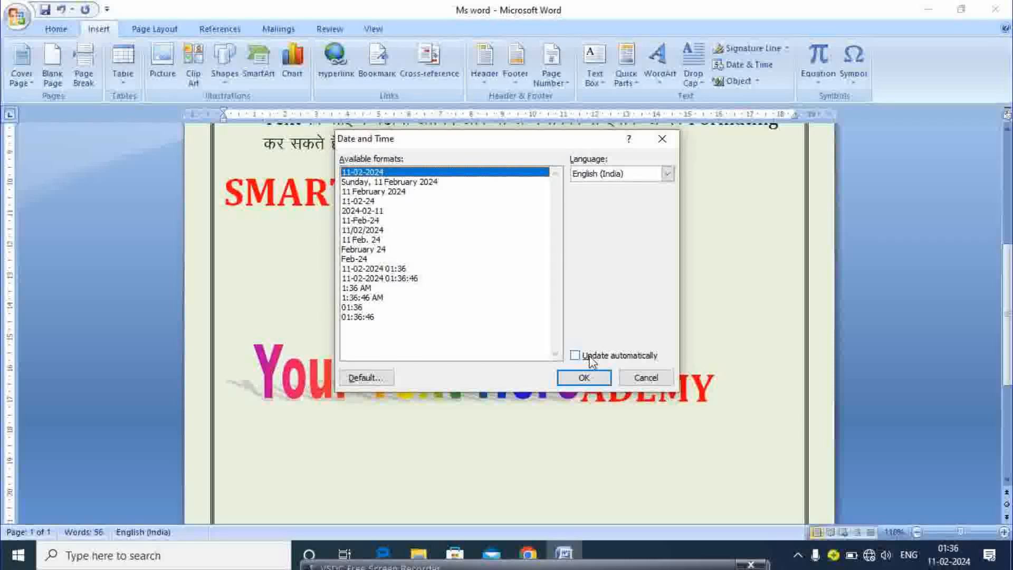
pyautogui.click(368, 183)
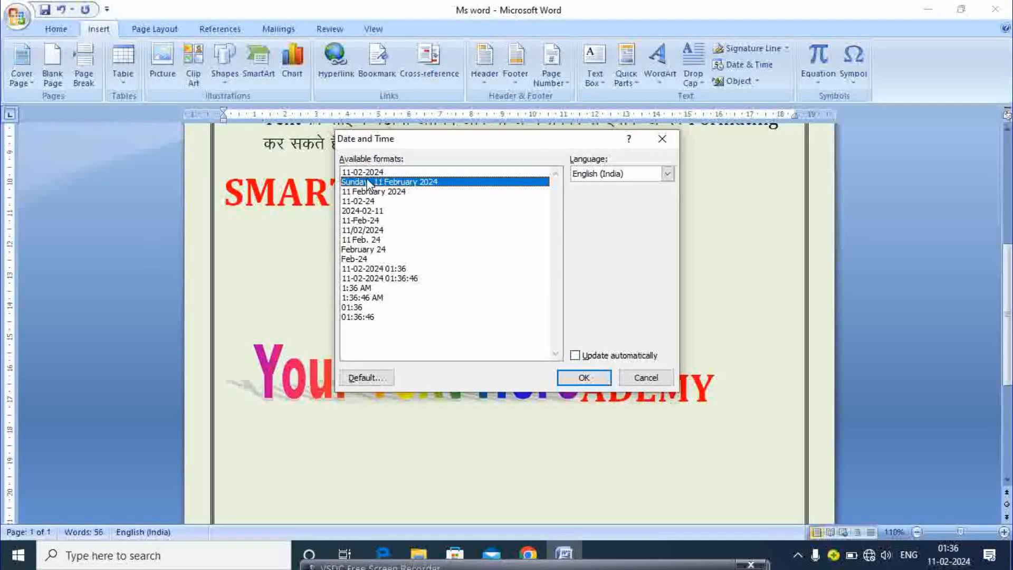
pyautogui.click(581, 378)
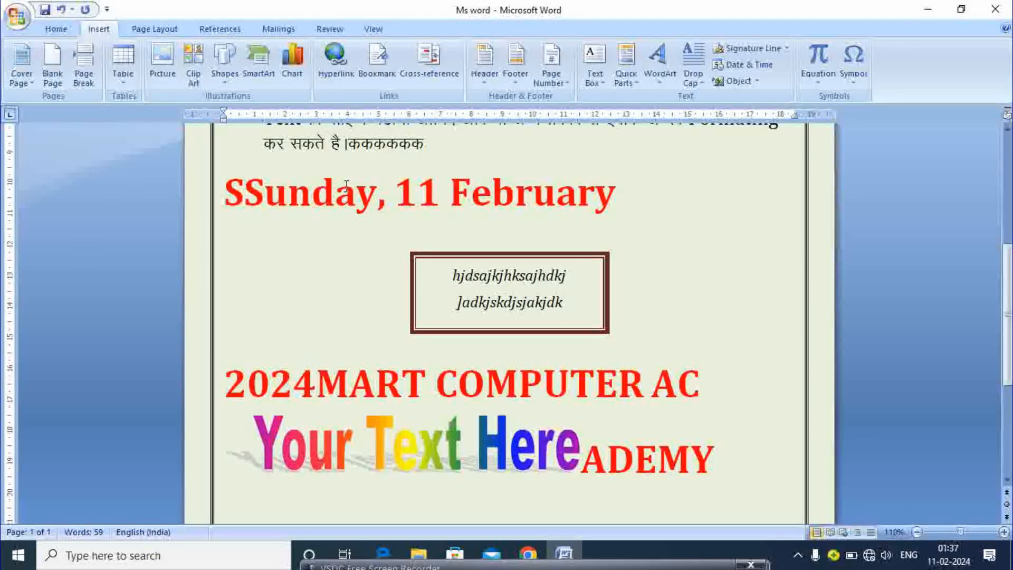
pyautogui.click(436, 186)
# Clear all page content and embed a new Microsoft Office Excel 97-2003 Worksheet object
pyautogui.hotkey('ctrl', 'a')
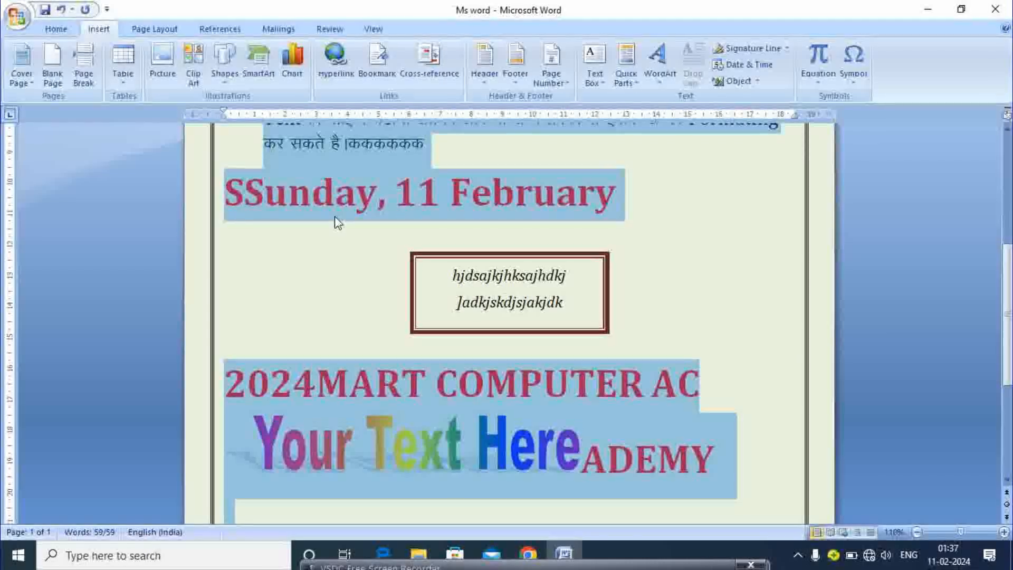
pyautogui.press('Delete')
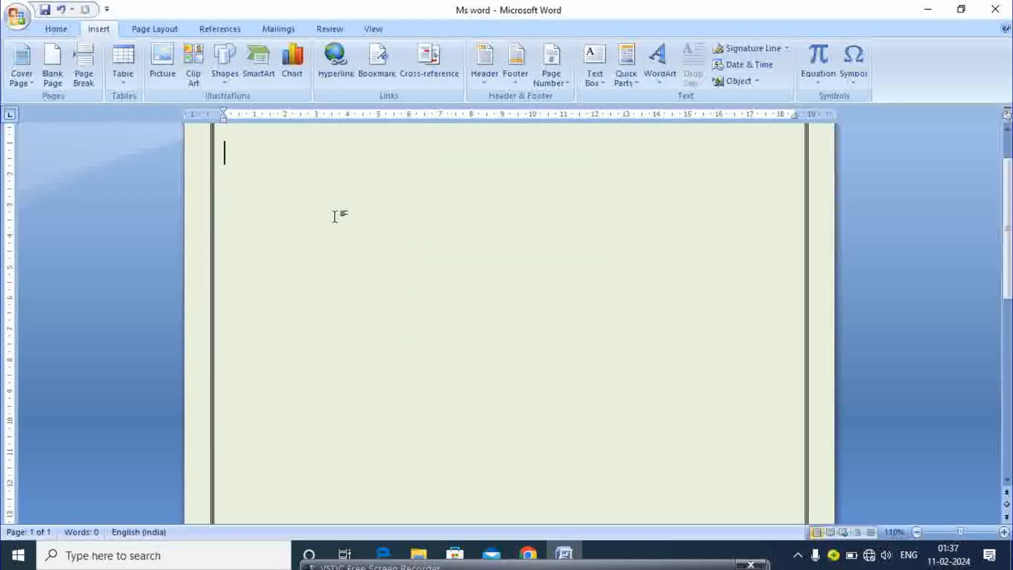
pyautogui.click(757, 82)
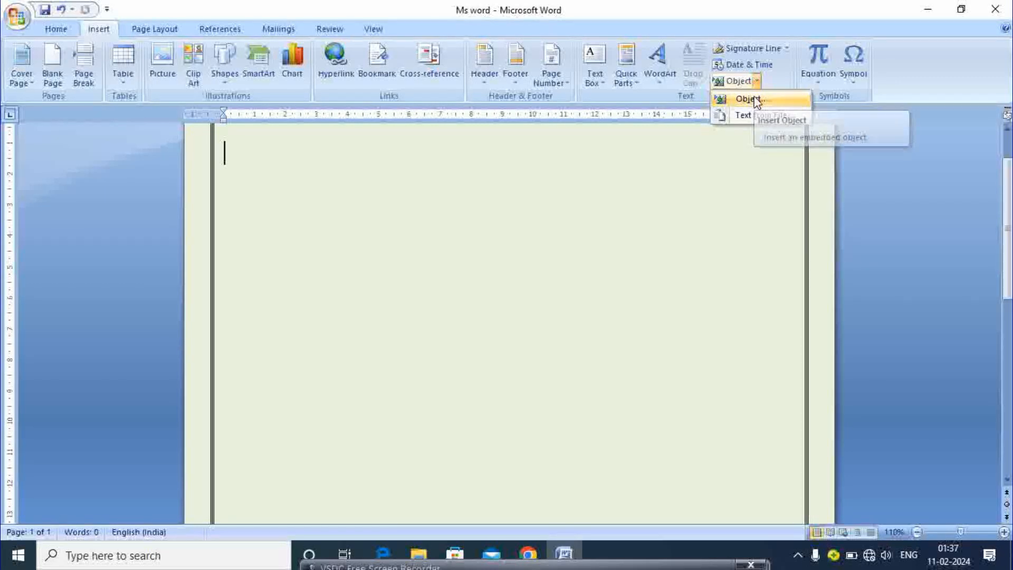
pyautogui.click(753, 100)
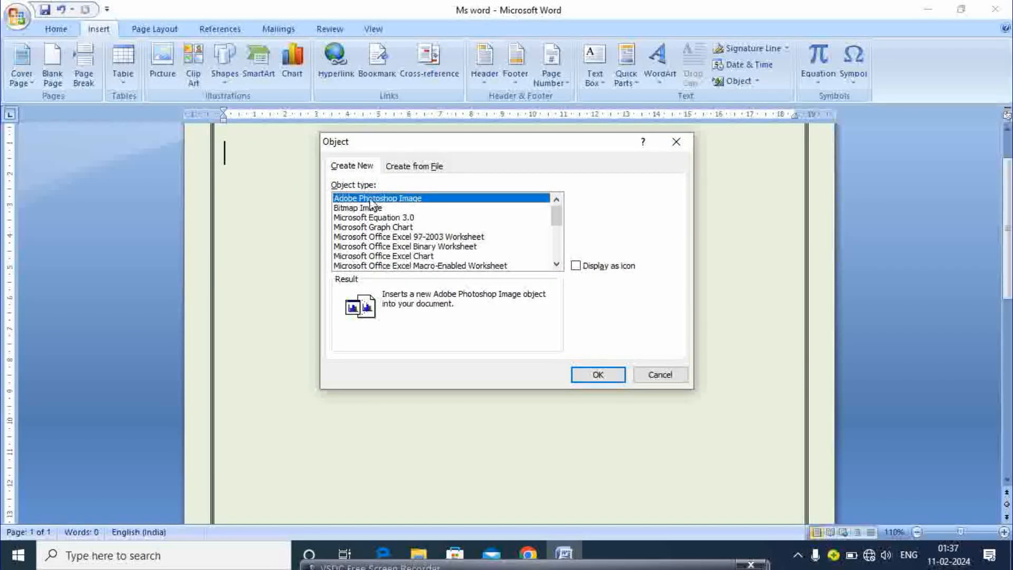
pyautogui.click(427, 246)
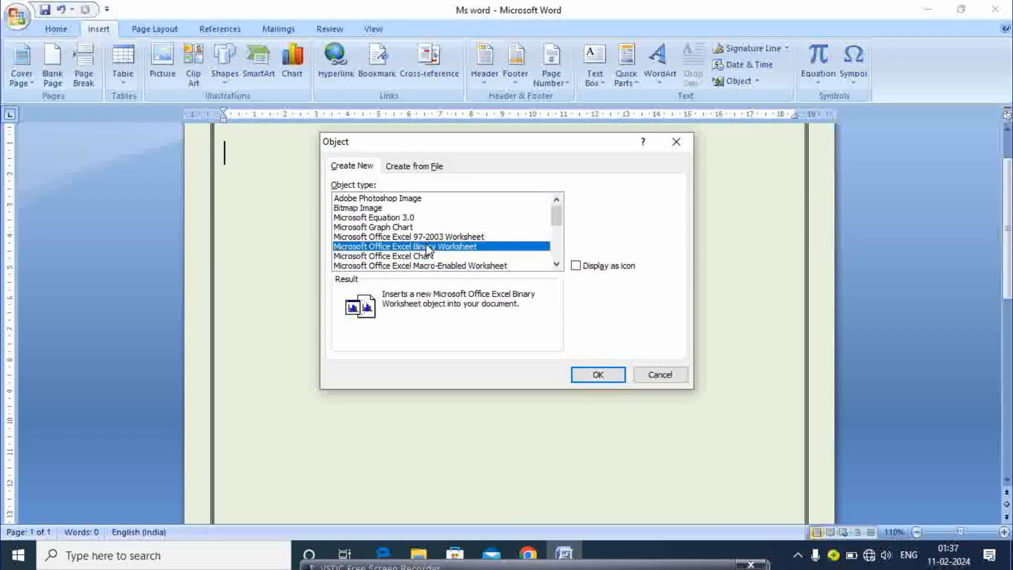
pyautogui.click(445, 237)
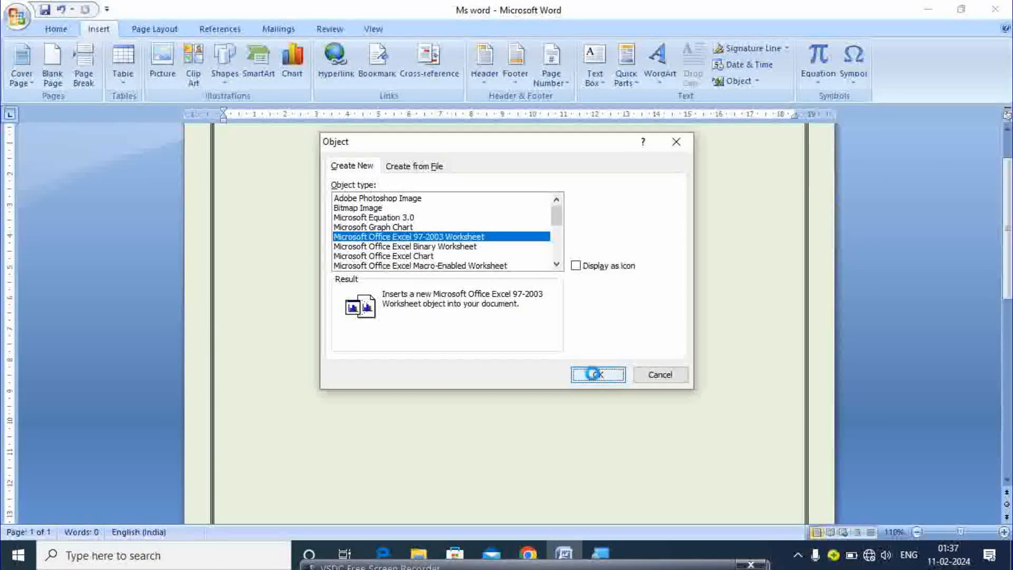
pyautogui.click(597, 375)
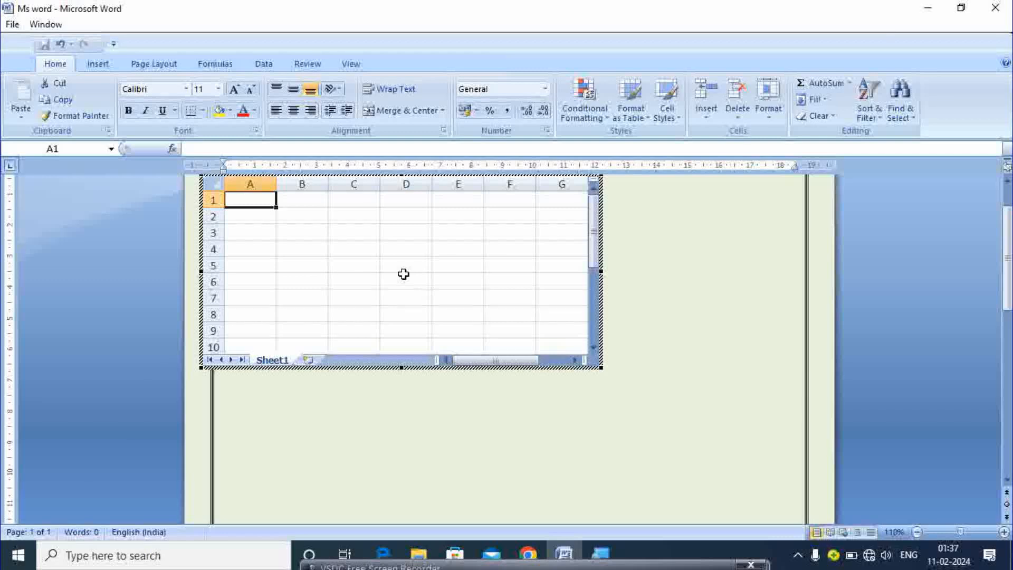
# Enter fjfdf, djlkd and g in cells A1–A3, then leave the worksheet
pyautogui.write('fjfdf')
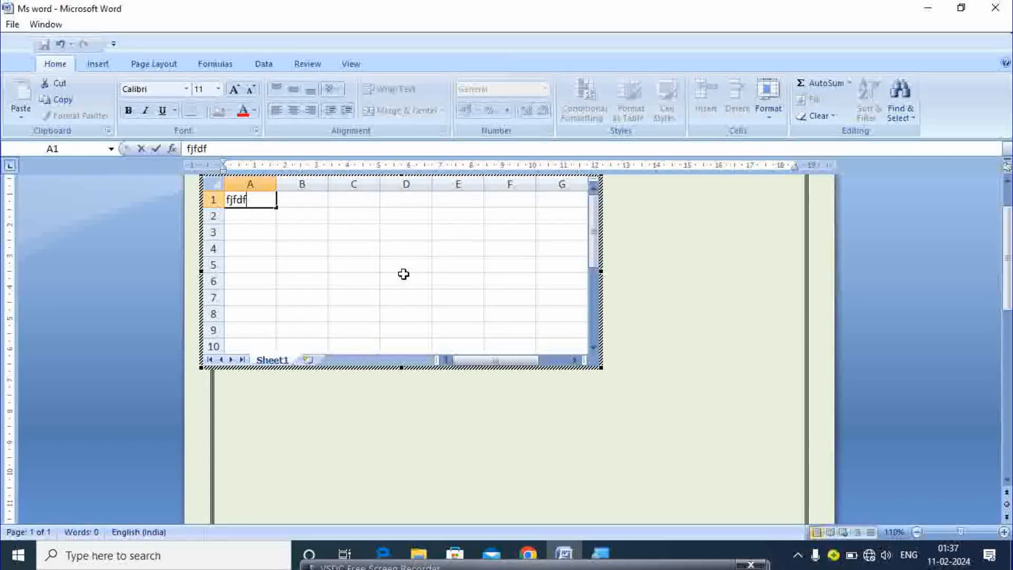
pyautogui.press('Return')
pyautogui.write('djlkd')
pyautogui.press('Return')
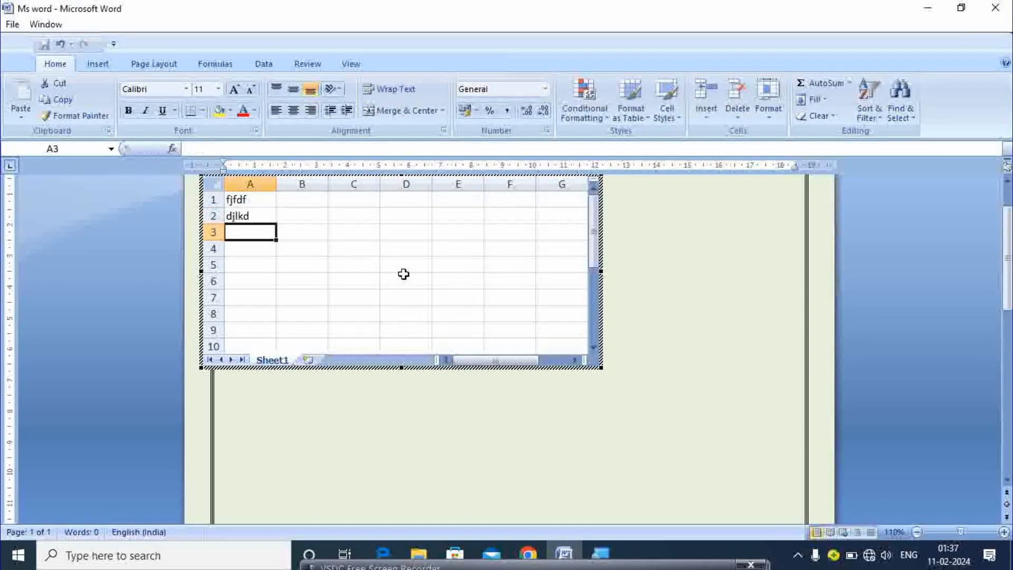
pyautogui.write('g')
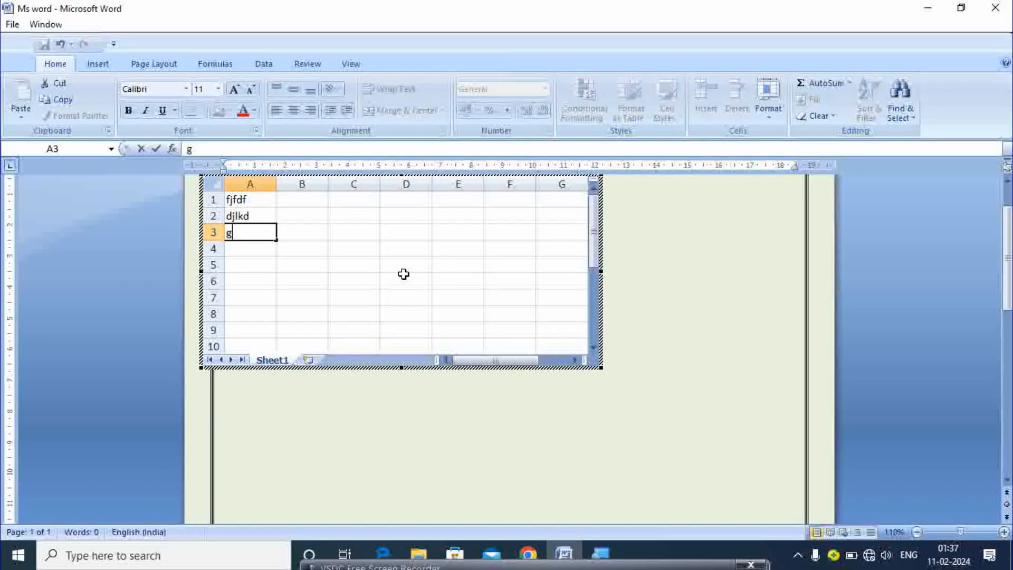
pyautogui.click(486, 395)
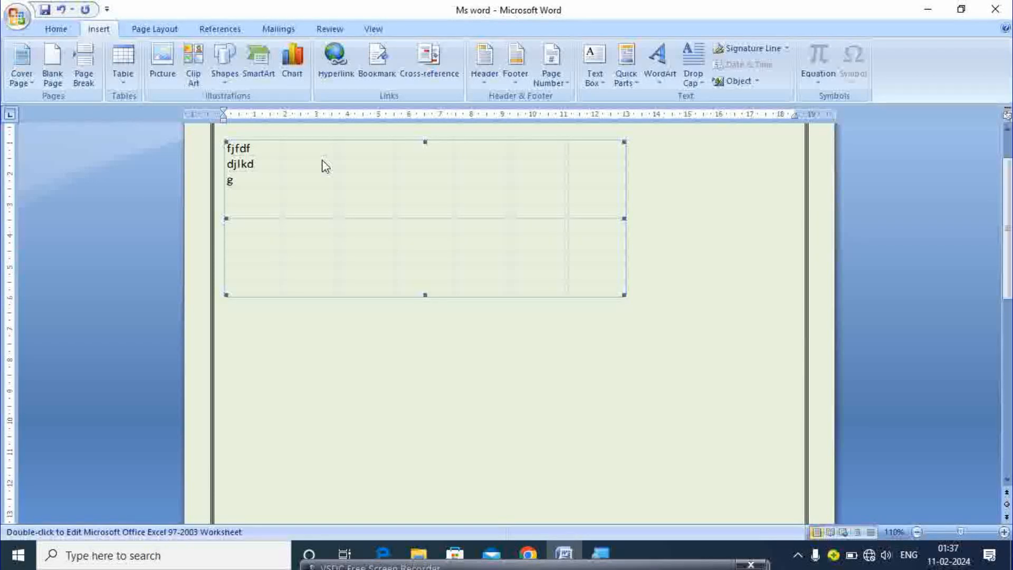
# Insert the built-in Binomial Theorem equation after the worksheet
pyautogui.click(709, 197)
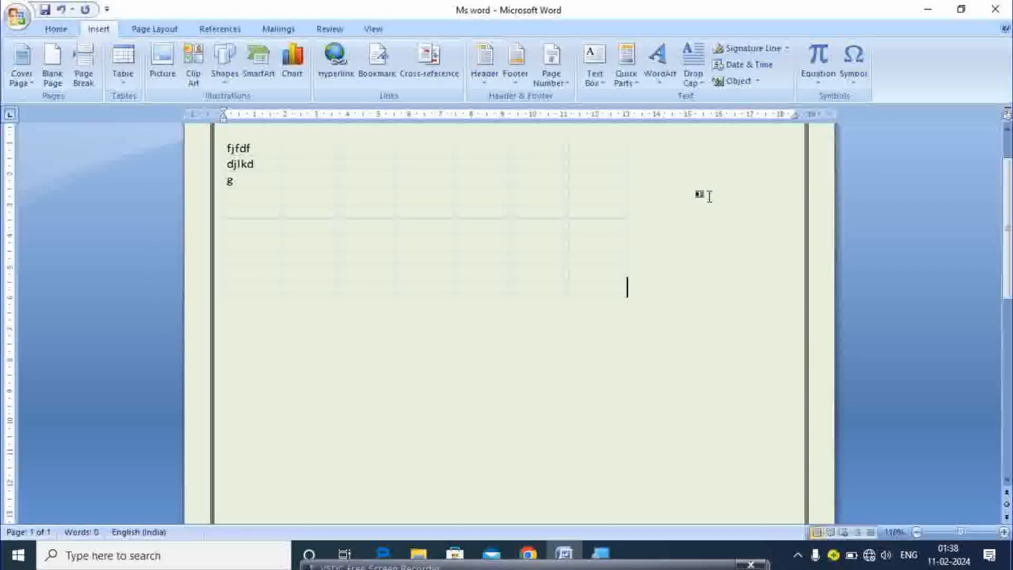
pyautogui.click(814, 79)
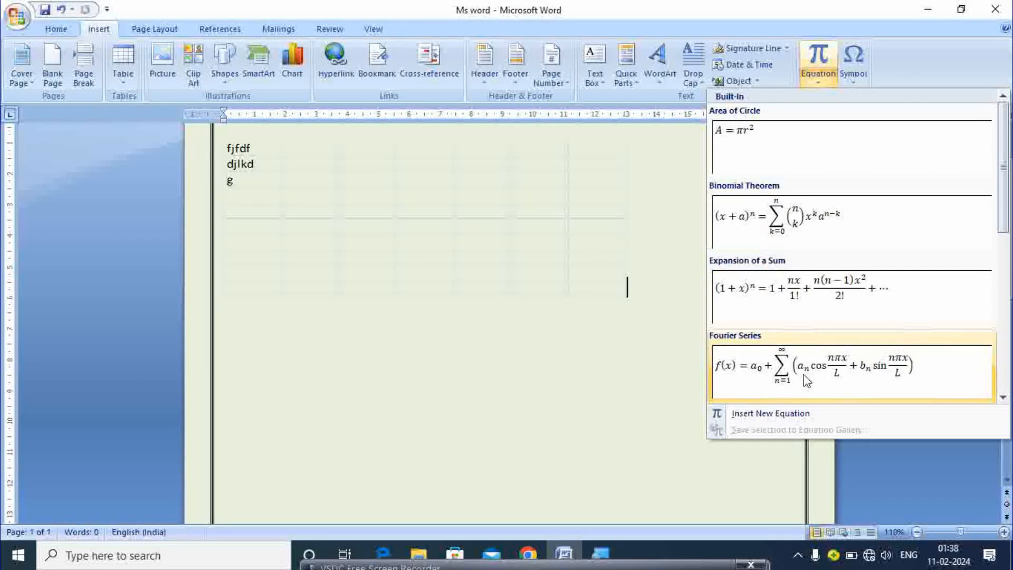
pyautogui.click(773, 242)
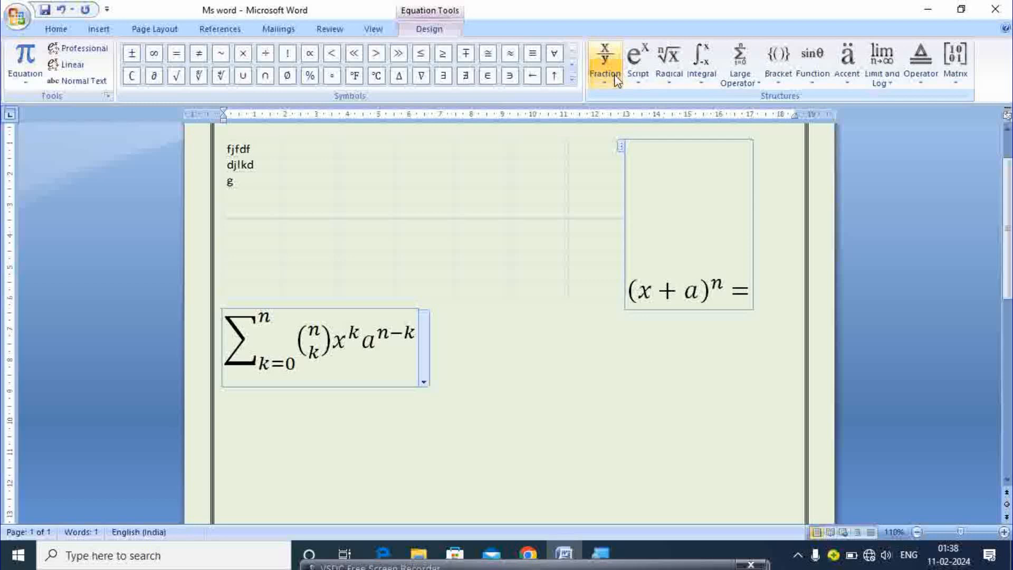
# Browse the Fraction, Script, Radical, Integral and Function structure galleries, then leave the equation
pyautogui.click(603, 80)
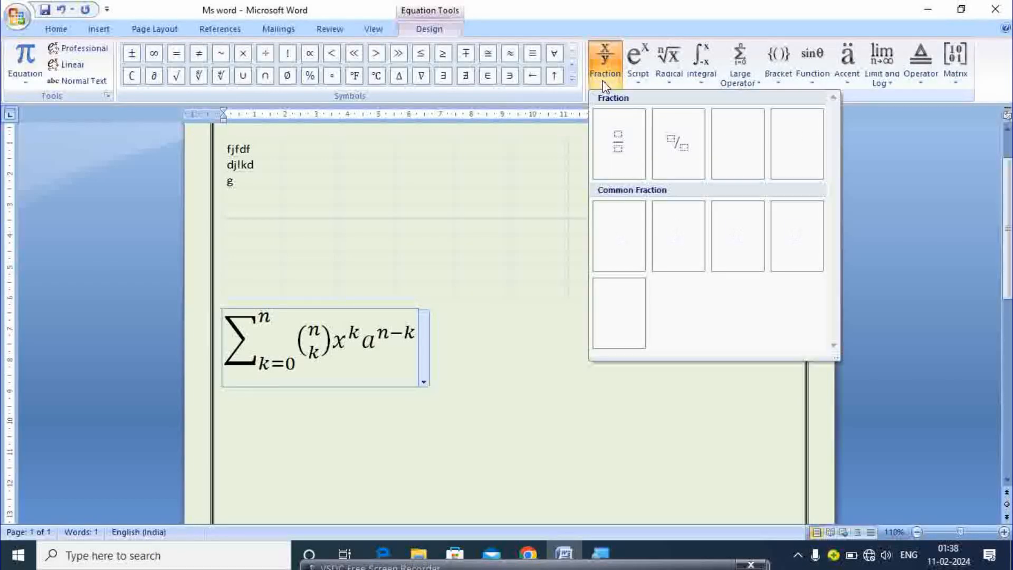
pyautogui.click(635, 83)
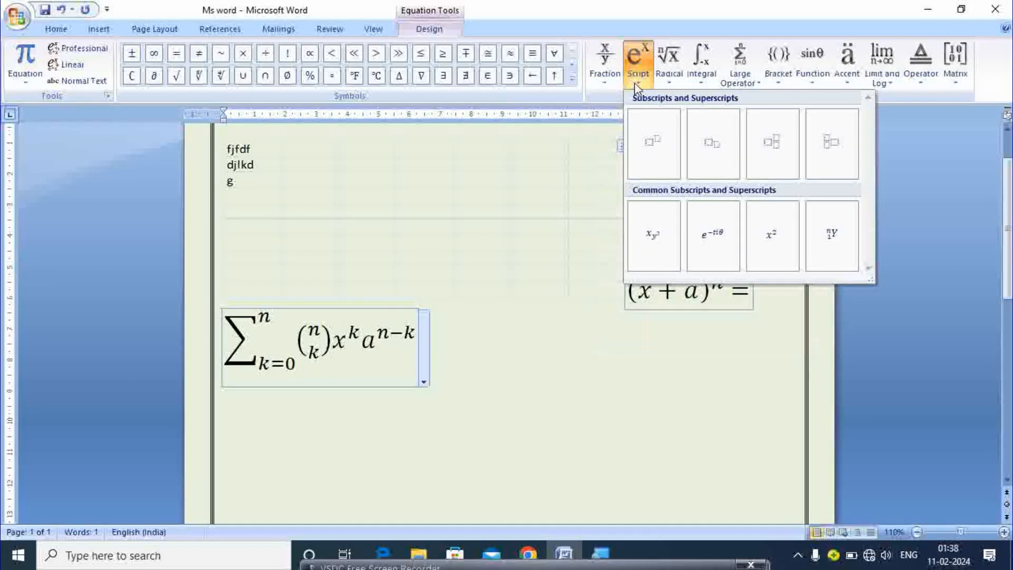
pyautogui.click(667, 83)
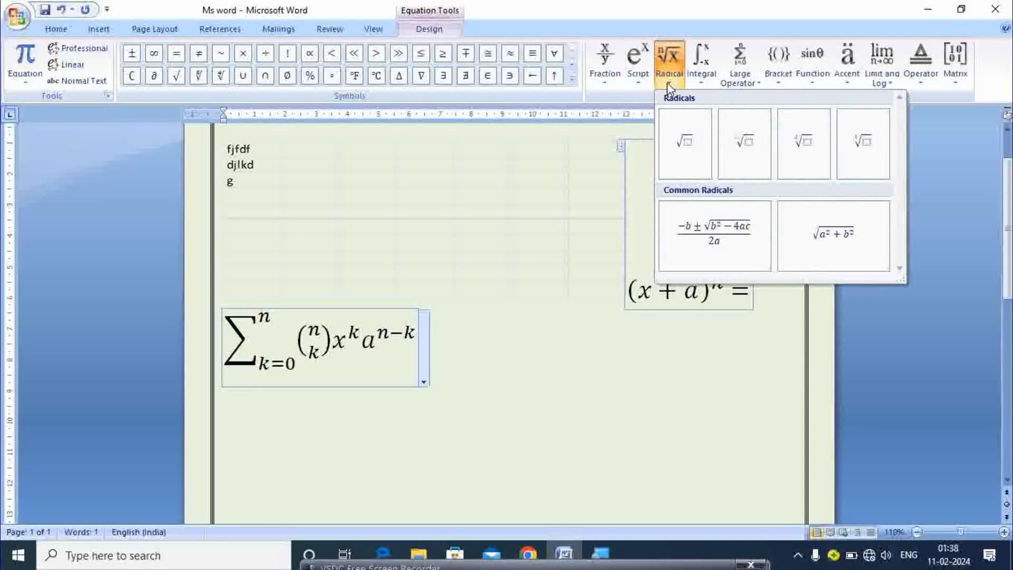
pyautogui.click(701, 82)
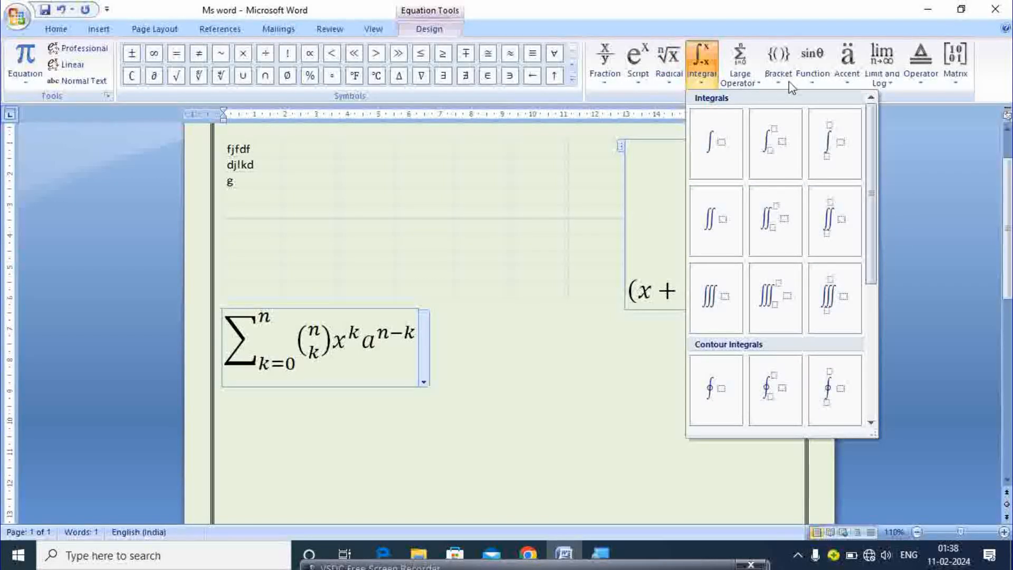
pyautogui.click(812, 86)
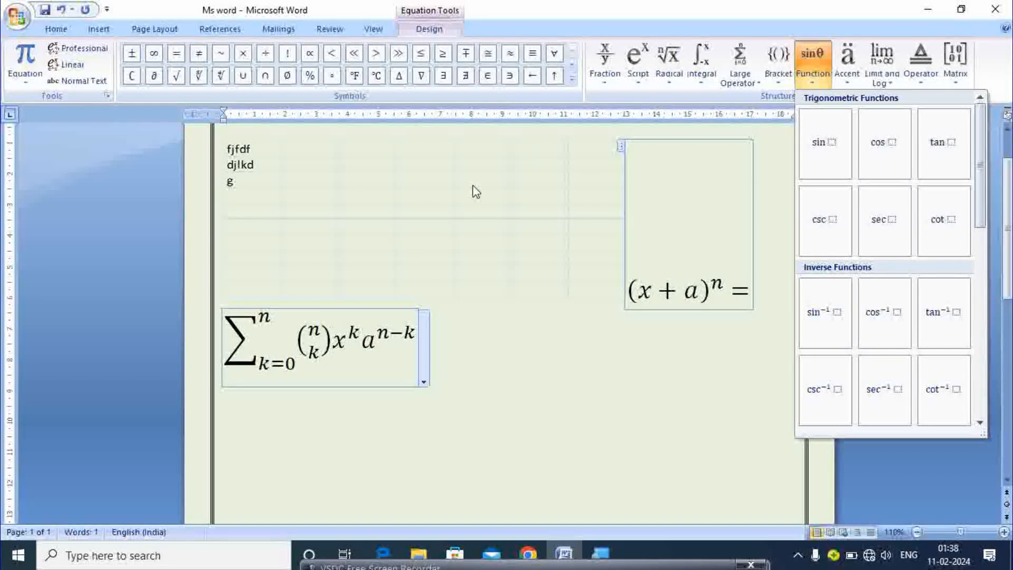
pyautogui.click(516, 379)
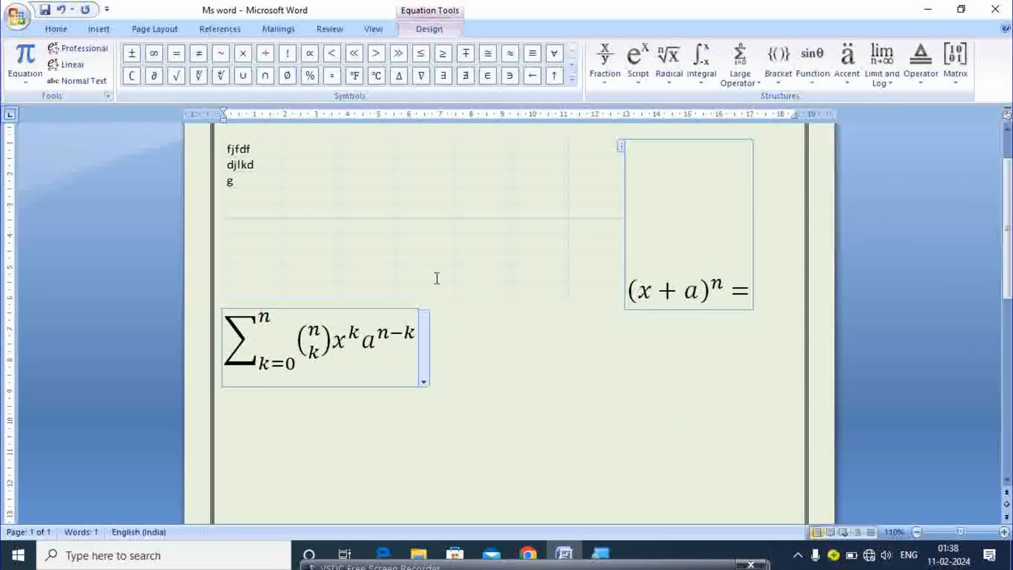
pyautogui.click(487, 332)
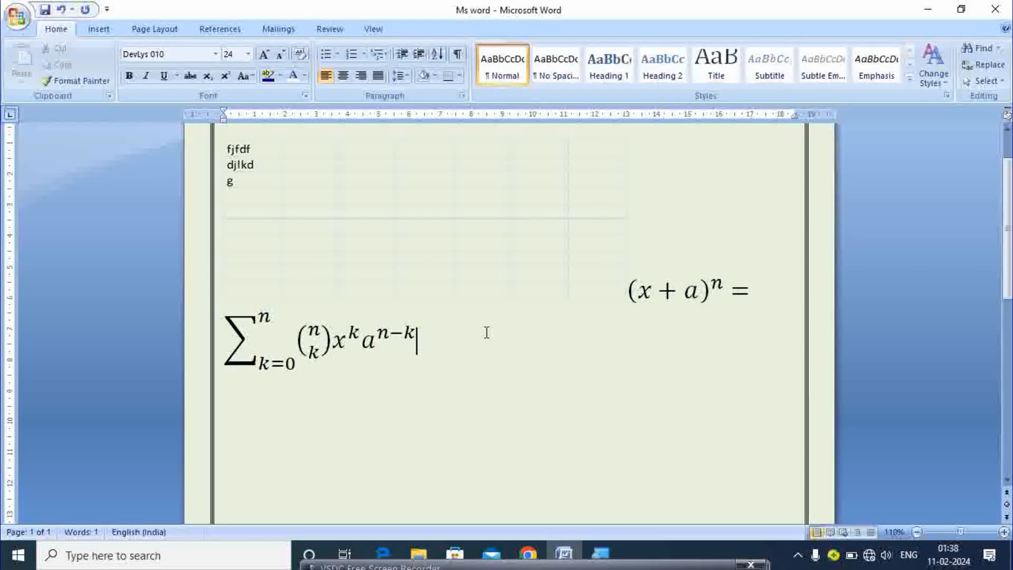
# Insert Latin Capital Letter E (0045) from More Symbols after the summation equation
pyautogui.click(98, 29)
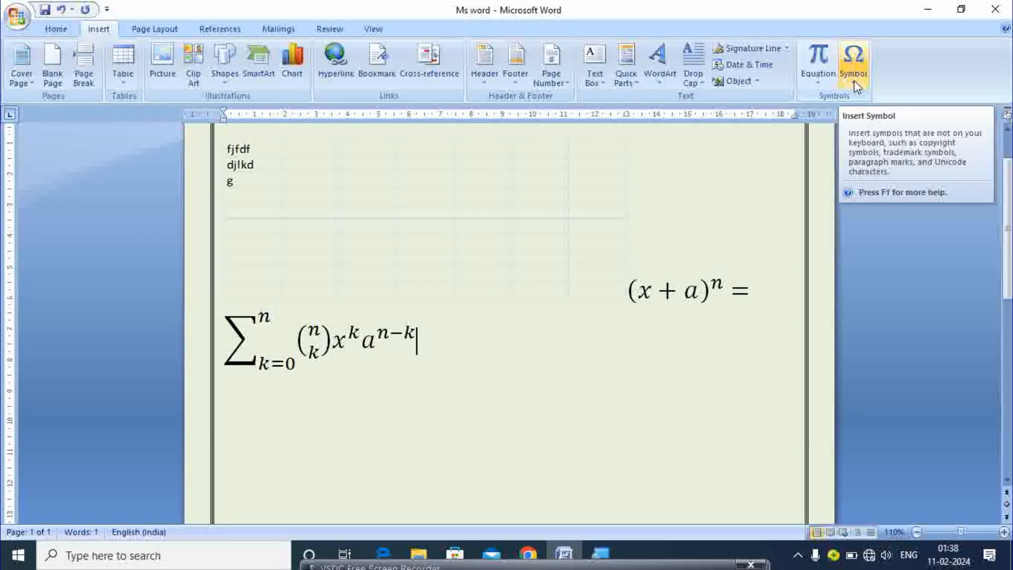
pyautogui.click(855, 79)
pyautogui.click(884, 186)
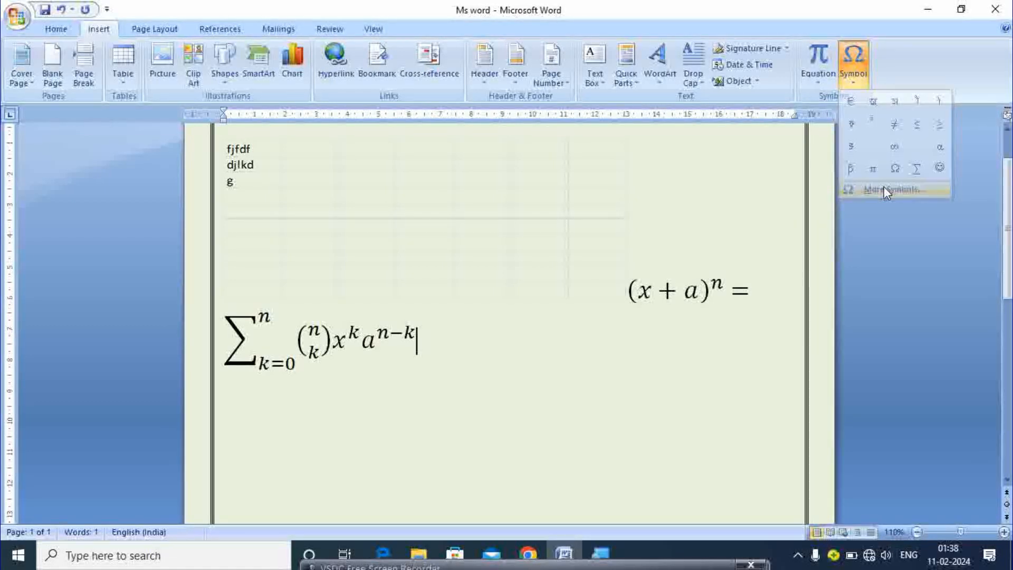
pyautogui.moveTo(685, 205); pyautogui.dragTo(680, 256)
pyautogui.click(677, 269)
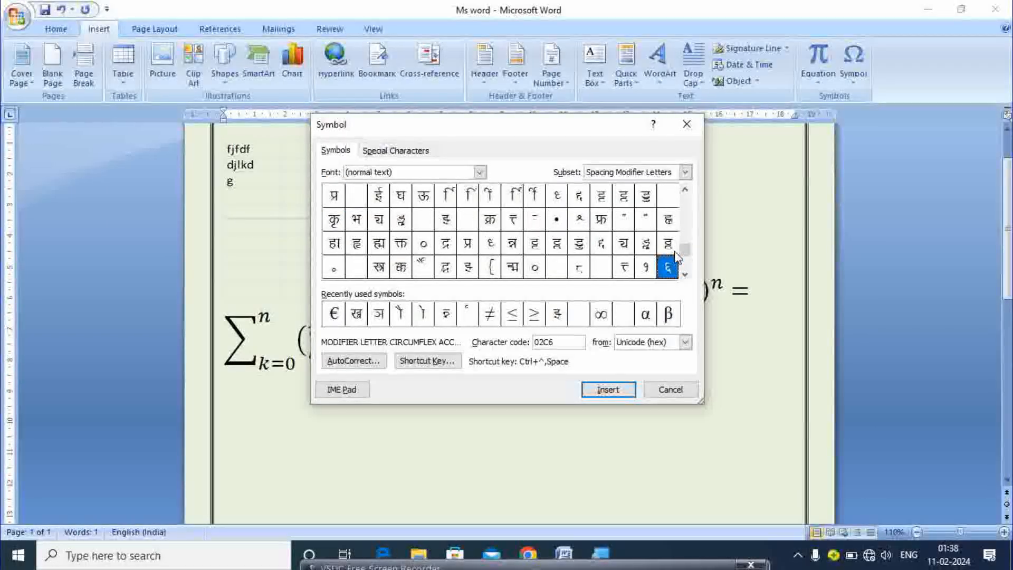
pyautogui.moveTo(688, 258); pyautogui.dragTo(688, 209)
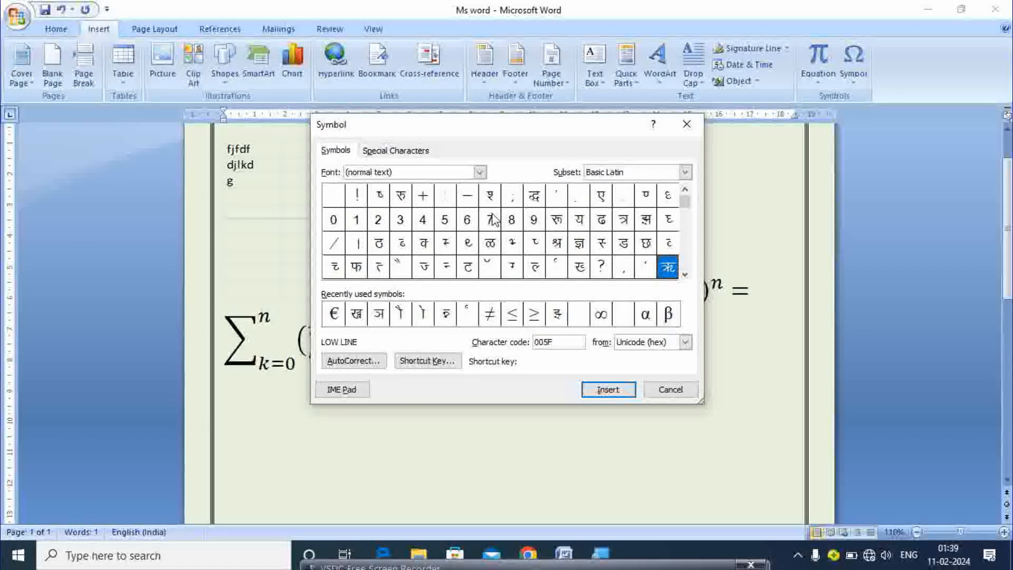
pyautogui.click(449, 247)
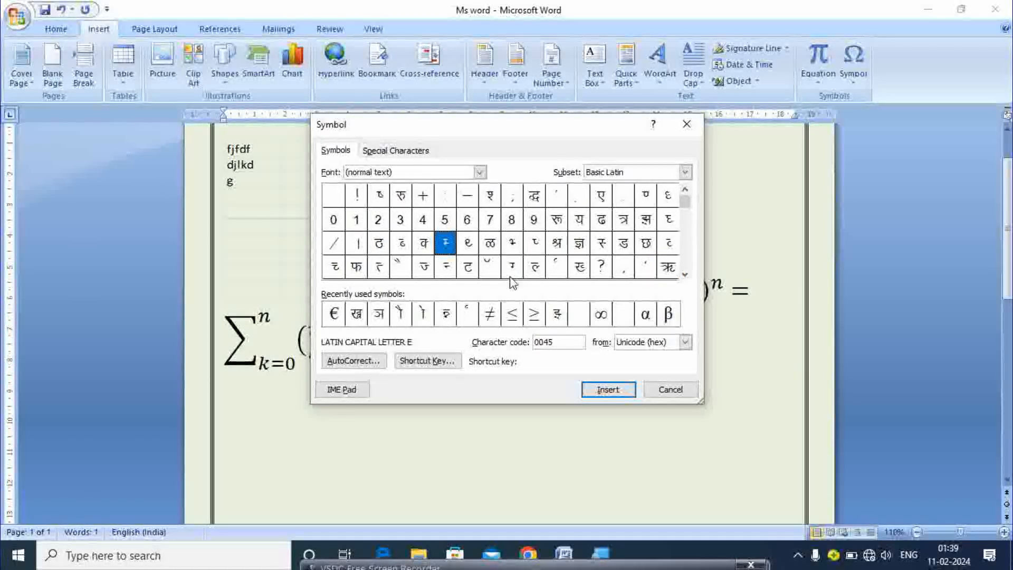
pyautogui.click(609, 390)
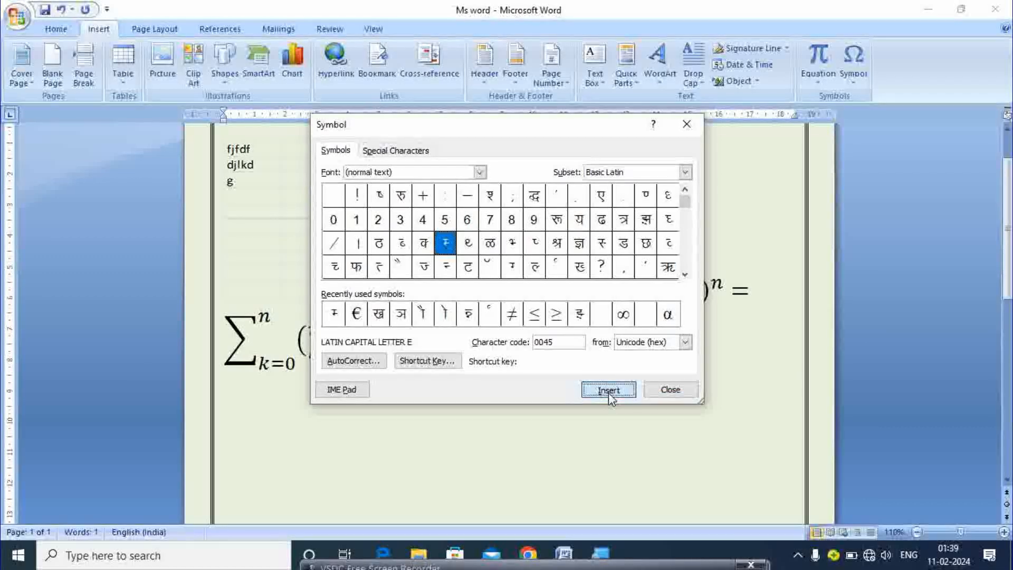
pyautogui.click(686, 127)
pyautogui.click(431, 340)
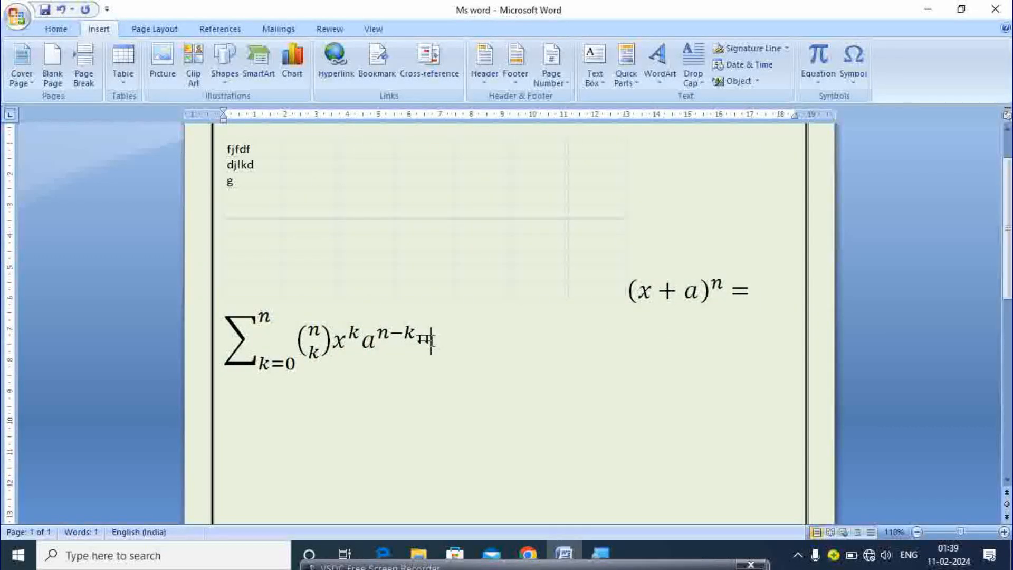